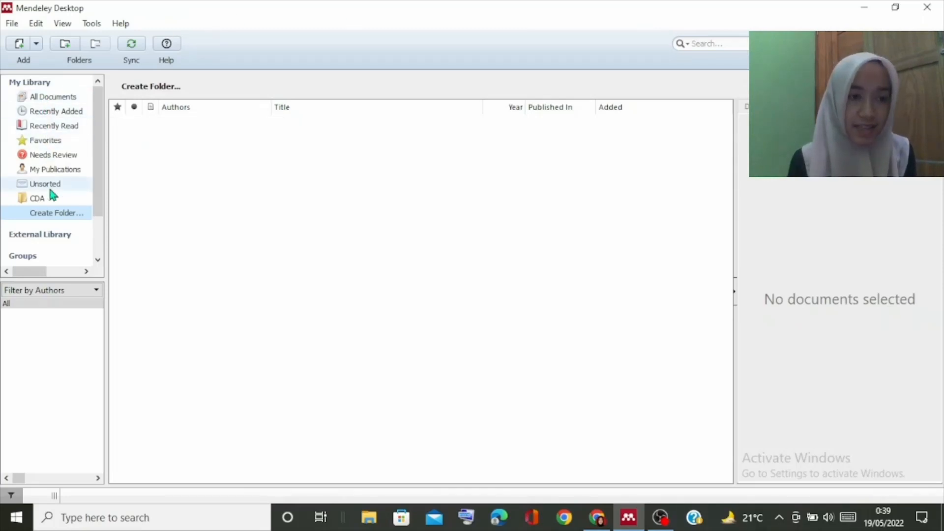
- Create a new library folder named Digital Literacy
{"action": "left_click", "coordinate": [48, 215]}
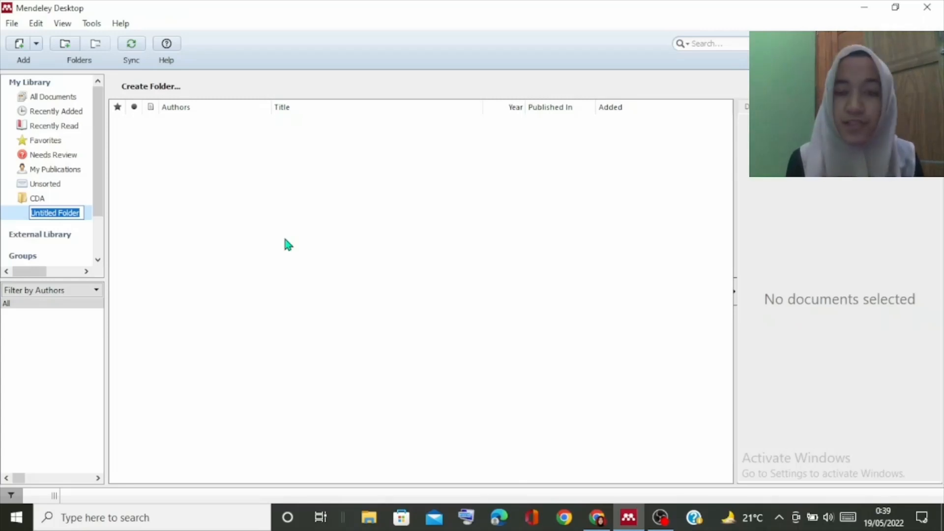
{"action": "type", "text": "Digi"}
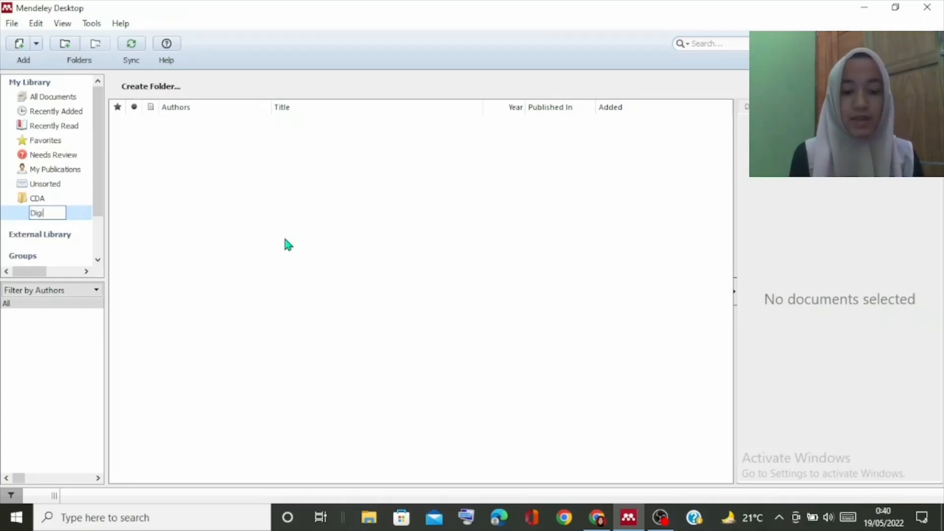
{"action": "type", "text": "tal La"}
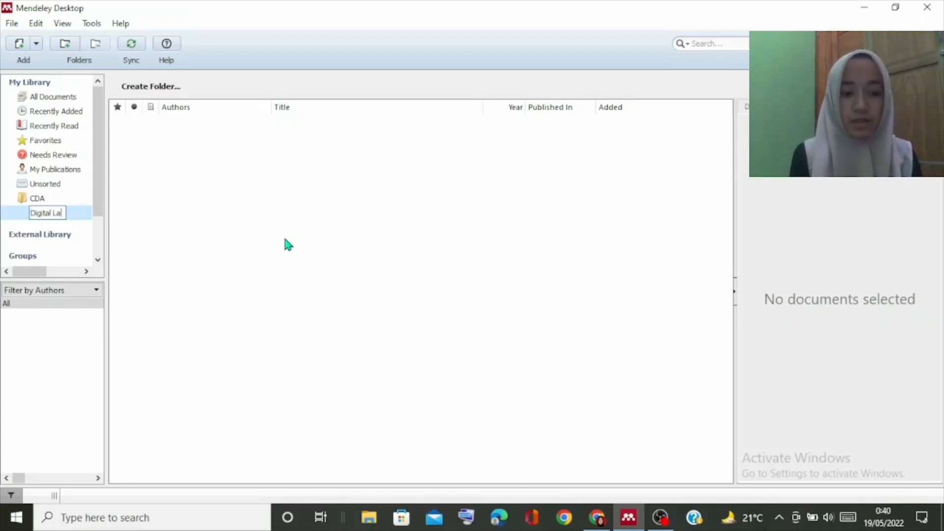
{"action": "key", "text": "BackSpace"}
{"action": "type", "text": "iteracy"}
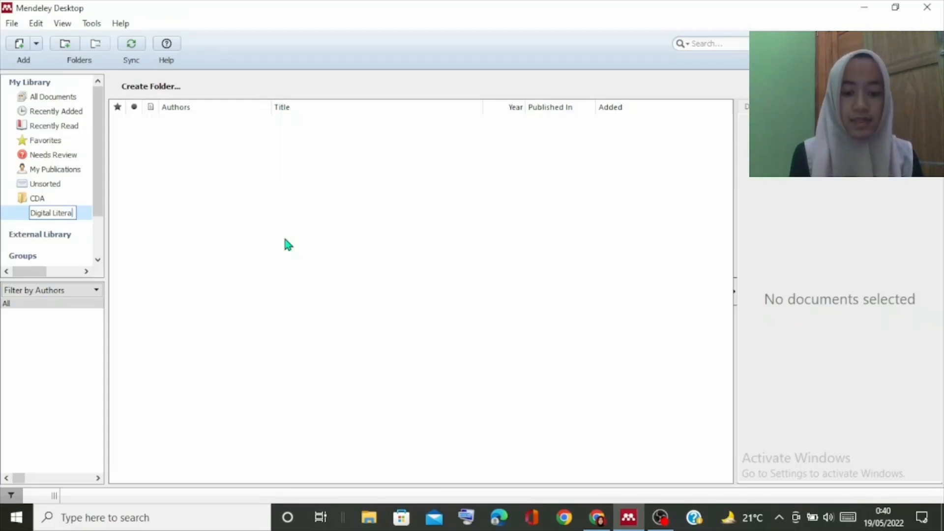
{"action": "key", "text": "Return"}
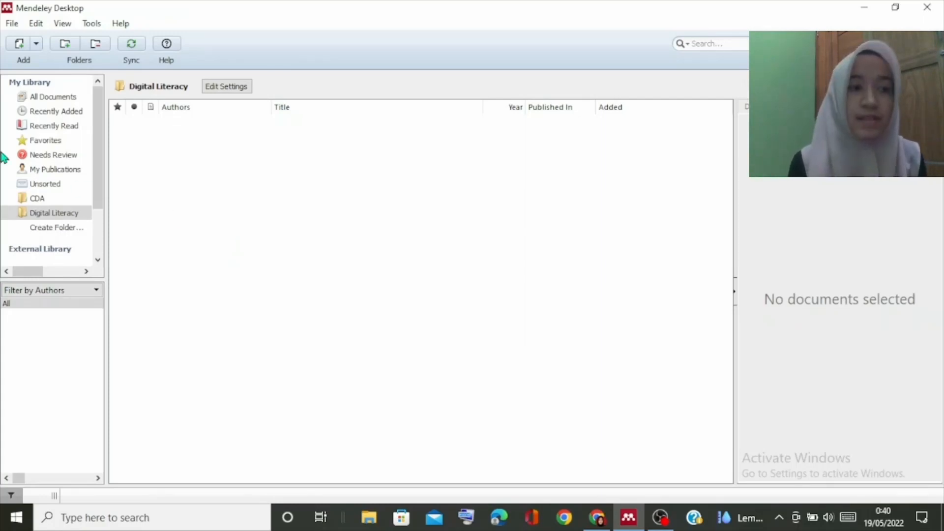
- Start a manual document entry in the Digital Literacy folder and set its type to Book
{"action": "left_click", "coordinate": [36, 45]}
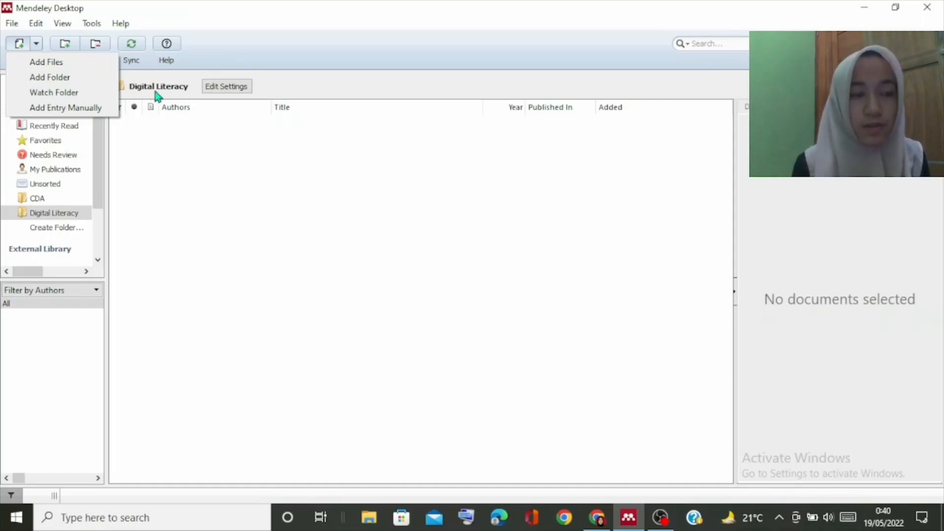
{"action": "left_click", "coordinate": [55, 108]}
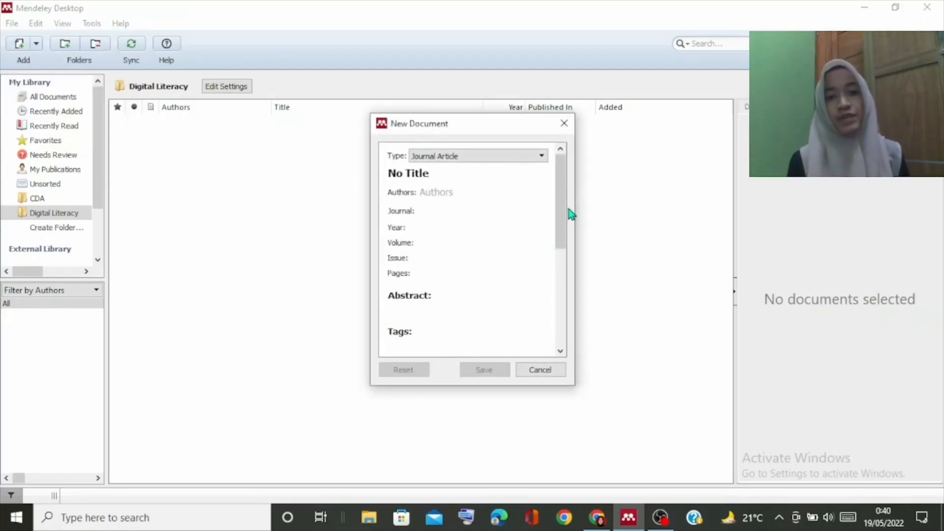
{"action": "left_click", "coordinate": [523, 158]}
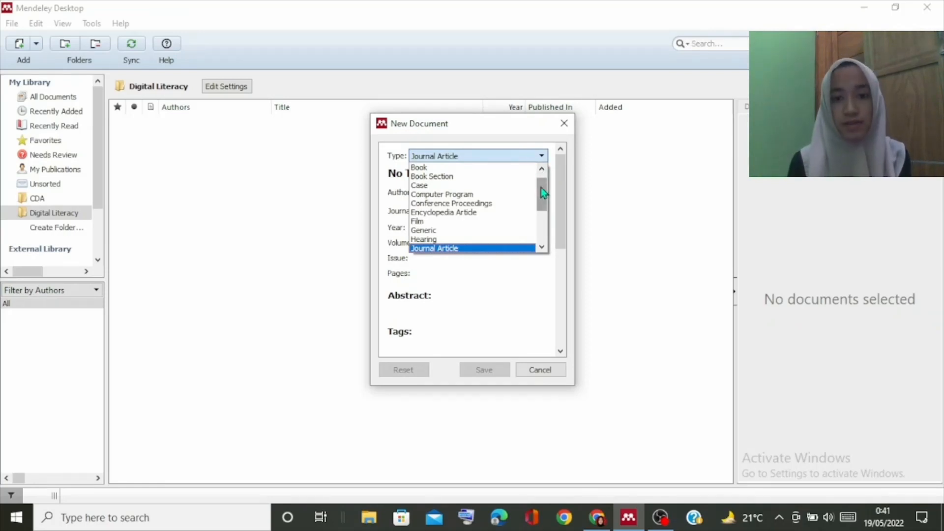
{"action": "scroll", "coordinate": [541, 188], "scroll_direction": "up", "scroll_amount": 1}
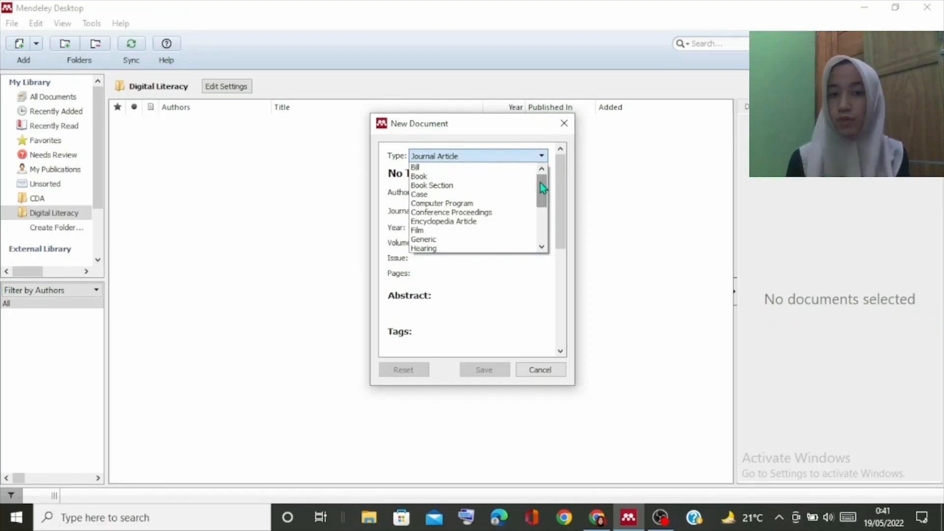
{"action": "mouse_move", "coordinate": [541, 182]}
{"action": "left_mouse_down"}
{"action": "mouse_move", "coordinate": [541, 205]}
{"action": "mouse_move", "coordinate": [541, 190]}
{"action": "left_mouse_up"}
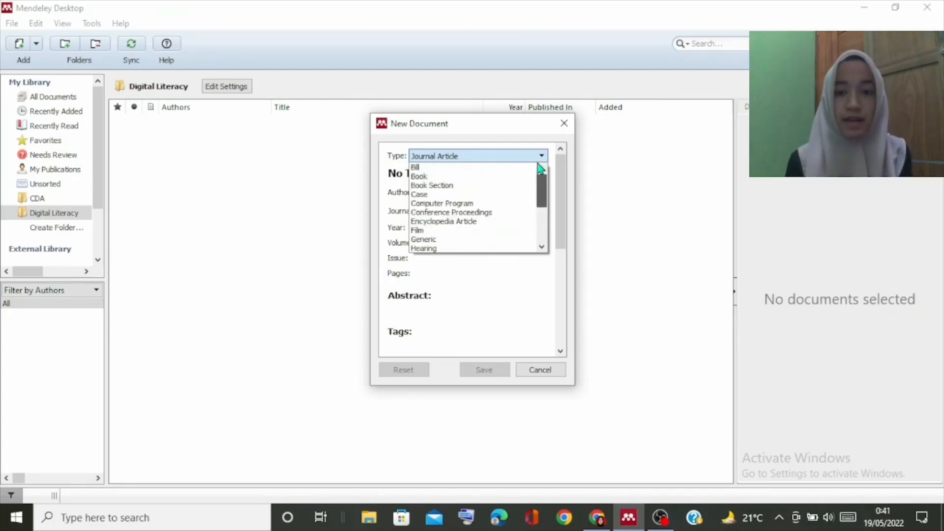
{"action": "left_click", "coordinate": [443, 179]}
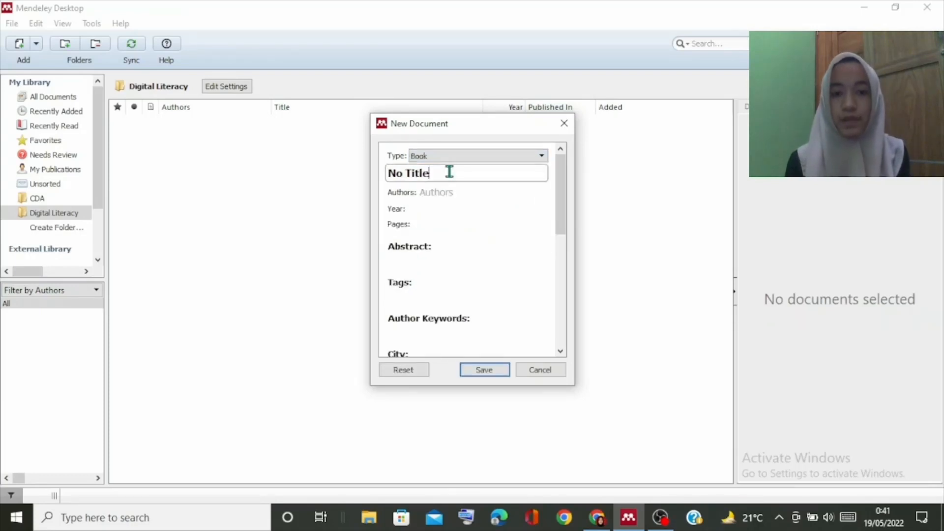
- Replace the new entry's placeholder title with "E-literature for children"
{"action": "left_click_drag", "start_coordinate": [443, 172], "coordinate": [360, 174]}
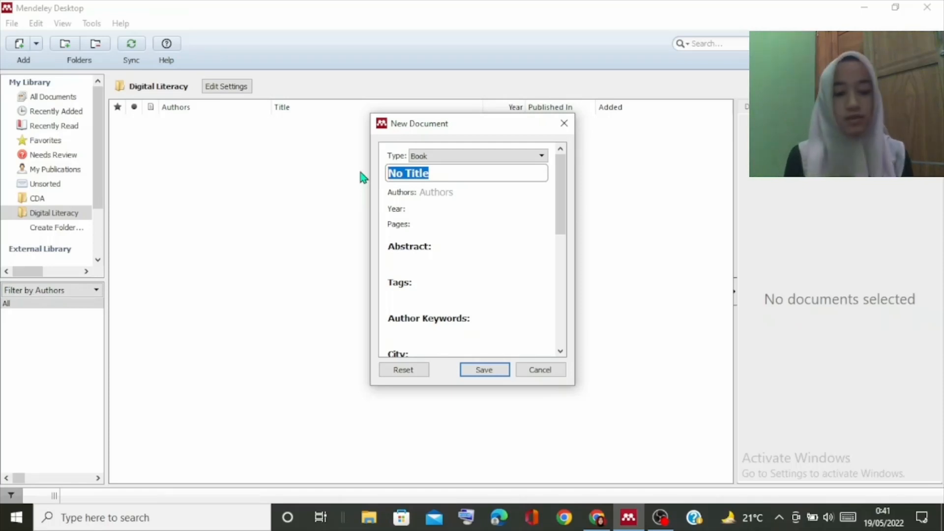
{"action": "type", "text": "E-li"}
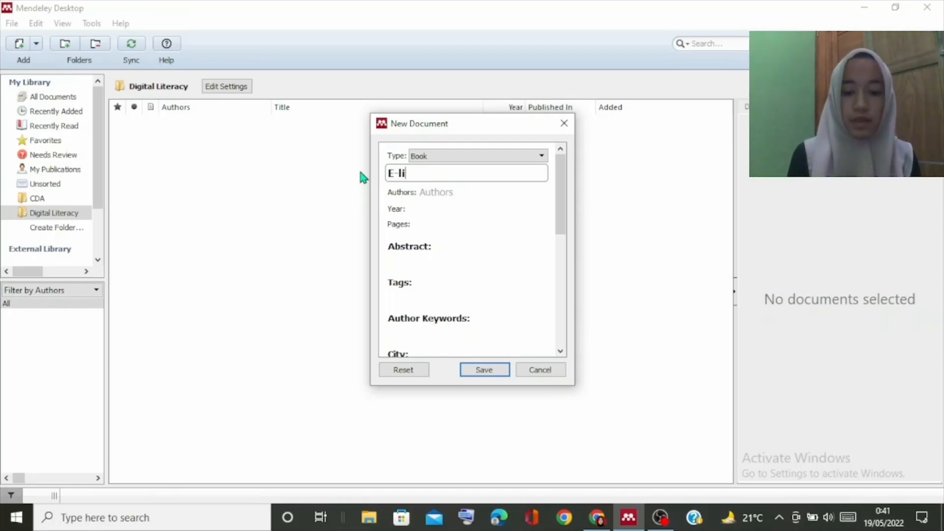
{"action": "type", "text": "terature "}
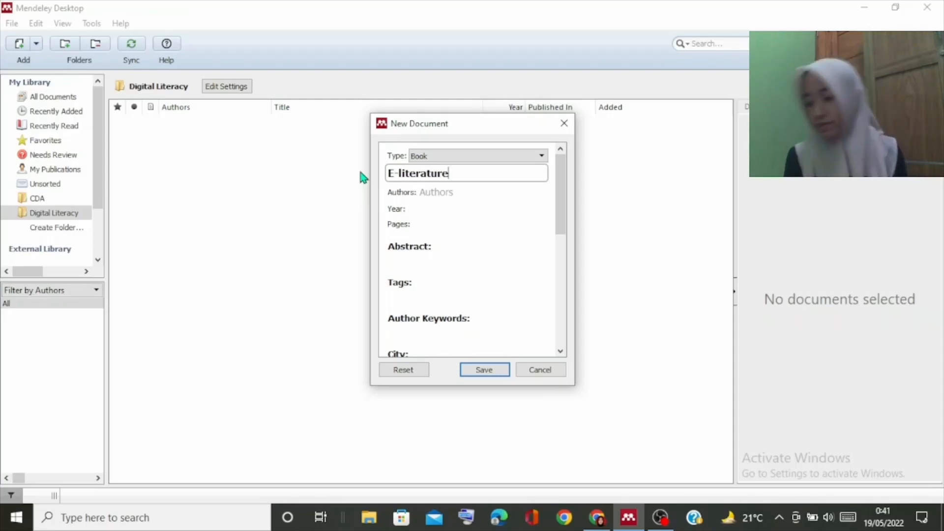
{"action": "type", "text": "for "}
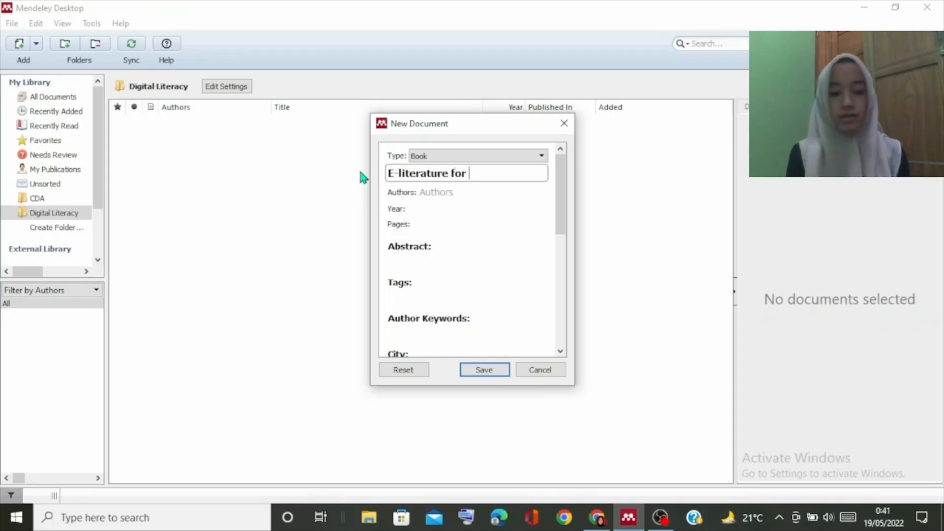
{"action": "type", "text": "children"}
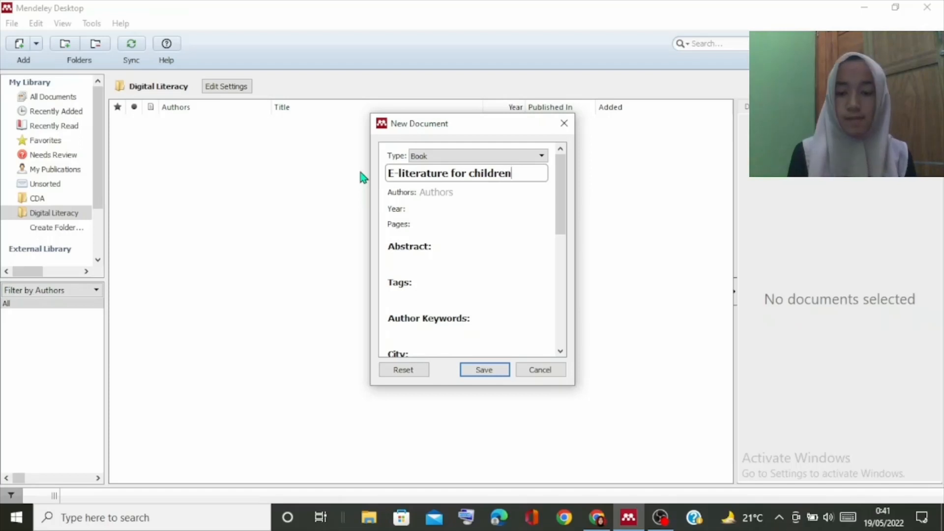
- Enter the book author's last and first name in the new entry and save it
{"action": "left_click", "coordinate": [493, 191]}
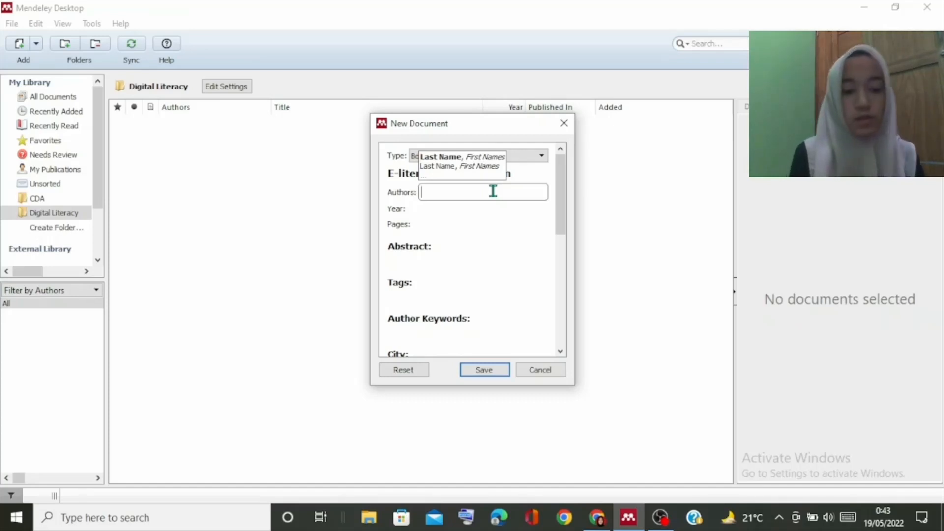
{"action": "type", "text": "Unswor"}
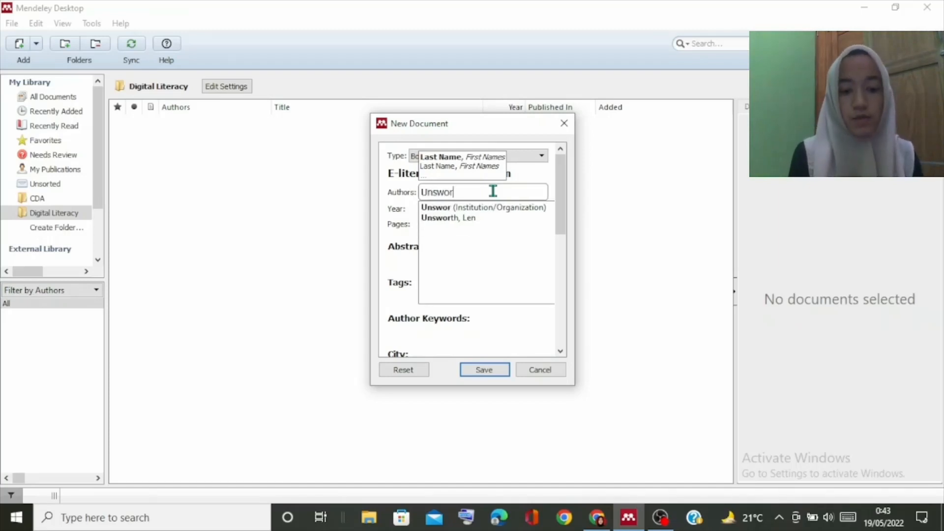
{"action": "type", "text": "th, Len"}
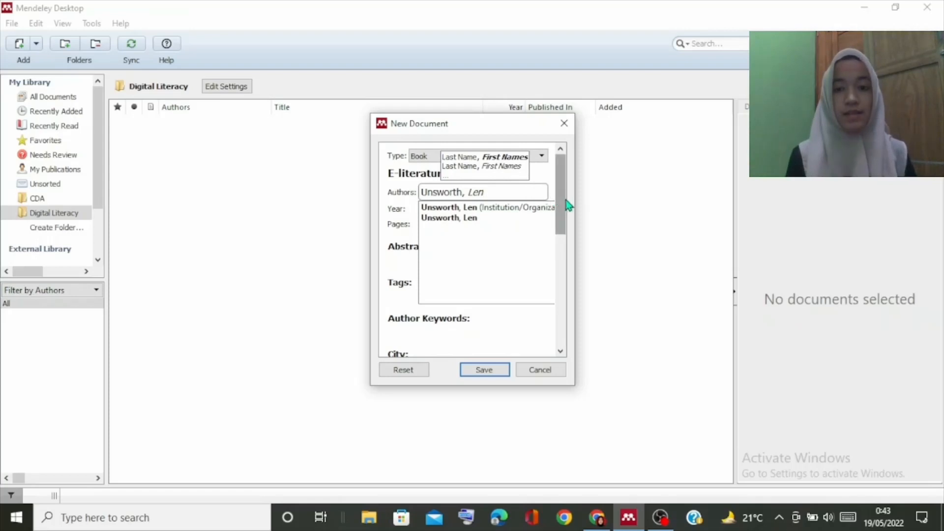
{"action": "left_click_drag", "start_coordinate": [565, 205], "coordinate": [565, 280]}
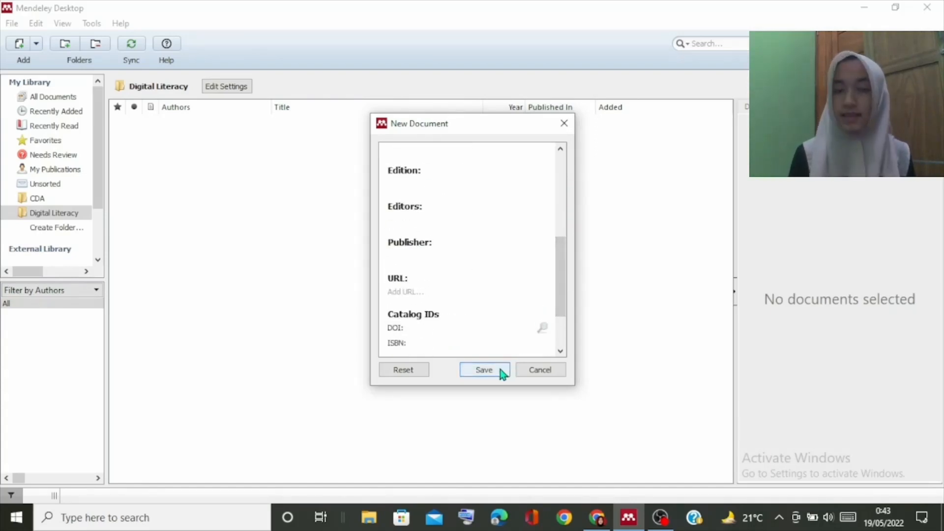
{"action": "left_click", "coordinate": [484, 370]}
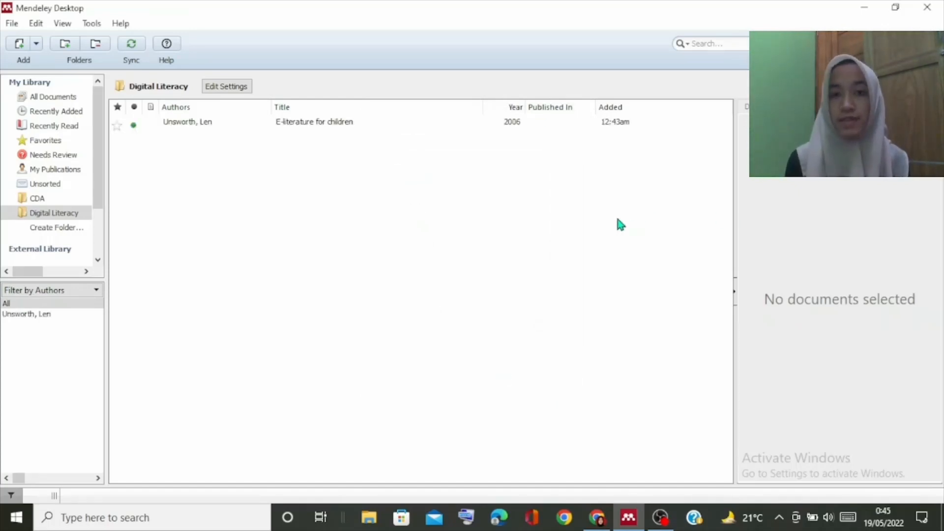
- Add all eight PDF files from the Documents\Diglit folder to the Digital Literacy folder
{"action": "left_click", "coordinate": [36, 44]}
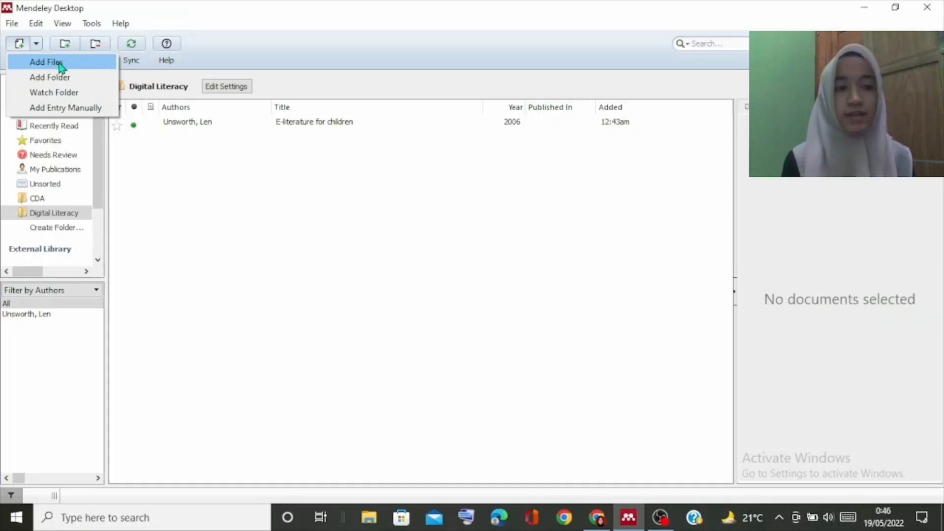
{"action": "left_click", "coordinate": [59, 63]}
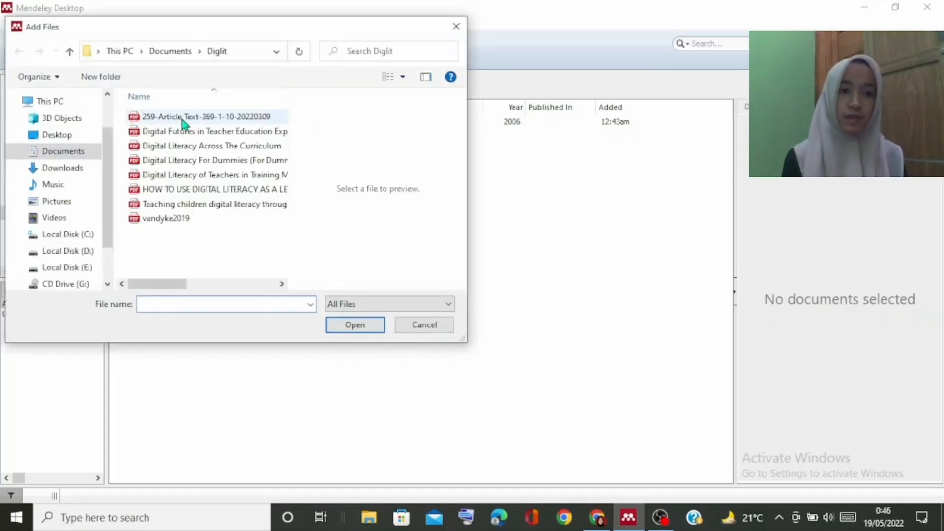
{"action": "left_click_drag", "start_coordinate": [151, 224], "coordinate": [175, 119]}
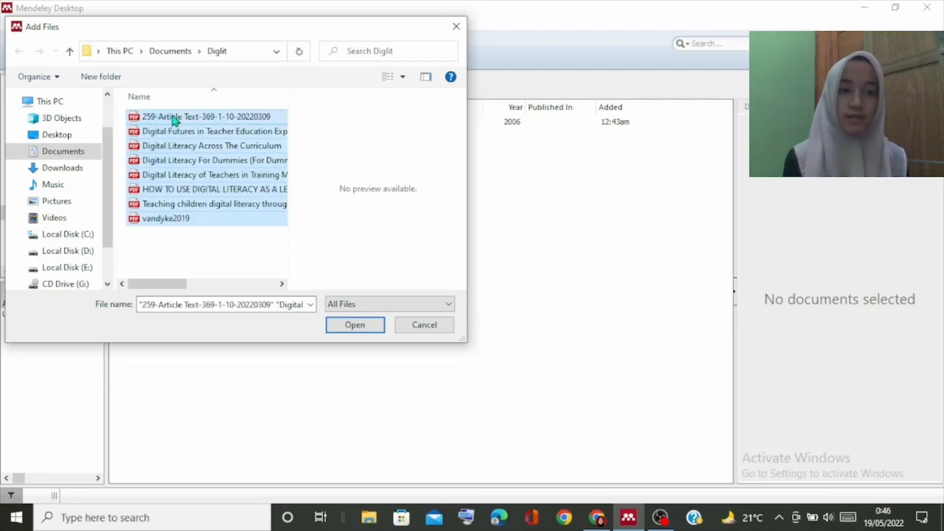
{"action": "left_click", "coordinate": [353, 325]}
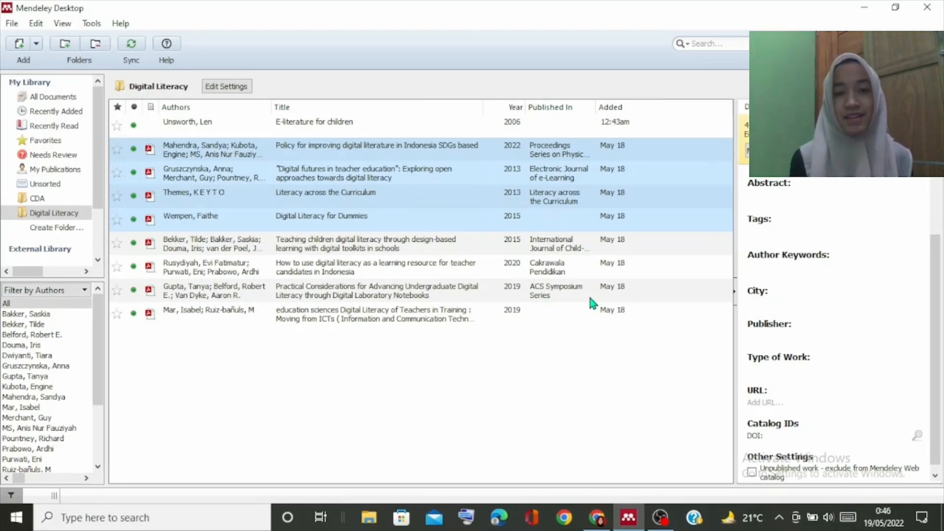
- Review the full details of the entry "Policy for improving digital literature in Indonesia SDGs based", then clear the selection
{"action": "left_click", "coordinate": [395, 149]}
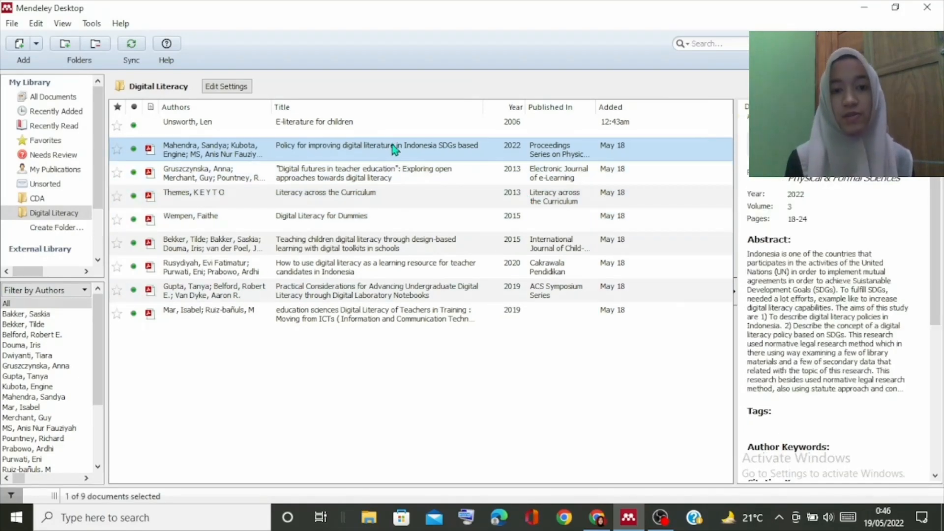
{"action": "scroll", "coordinate": [836, 319], "scroll_direction": "up", "scroll_amount": 2}
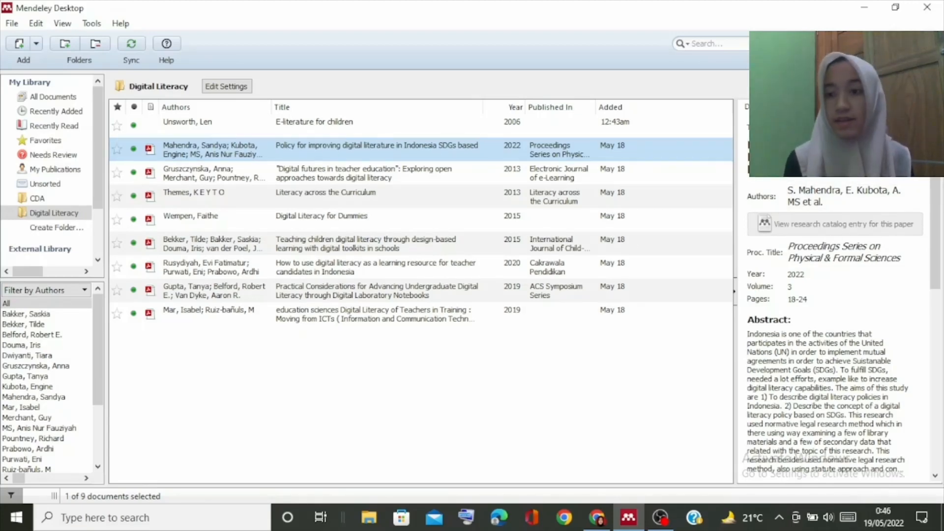
{"action": "left_click_drag", "start_coordinate": [936, 175], "coordinate": [925, 307]}
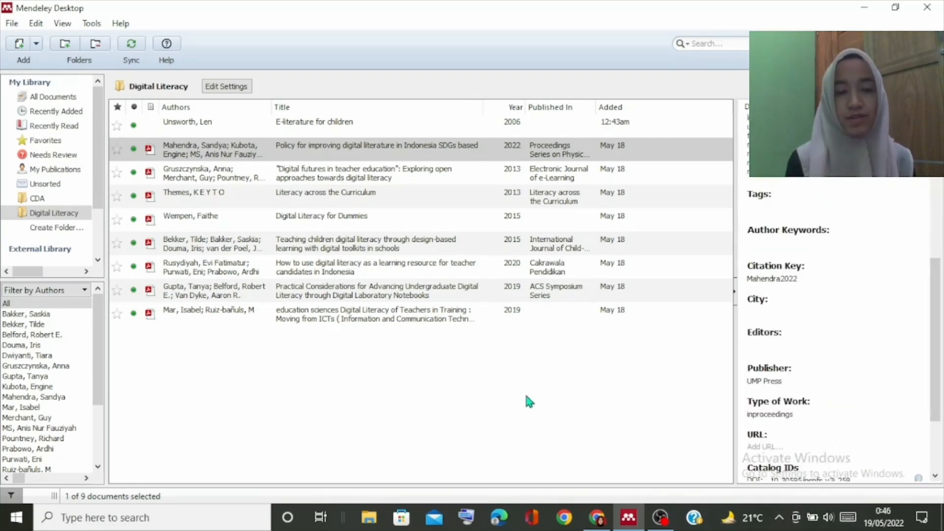
{"action": "left_click", "coordinate": [523, 390]}
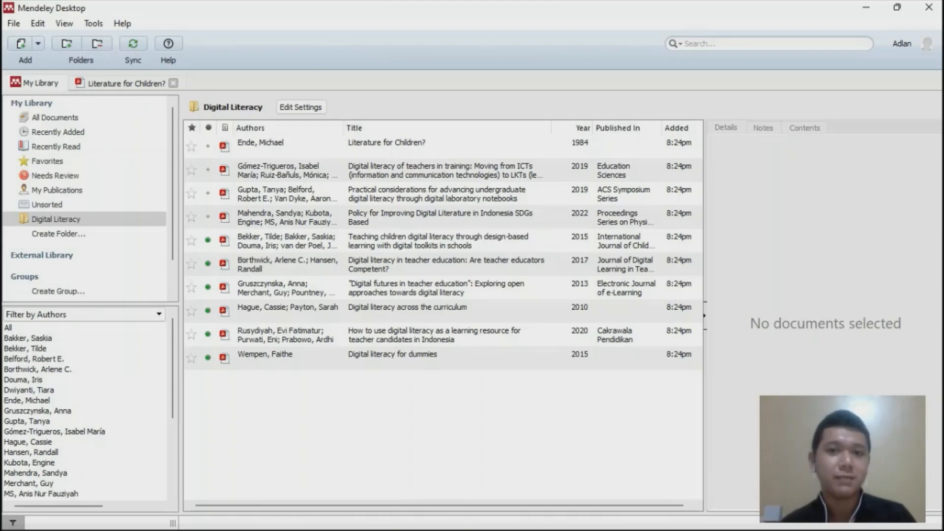
- Open the PDF of the entry "Literature for Children?" and go to its cover page
{"action": "left_click", "coordinate": [386, 146]}
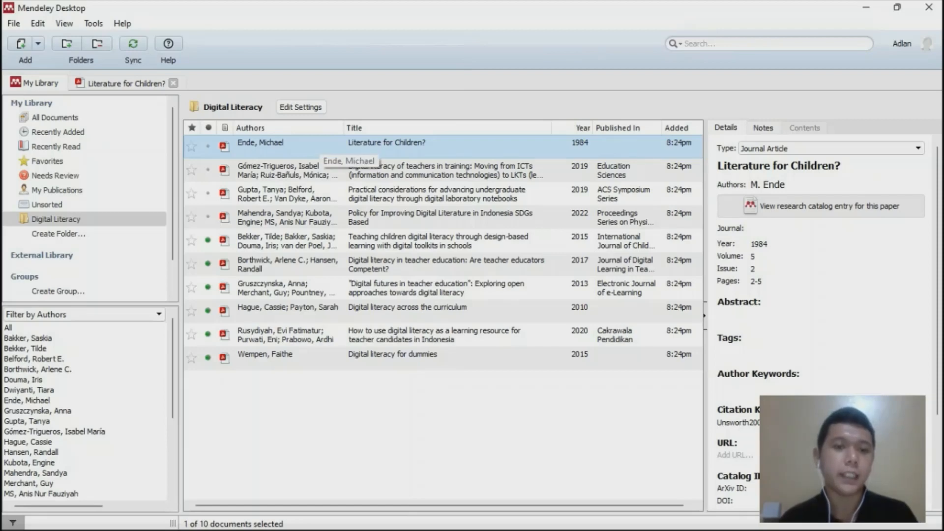
{"action": "double_click", "coordinate": [319, 147]}
{"action": "left_click", "coordinate": [444, 126]}
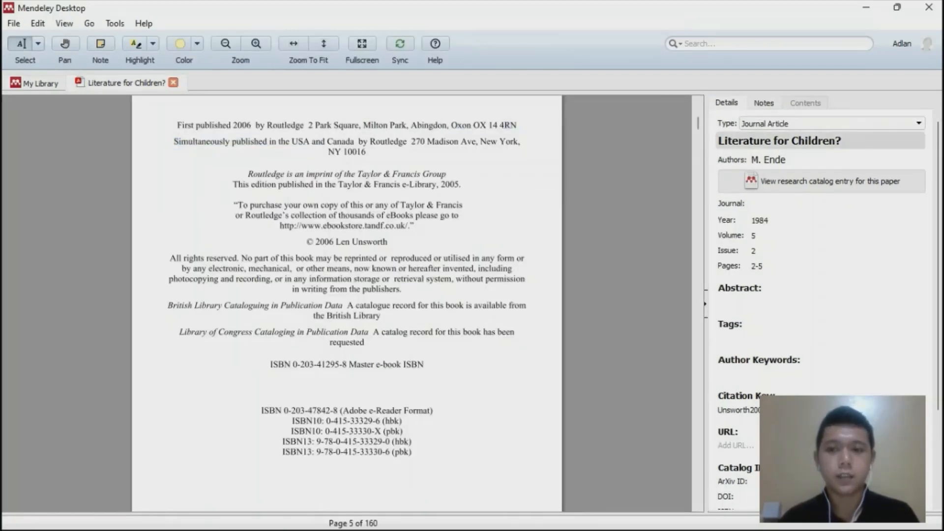
{"action": "left_click_drag", "start_coordinate": [698, 123], "coordinate": [699, 114]}
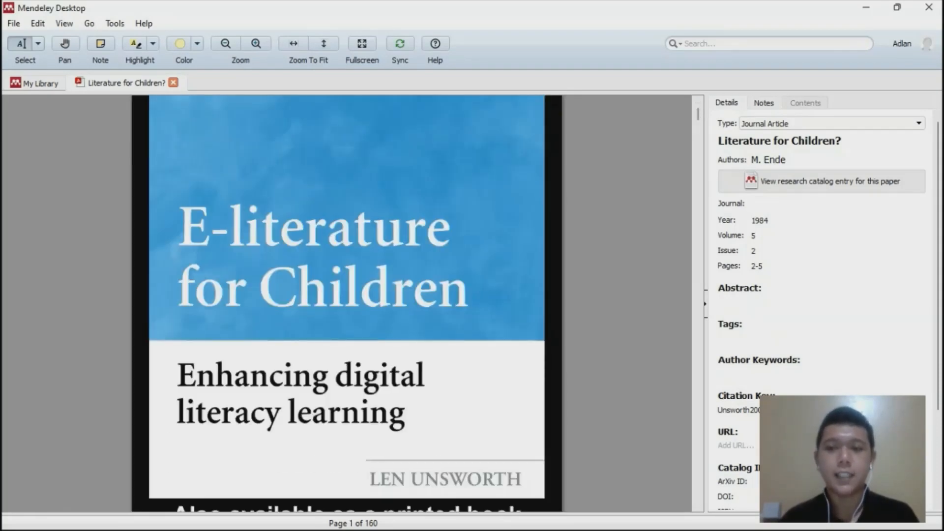
- Change the entry's document type to Book and its title to "E-literature for children"
{"action": "left_click", "coordinate": [832, 123]}
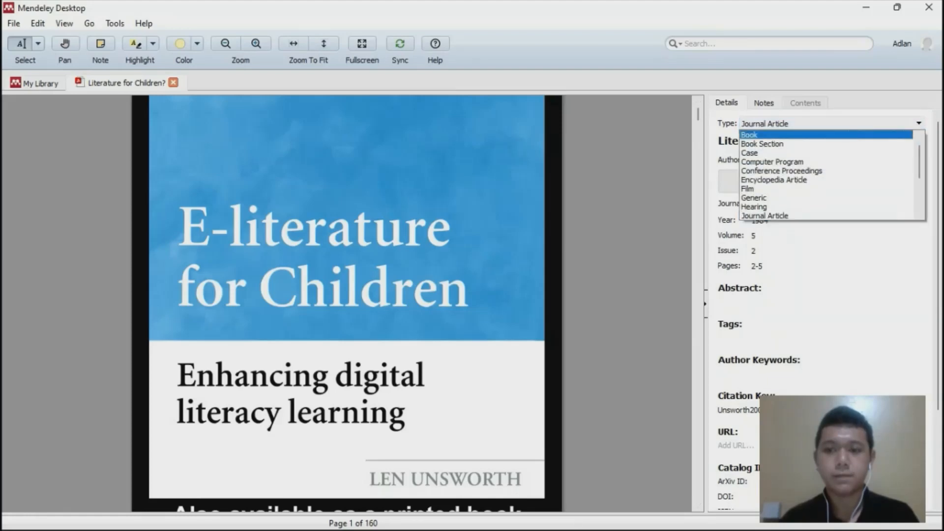
{"action": "key", "text": "Return"}
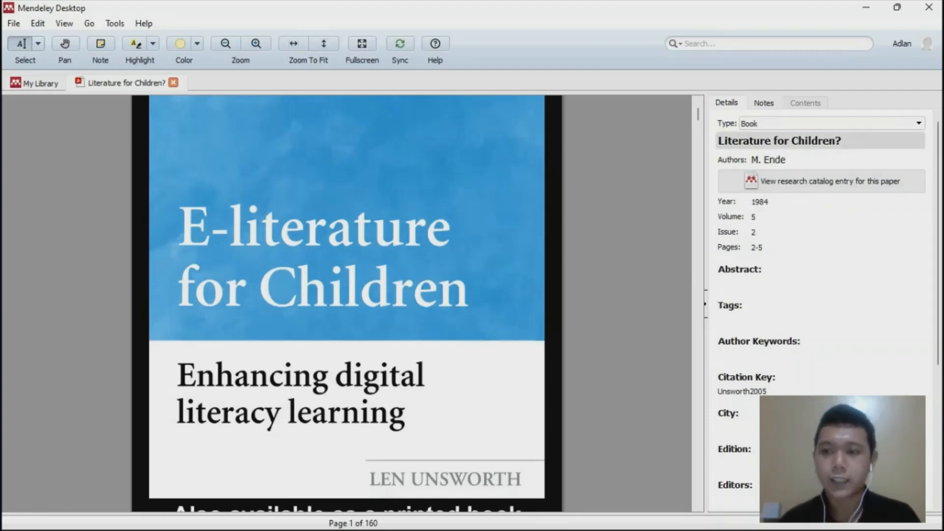
{"action": "left_click_drag", "start_coordinate": [844, 141], "coordinate": [716, 141]}
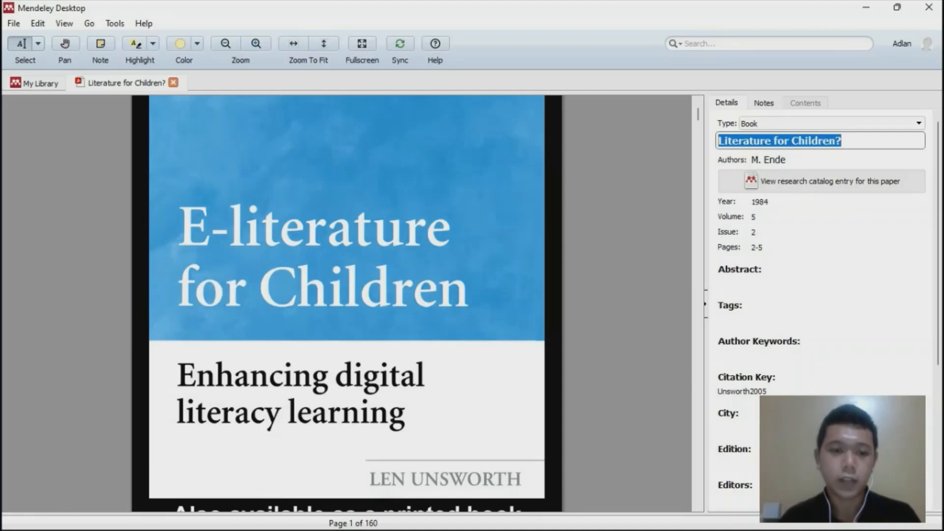
{"action": "type", "text": "E-"}
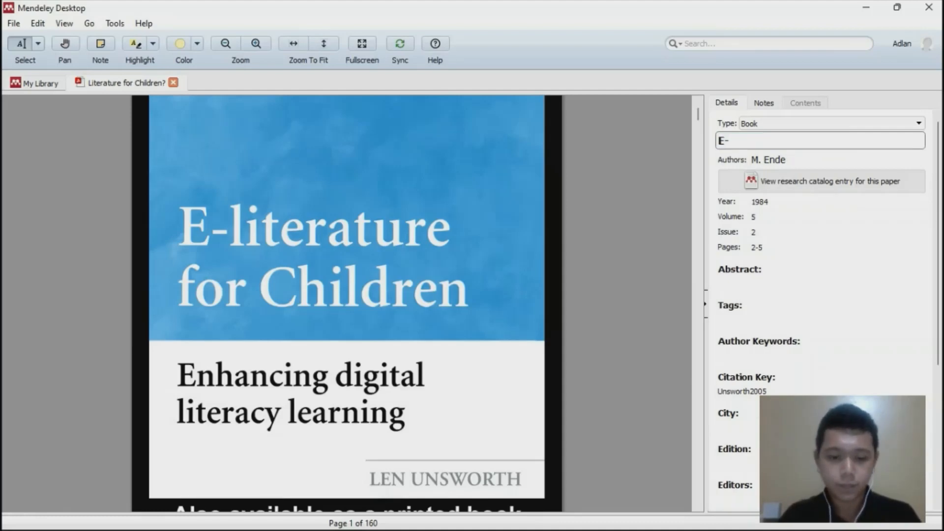
{"action": "type", "text": "literat"}
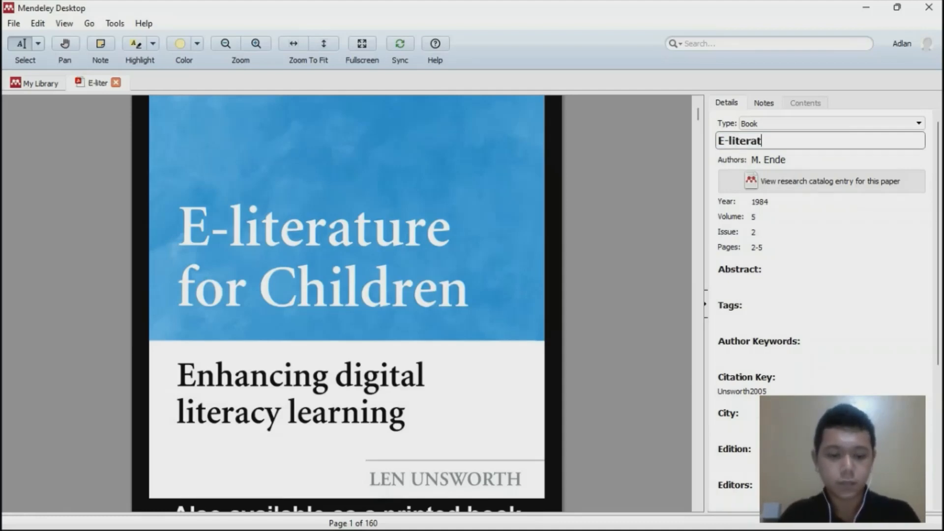
{"action": "type", "text": "ure for"}
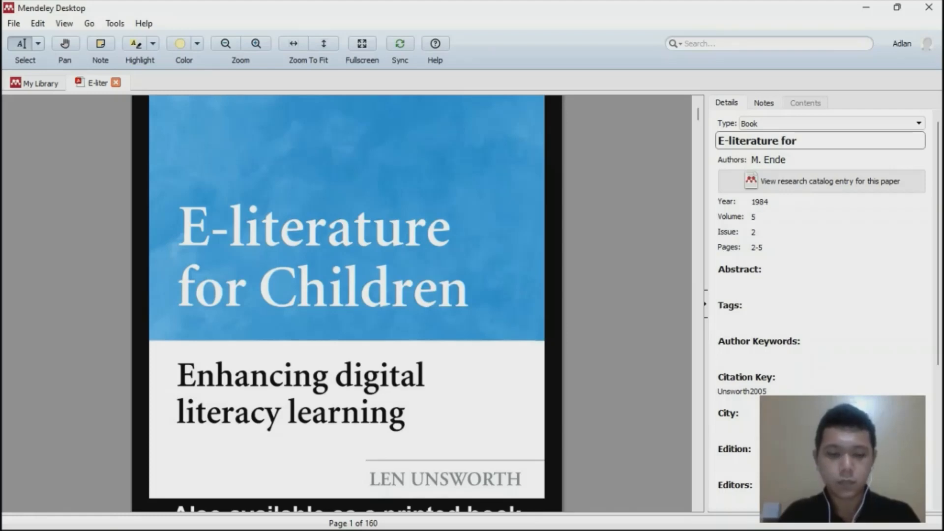
{"action": "type", "text": " children"}
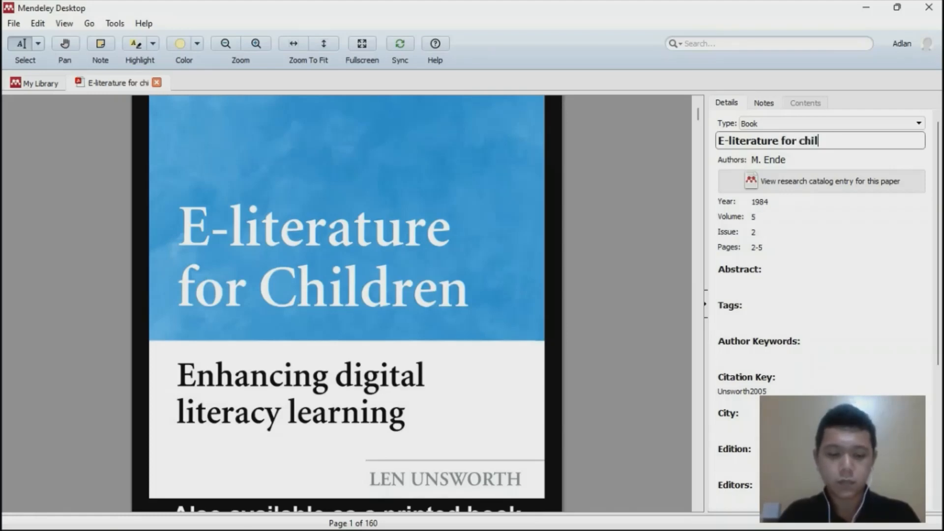
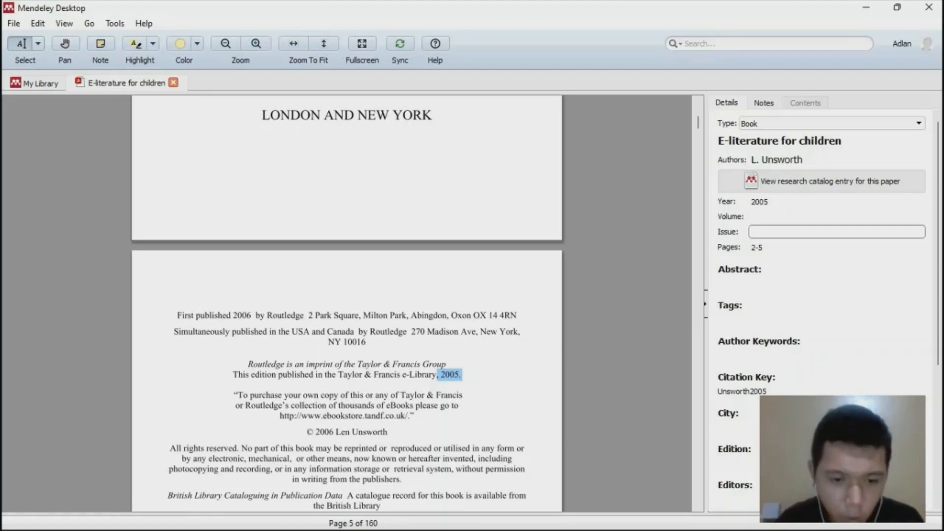
- Set the book entry's pages to 160
{"action": "left_click_drag", "start_coordinate": [765, 247], "coordinate": [750, 247]}
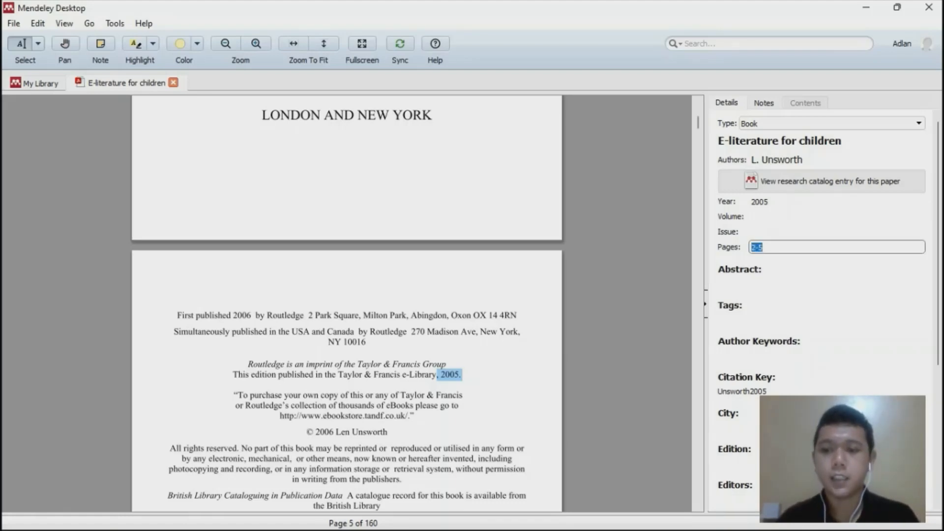
{"action": "type", "text": "160"}
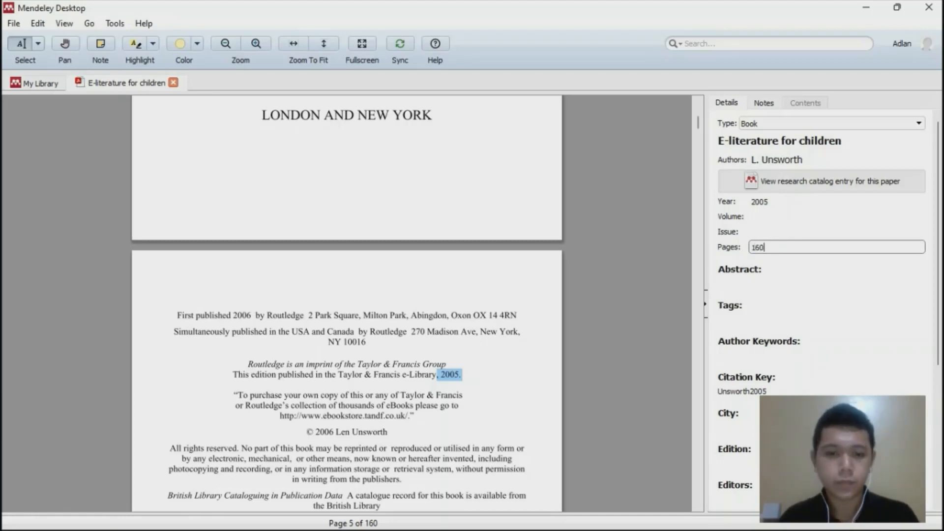
{"action": "key", "text": "Return"}
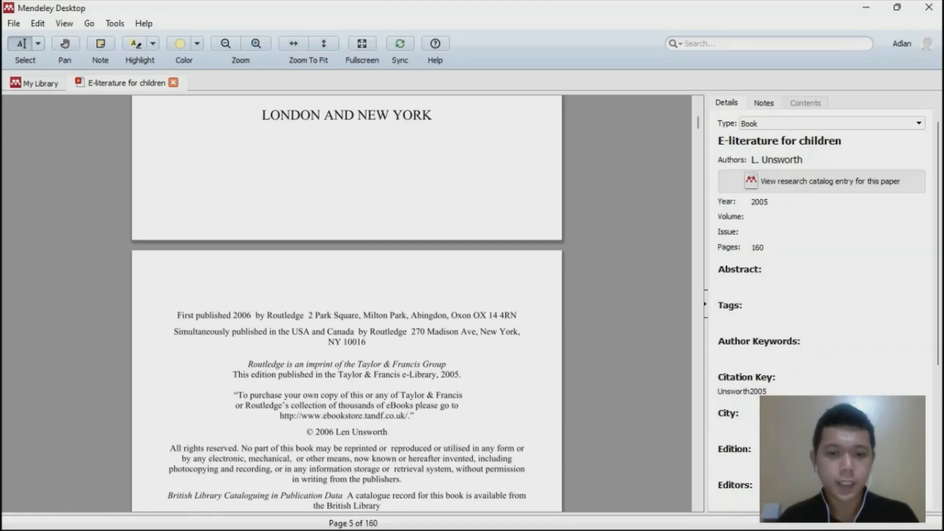
- Enter Abingdon, from the PDF's imprint page, as the book's city of publication
{"action": "left_click_drag", "start_coordinate": [411, 316], "coordinate": [448, 315]}
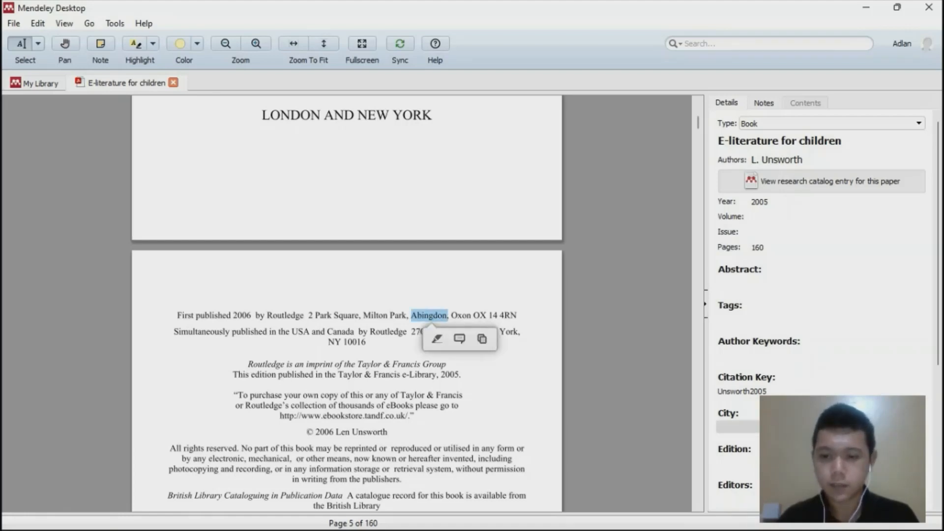
{"action": "left_click", "coordinate": [742, 426]}
{"action": "type", "text": "Abind"}
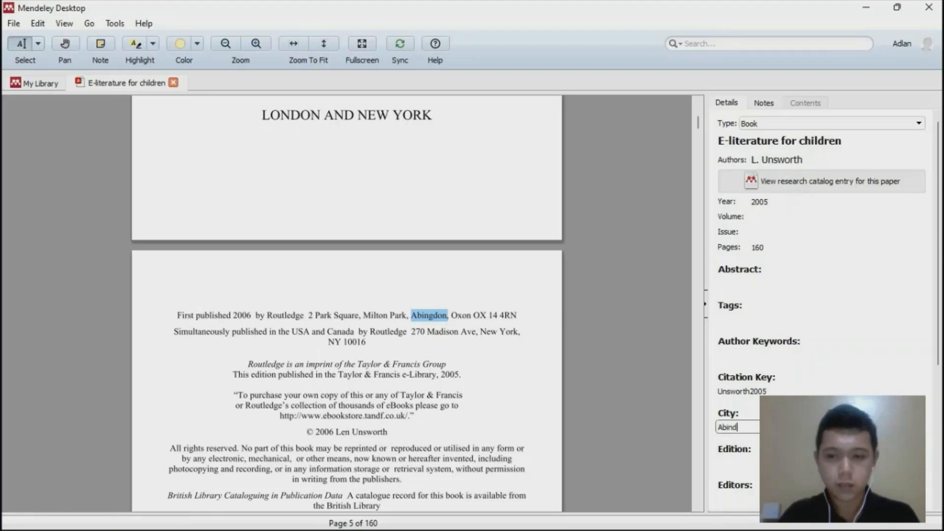
{"action": "key", "text": "BackSpace"}
{"action": "type", "text": "gon"}
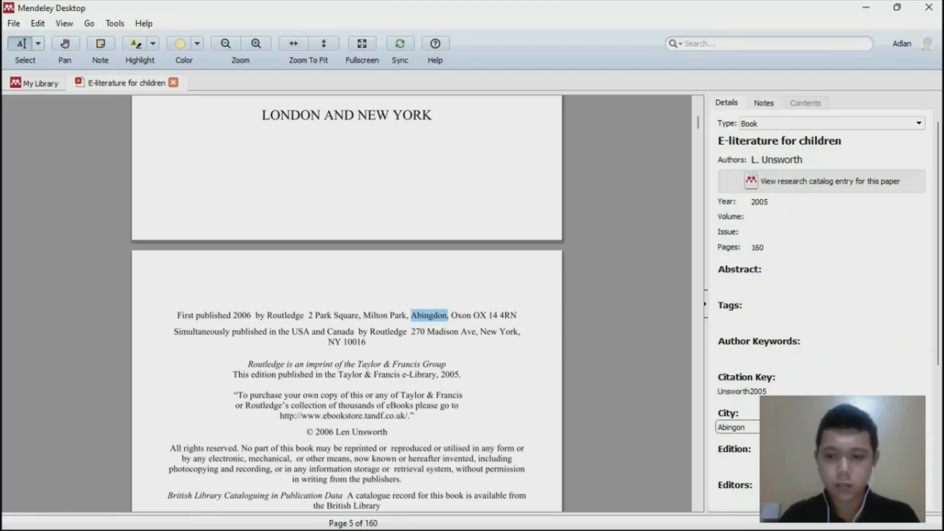
{"action": "key", "text": "BackSpace"}
{"action": "key", "text": "BackSpace"}
{"action": "type", "text": "don"}
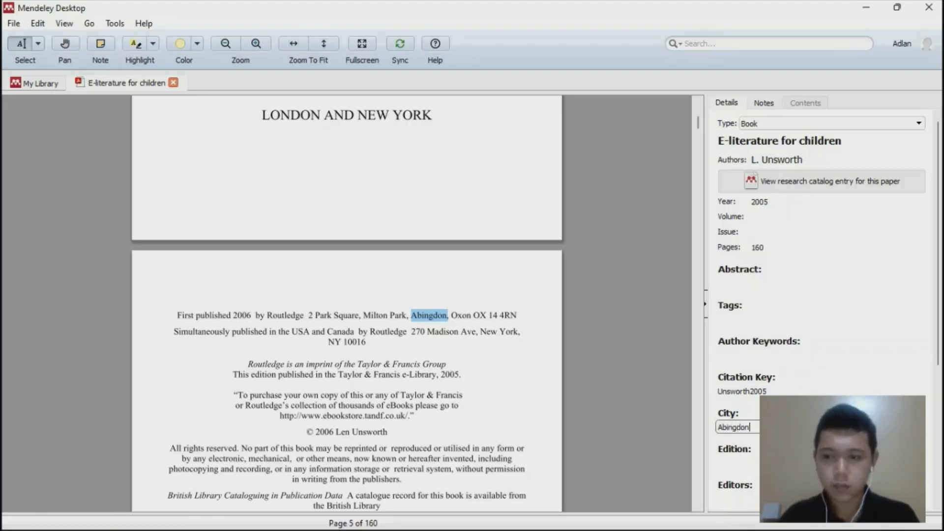
- Copy "Taylor & Francis e-Library" from the imprint page into the book's publisher details and look over the completed entry
{"action": "left_click_drag", "start_coordinate": [938, 306], "coordinate": [938, 379]}
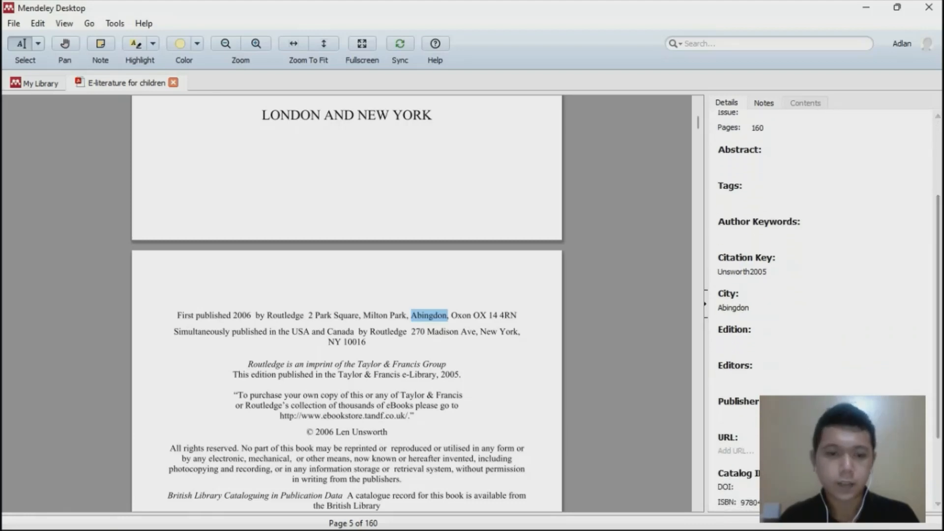
{"action": "left_click_drag", "start_coordinate": [338, 374], "coordinate": [461, 375]}
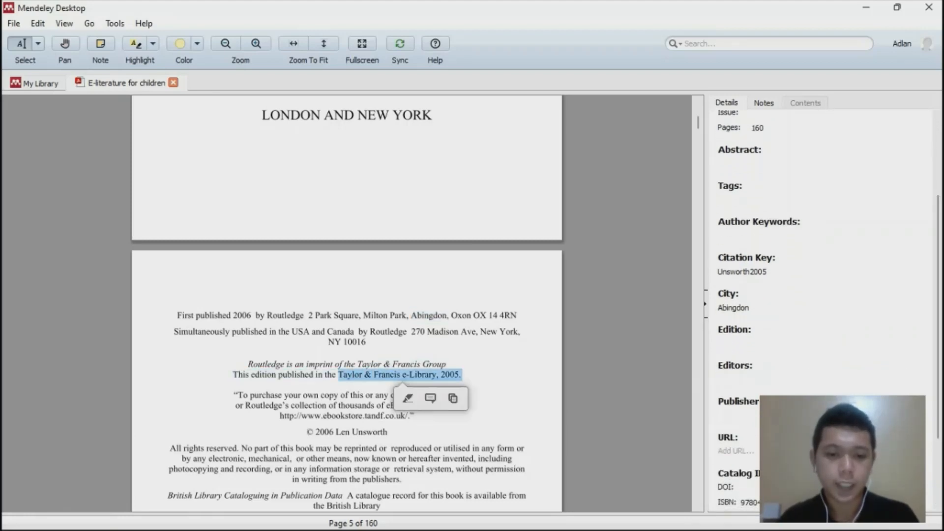
{"action": "left_click", "coordinate": [472, 376]}
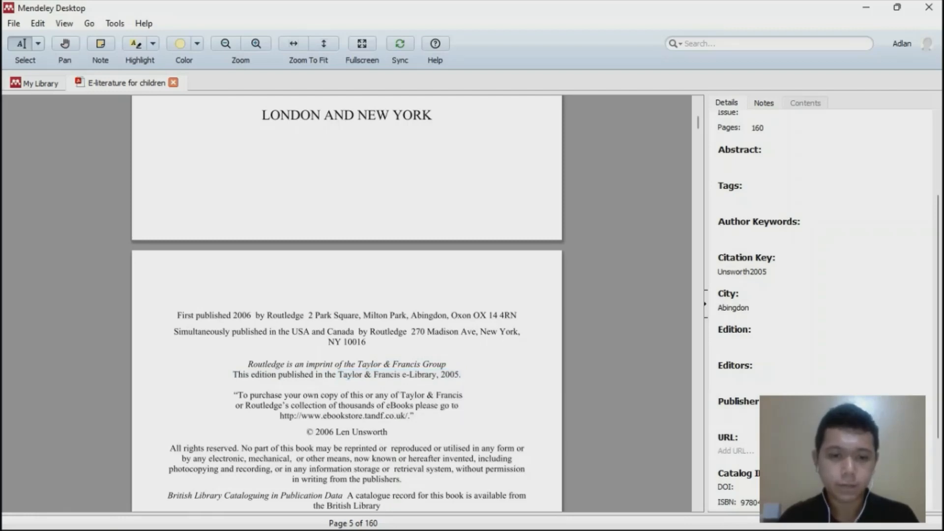
{"action": "left_click_drag", "start_coordinate": [337, 374], "coordinate": [437, 374]}
{"action": "key", "text": "ctrl+c"}
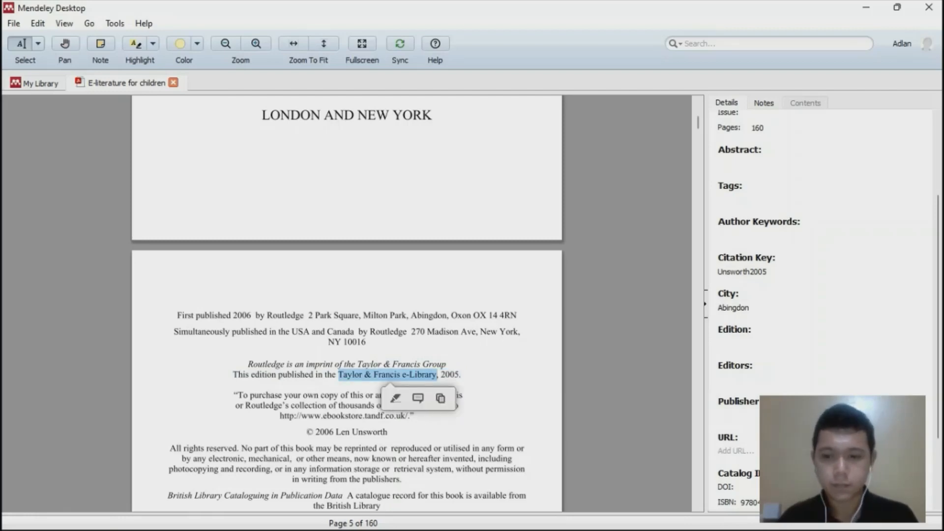
{"action": "left_click", "coordinate": [738, 415]}
{"action": "key", "text": "ctrl+v"}
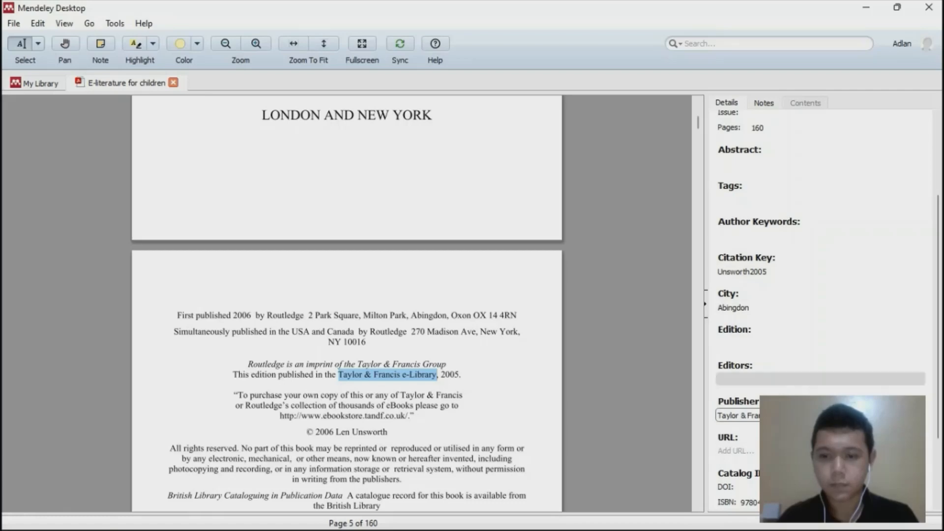
{"action": "left_click_drag", "start_coordinate": [938, 358], "coordinate": [938, 387]}
{"action": "scroll", "coordinate": [816, 314], "scroll_direction": "down", "scroll_amount": 2}
{"action": "scroll", "coordinate": [816, 315], "scroll_direction": "up", "scroll_amount": 5}
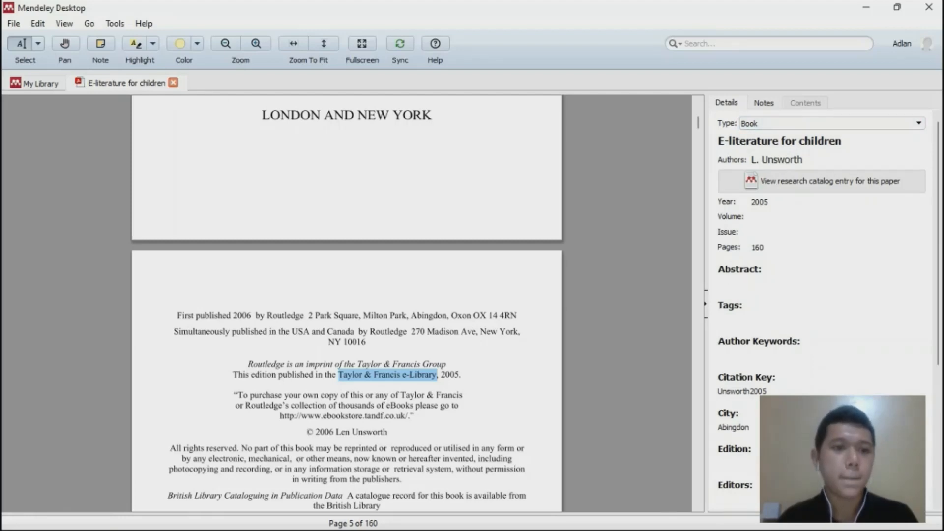
- Close this PDF, open "Practical considerations for advancing undergraduate digital literacy through digital laboratory..." and set its document type to Book Section
{"action": "left_click", "coordinate": [173, 82]}
{"action": "double_click", "coordinate": [374, 150]}
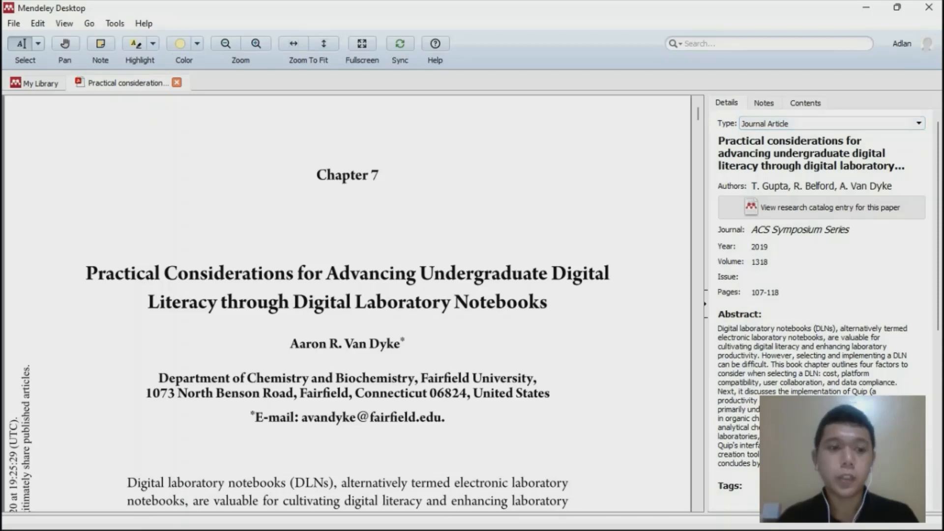
{"action": "left_click", "coordinate": [918, 123]}
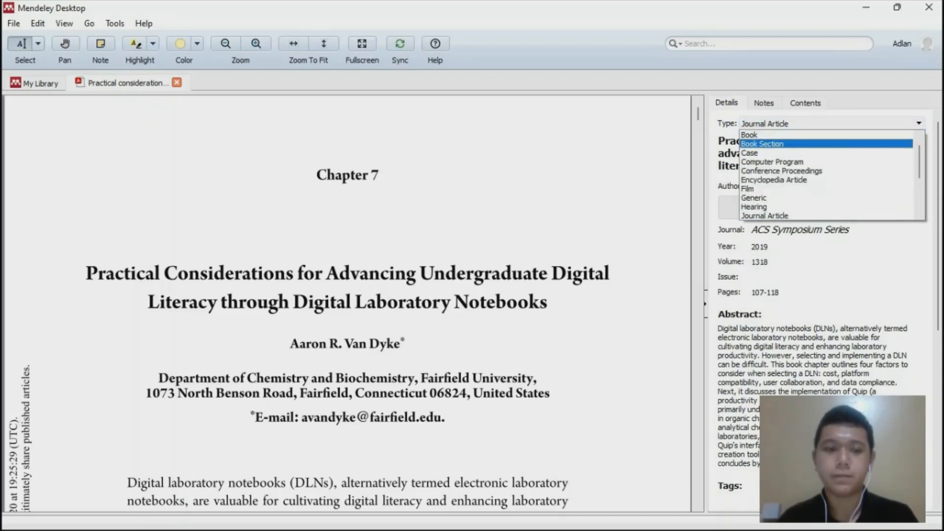
{"action": "key", "text": "Return"}
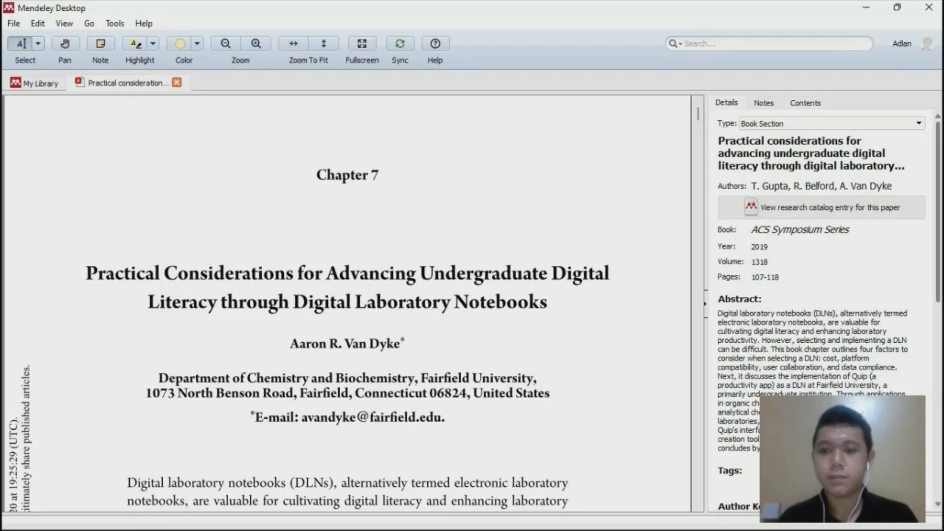
{"action": "scroll", "coordinate": [826, 309], "scroll_direction": "down", "scroll_amount": 1}
{"action": "scroll", "coordinate": [826, 310], "scroll_direction": "up", "scroll_amount": 1}
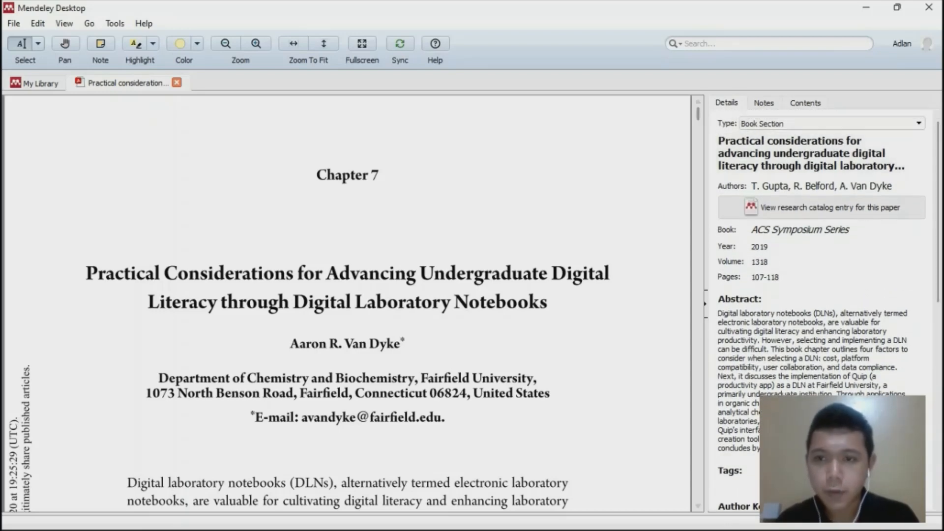
- Check the book section's authors, year, volume, pages and publisher against the publication line in the footer of the PDF's last page
{"action": "left_click", "coordinate": [780, 186]}
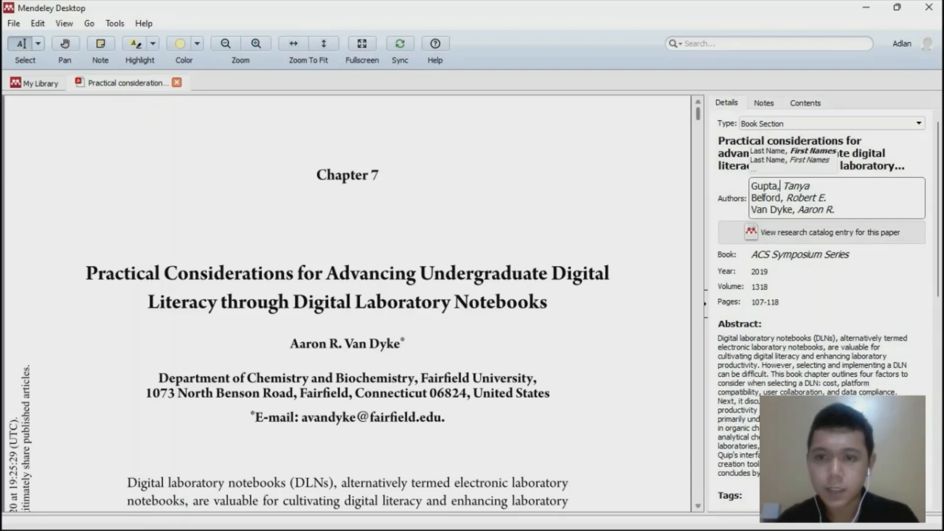
{"action": "left_click_drag", "start_coordinate": [697, 113], "coordinate": [698, 492]}
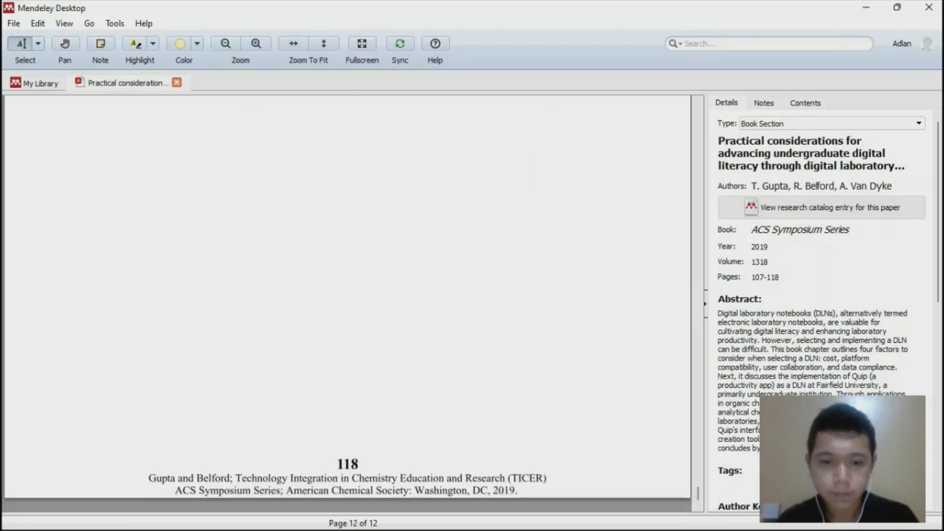
{"action": "left_click_drag", "start_coordinate": [517, 491], "coordinate": [493, 491]}
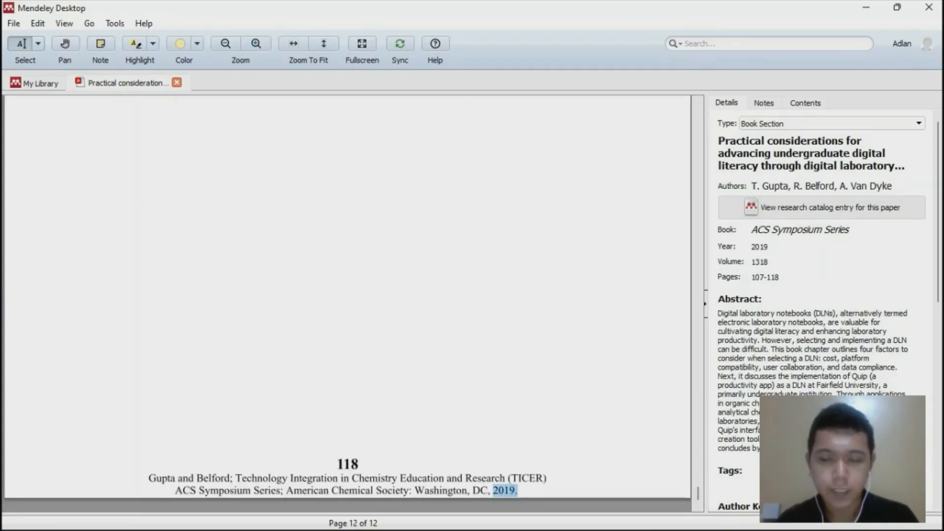
{"action": "left_click", "coordinate": [793, 262]}
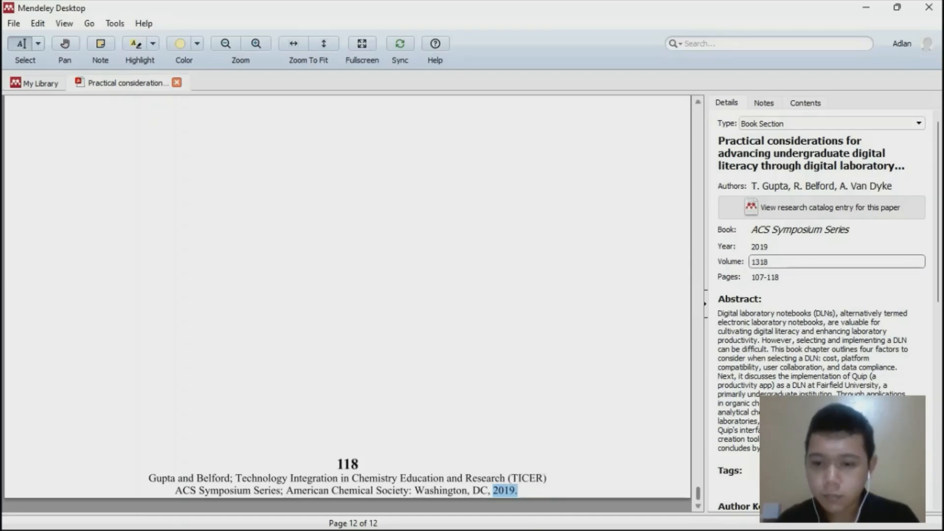
{"action": "scroll", "coordinate": [347, 304], "scroll_direction": "up", "scroll_amount": 5}
{"action": "scroll", "coordinate": [347, 304], "scroll_direction": "down", "scroll_amount": 5}
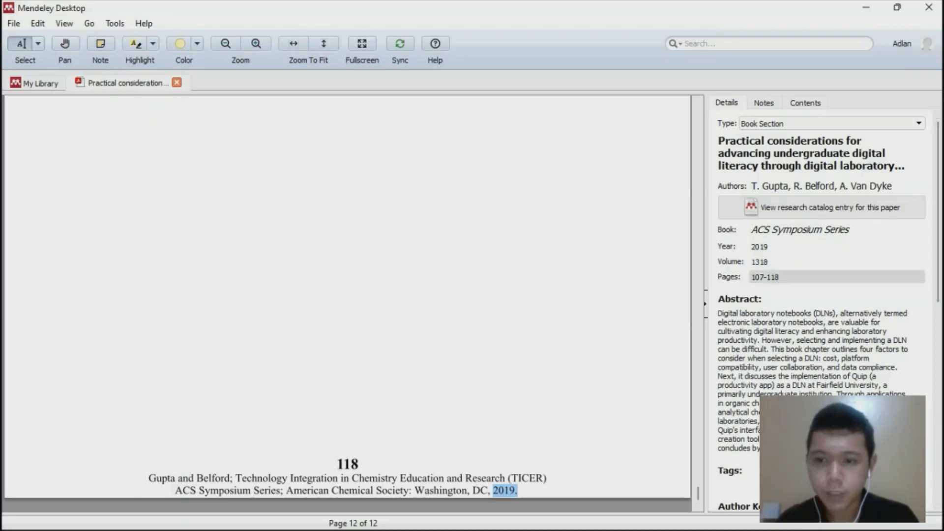
{"action": "left_click_drag", "start_coordinate": [781, 278], "coordinate": [750, 278]}
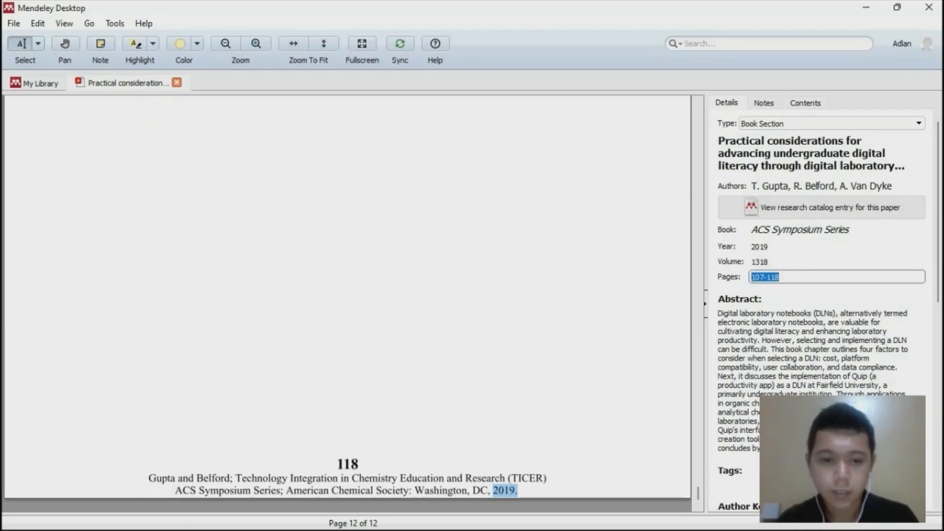
{"action": "scroll", "coordinate": [821, 309], "scroll_direction": "down", "scroll_amount": 6}
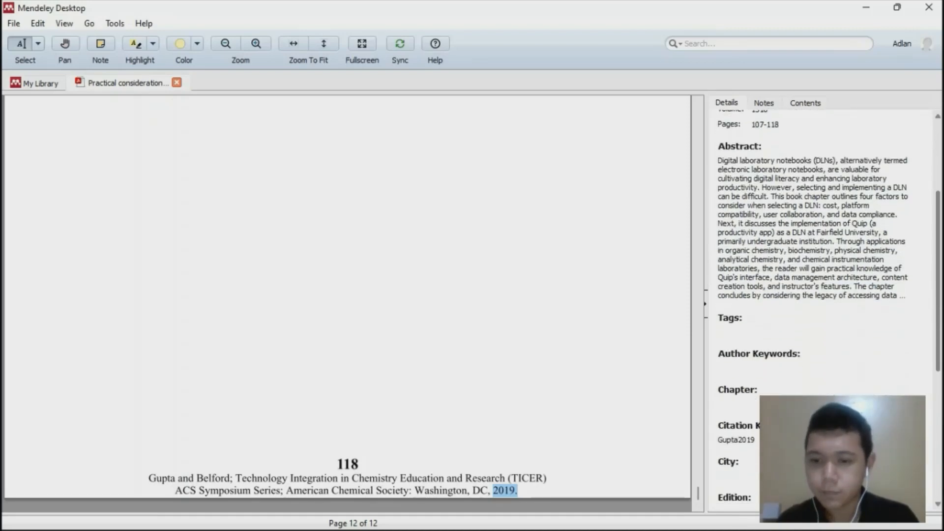
{"action": "scroll", "coordinate": [821, 310], "scroll_direction": "down", "scroll_amount": 4}
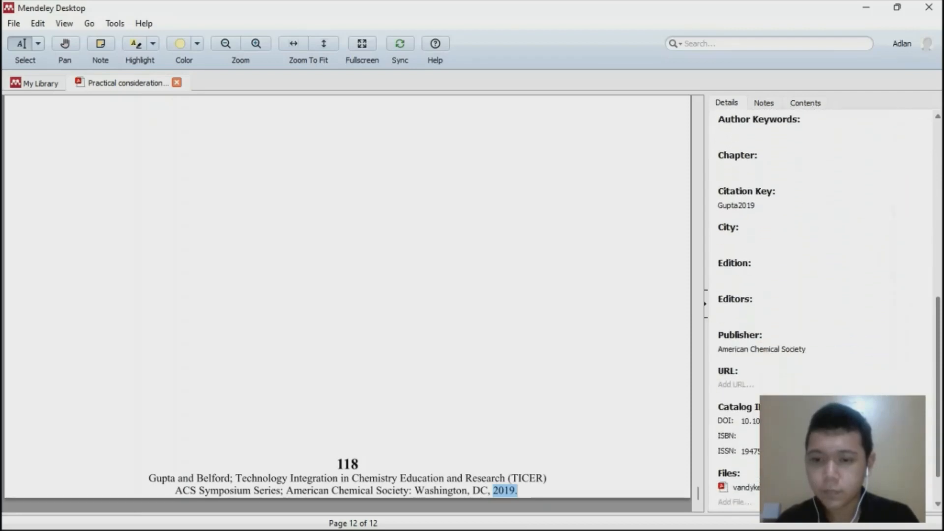
{"action": "left_click_drag", "start_coordinate": [810, 342], "coordinate": [716, 341]}
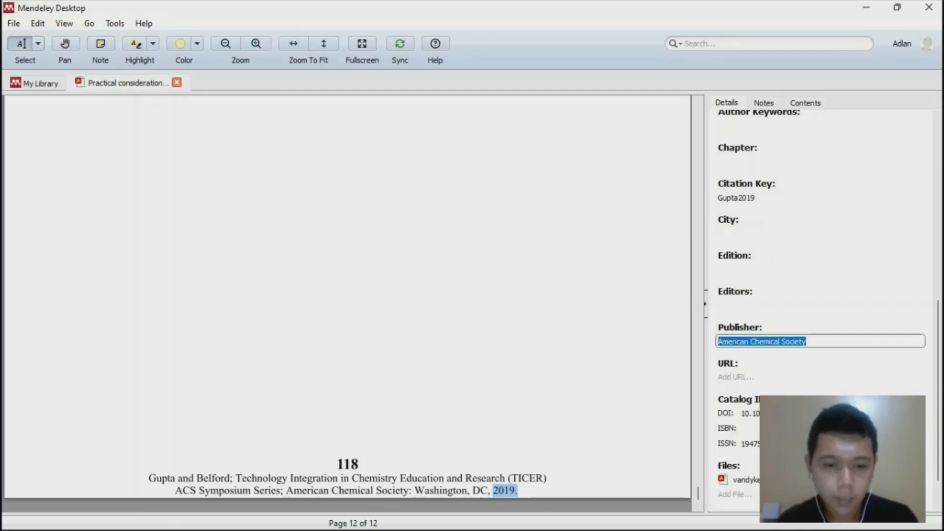
{"action": "left_click_drag", "start_coordinate": [409, 490], "coordinate": [285, 491]}
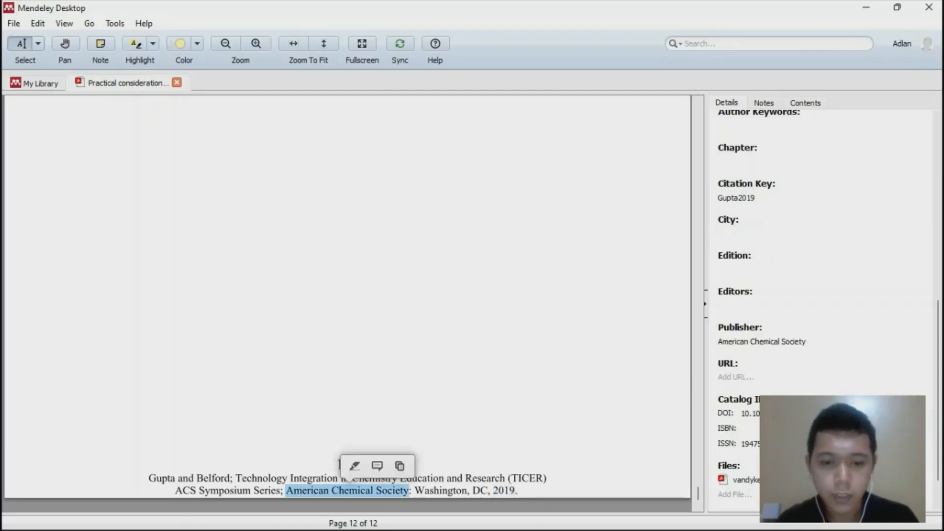
- Copy "Washington, DC" from the last page's footer into the book section's city, without the trailing comma
{"action": "left_click_drag", "start_coordinate": [414, 490], "coordinate": [491, 491]}
{"action": "key", "text": "ctrl+c"}
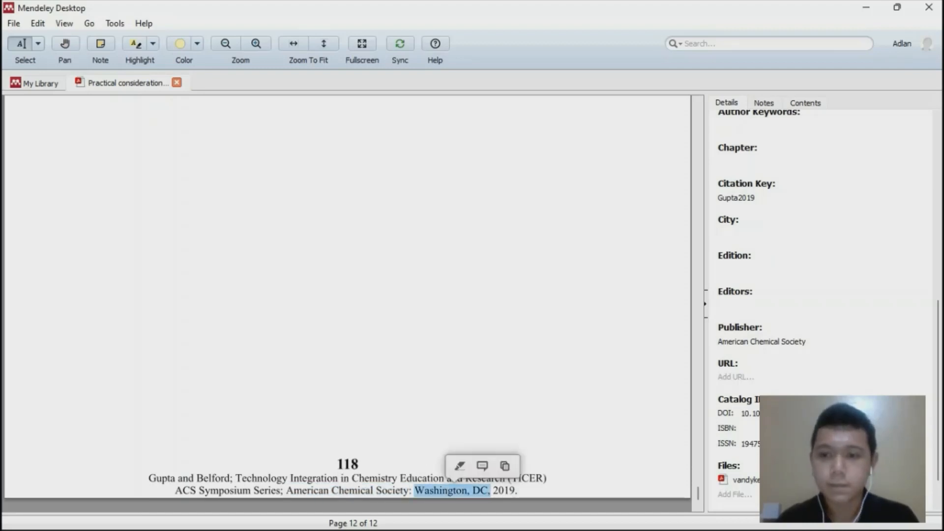
{"action": "left_click", "coordinate": [786, 233]}
{"action": "key", "text": "ctrl+v"}
{"action": "key", "text": "BackSpace"}
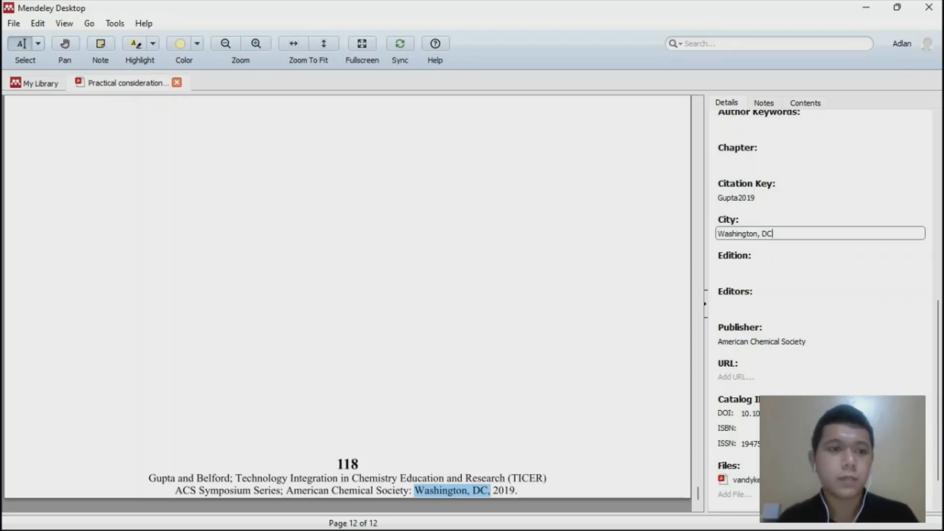
- Close this PDF, open "Digital literacy of teachers in training..." and check its entry, including the publication year, against the first page
{"action": "left_click", "coordinate": [176, 83]}
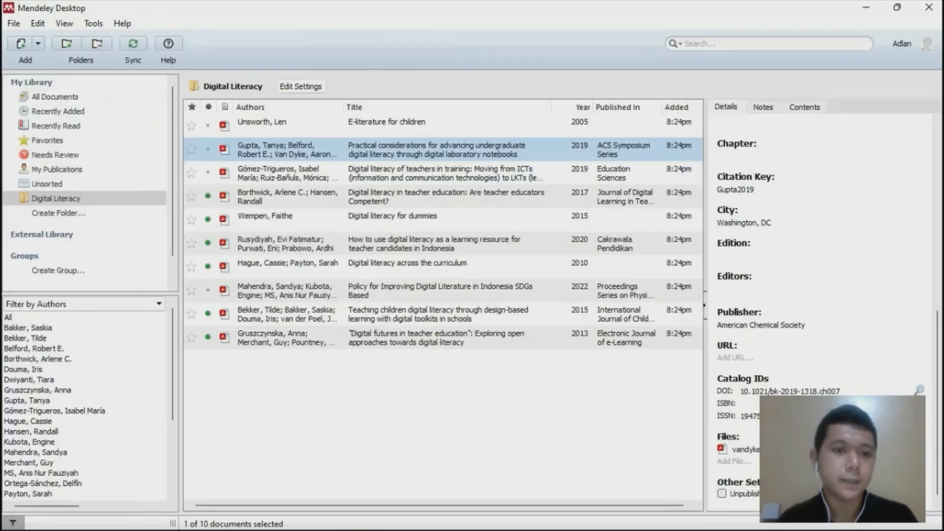
{"action": "left_click", "coordinate": [412, 173]}
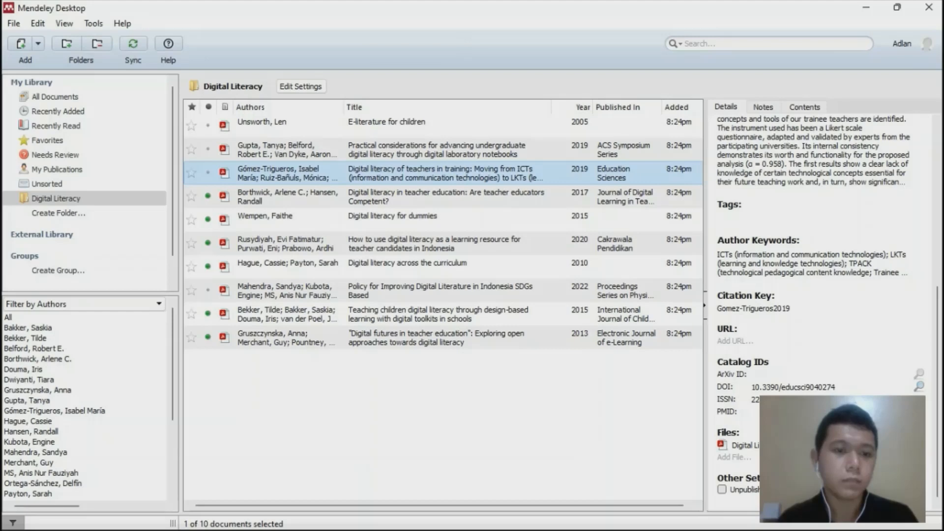
{"action": "double_click", "coordinate": [412, 173]}
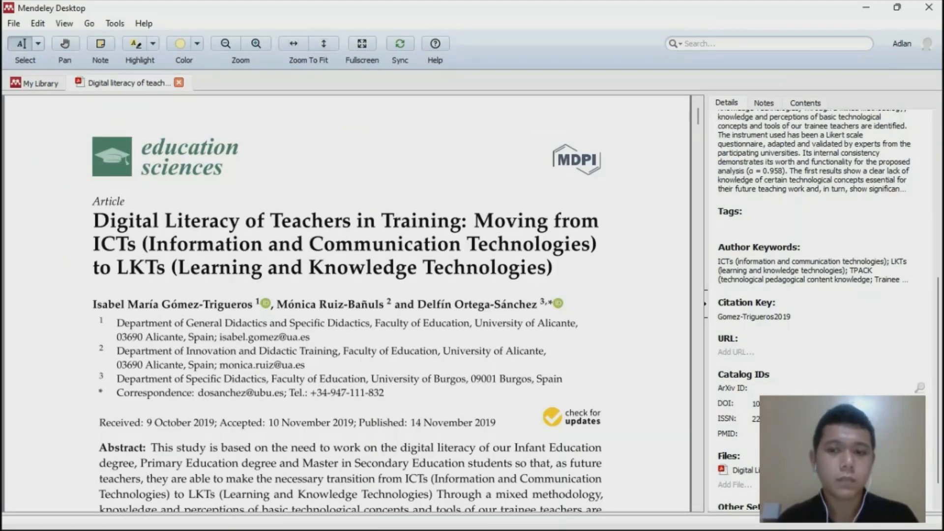
{"action": "left_click_drag", "start_coordinate": [697, 117], "coordinate": [698, 114]}
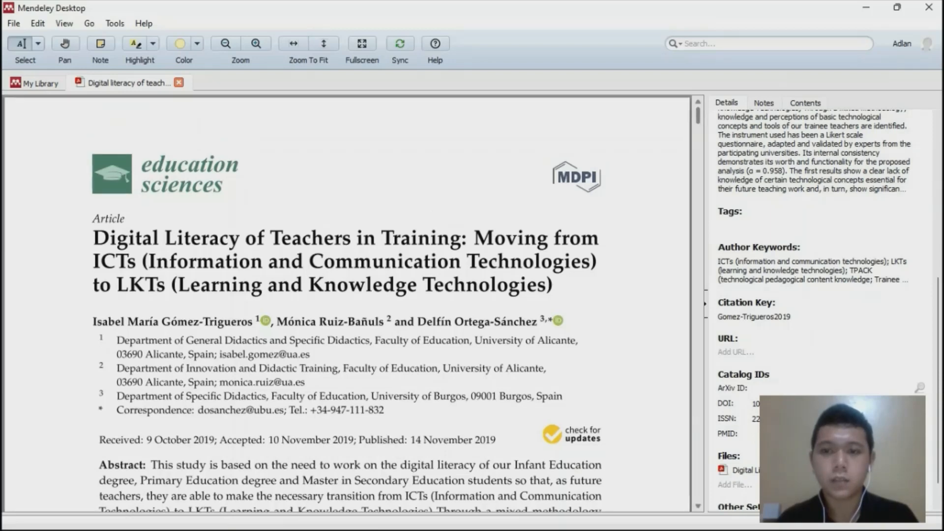
{"action": "left_click_drag", "start_coordinate": [938, 381], "coordinate": [938, 227]}
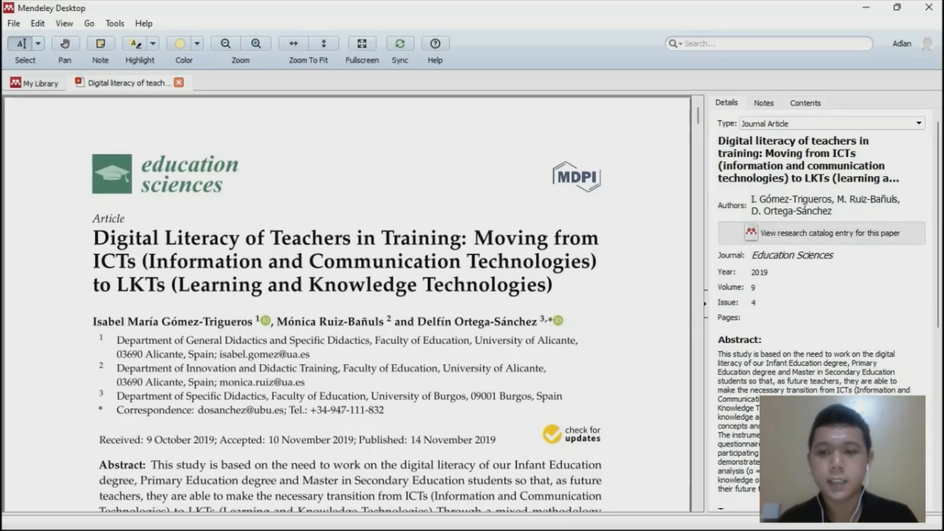
{"action": "scroll", "coordinate": [346, 303], "scroll_direction": "down", "scroll_amount": 2}
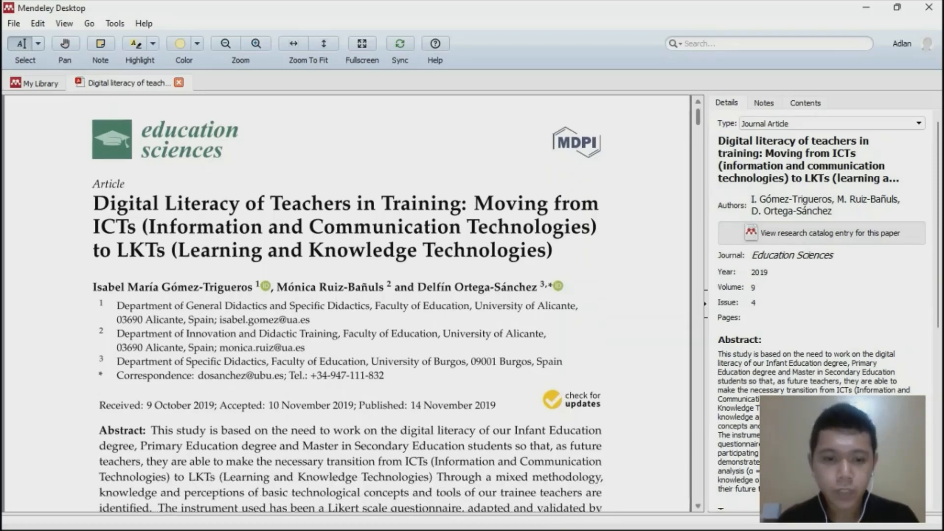
{"action": "scroll", "coordinate": [347, 302], "scroll_direction": "down", "scroll_amount": 1}
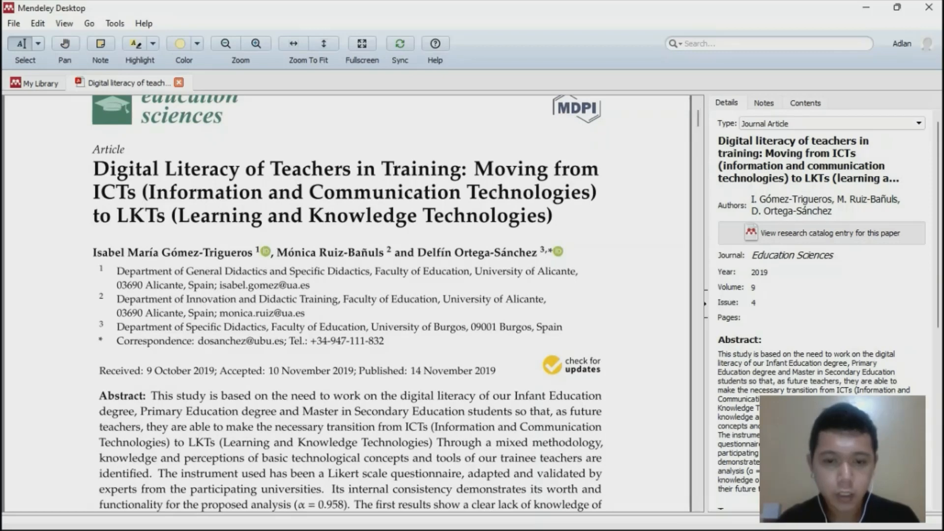
{"action": "left_click_drag", "start_coordinate": [496, 371], "coordinate": [474, 371]}
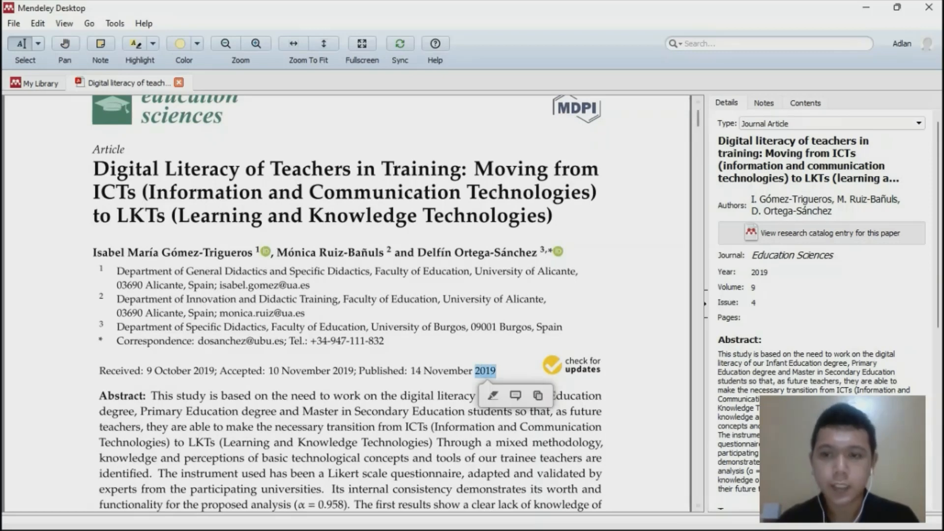
{"action": "scroll", "coordinate": [347, 302], "scroll_direction": "up", "scroll_amount": 3}
{"action": "scroll", "coordinate": [347, 302], "scroll_direction": "down", "scroll_amount": 3}
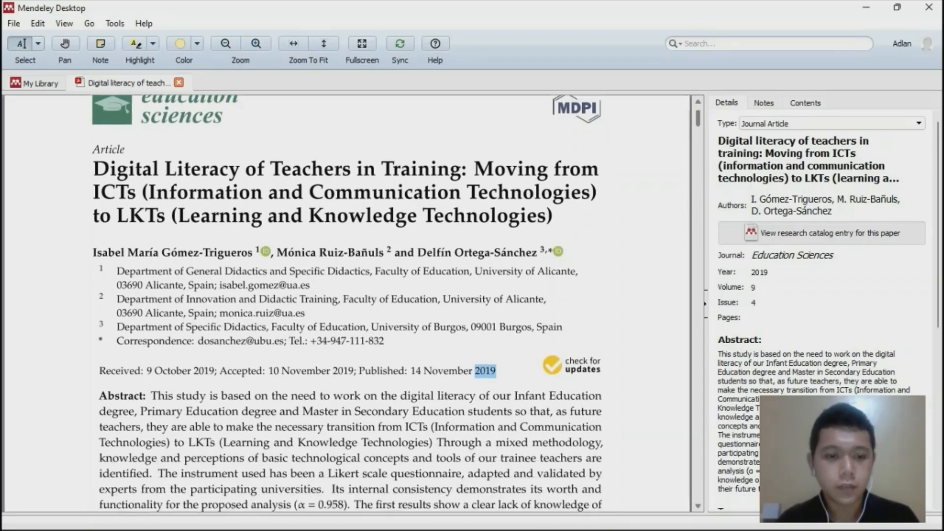
- Go through the article to its last page, enter 1-10 as its pages, and look over the remaining entry details
{"action": "scroll", "coordinate": [347, 302], "scroll_direction": "down", "scroll_amount": 5}
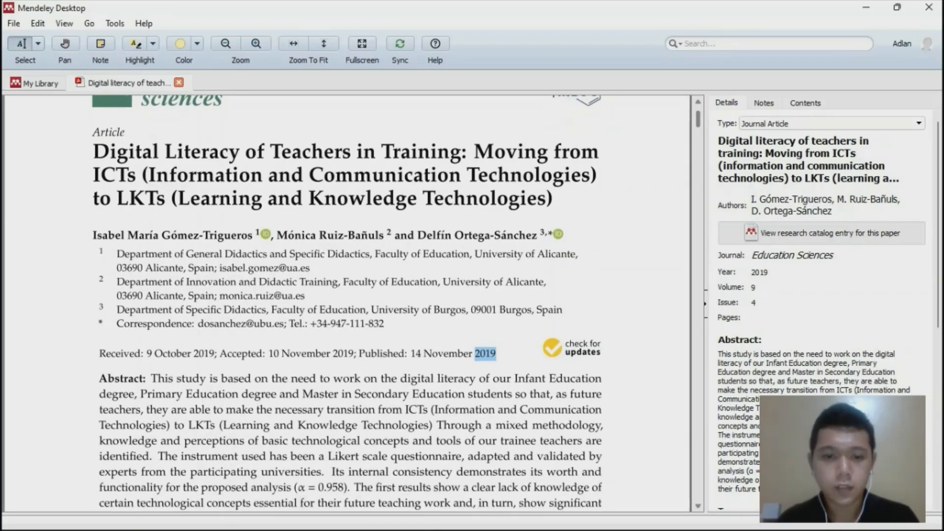
{"action": "scroll", "coordinate": [347, 302], "scroll_direction": "down", "scroll_amount": 10}
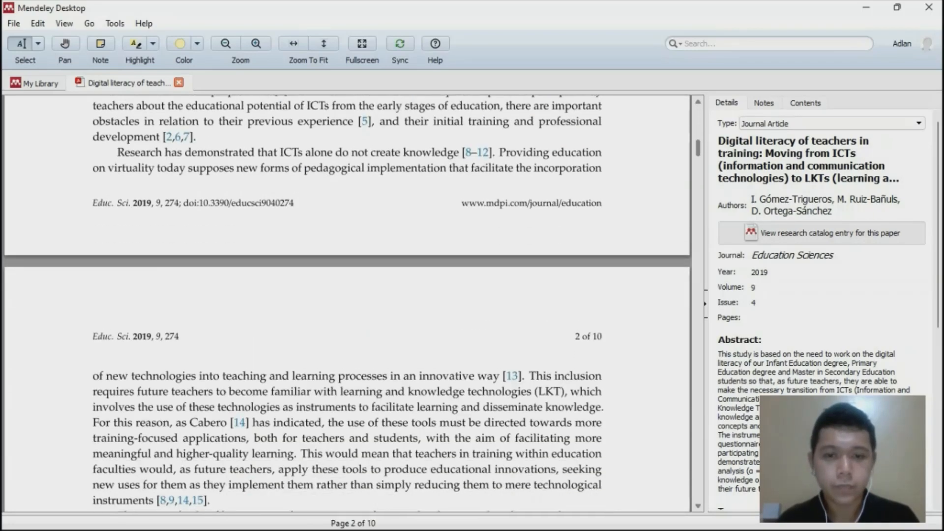
{"action": "scroll", "coordinate": [347, 302], "scroll_direction": "down", "scroll_amount": 20}
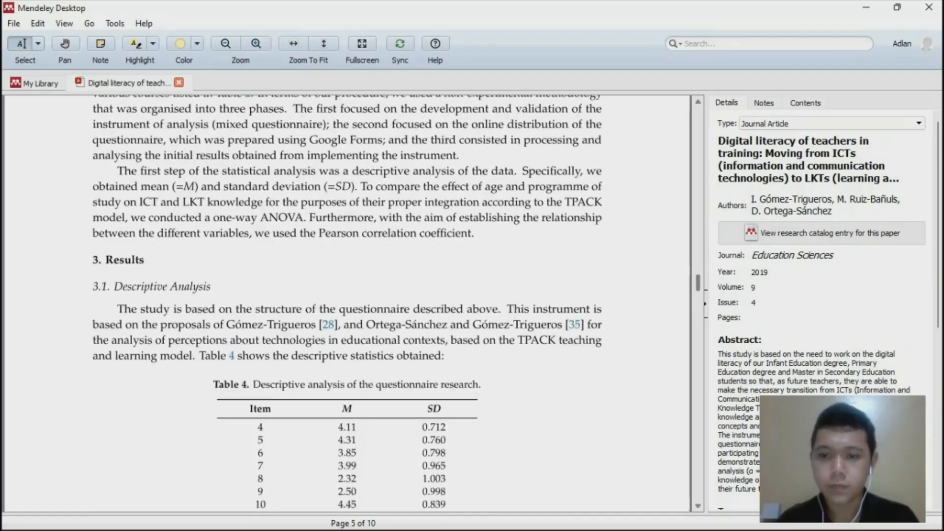
{"action": "scroll", "coordinate": [347, 302], "scroll_direction": "down", "scroll_amount": 20}
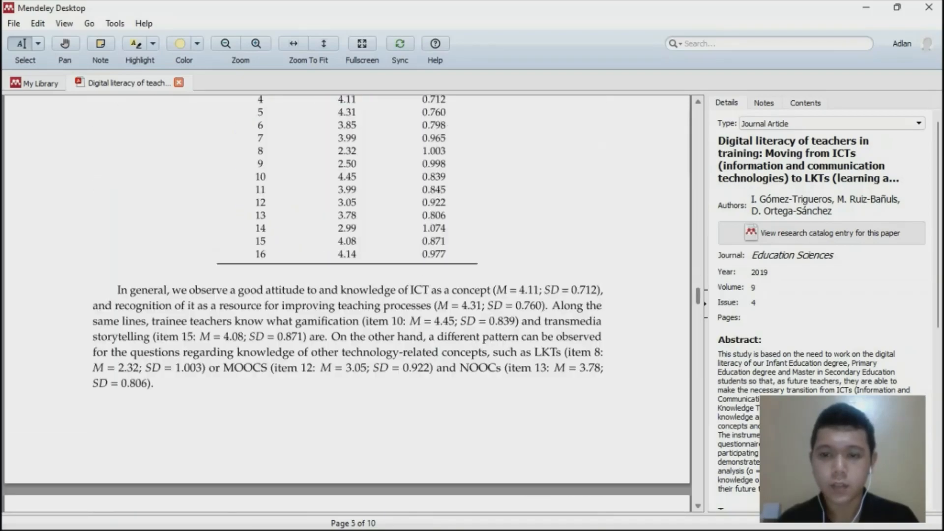
{"action": "scroll", "coordinate": [346, 302], "scroll_direction": "down", "scroll_amount": 15}
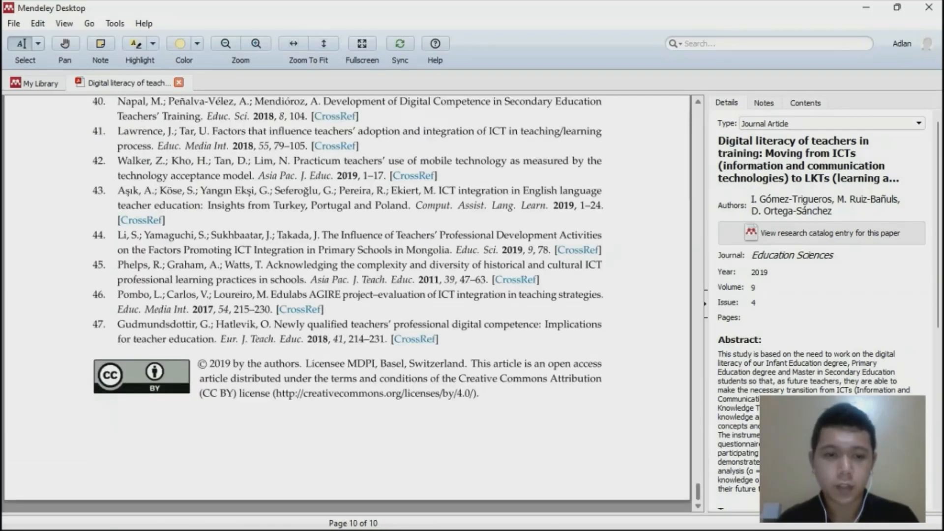
{"action": "left_click", "coordinate": [836, 318]}
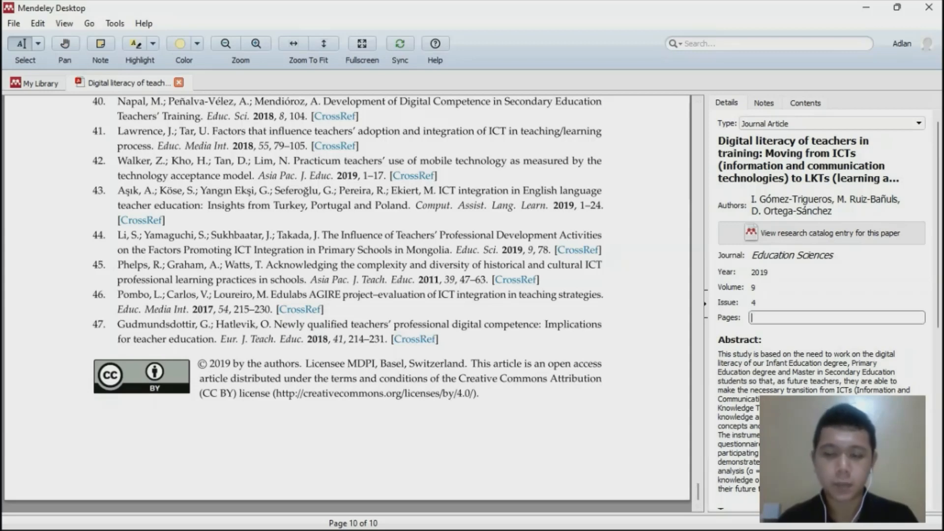
{"action": "type", "text": "1-10"}
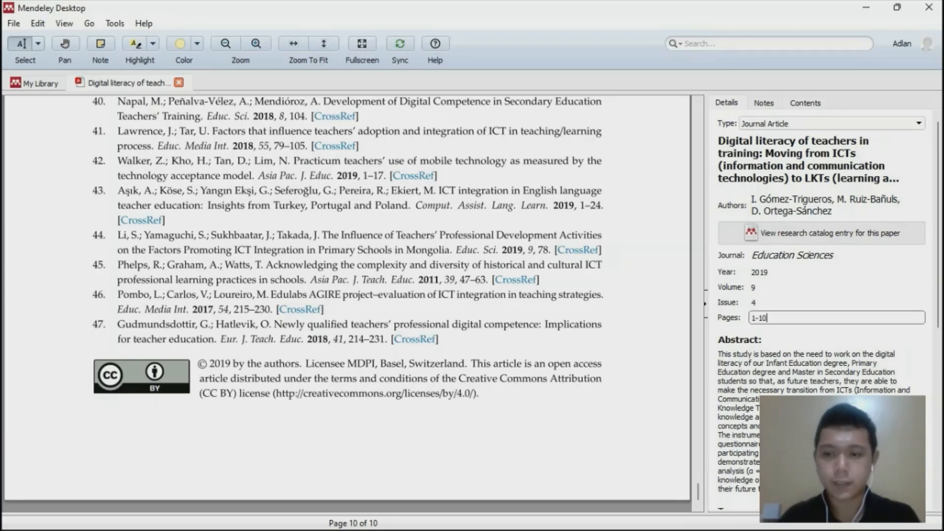
{"action": "scroll", "coordinate": [826, 295], "scroll_direction": "down", "scroll_amount": 10}
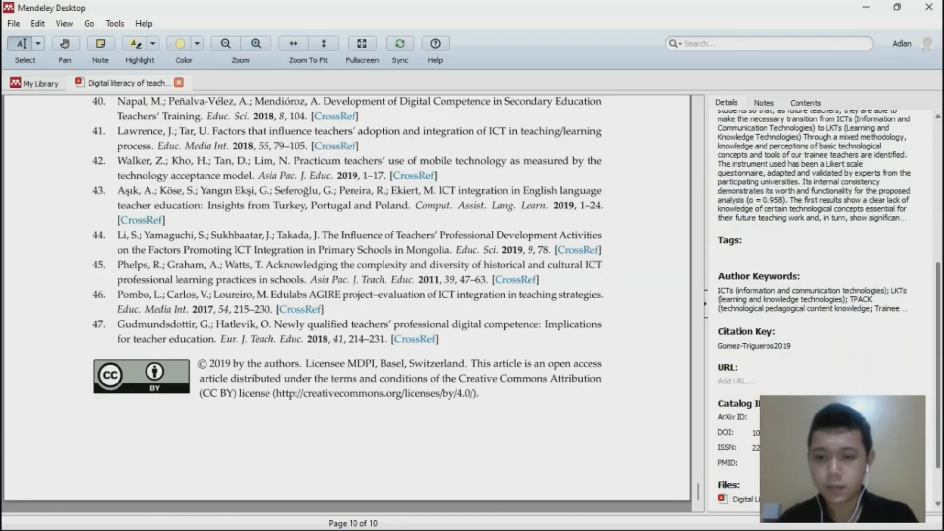
{"action": "scroll", "coordinate": [826, 310], "scroll_direction": "down", "scroll_amount": 1}
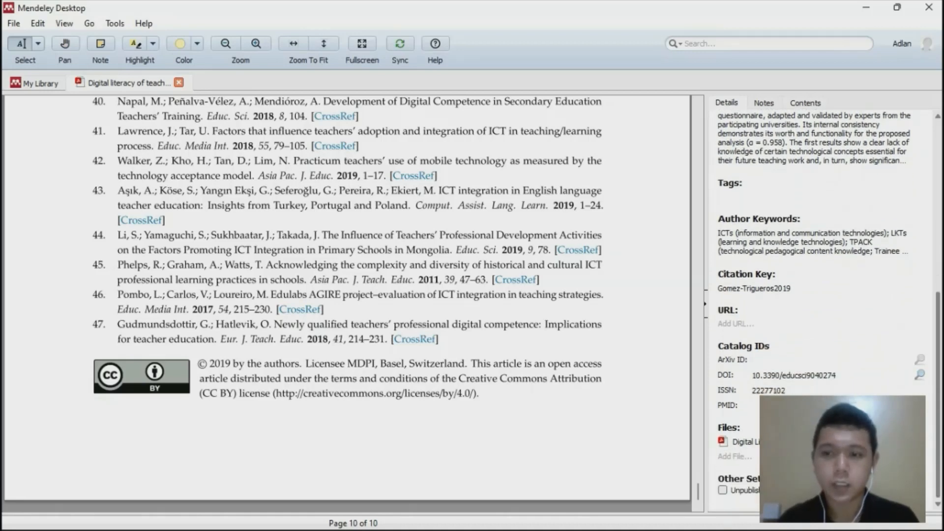
{"action": "scroll", "coordinate": [825, 295], "scroll_direction": "up", "scroll_amount": 11}
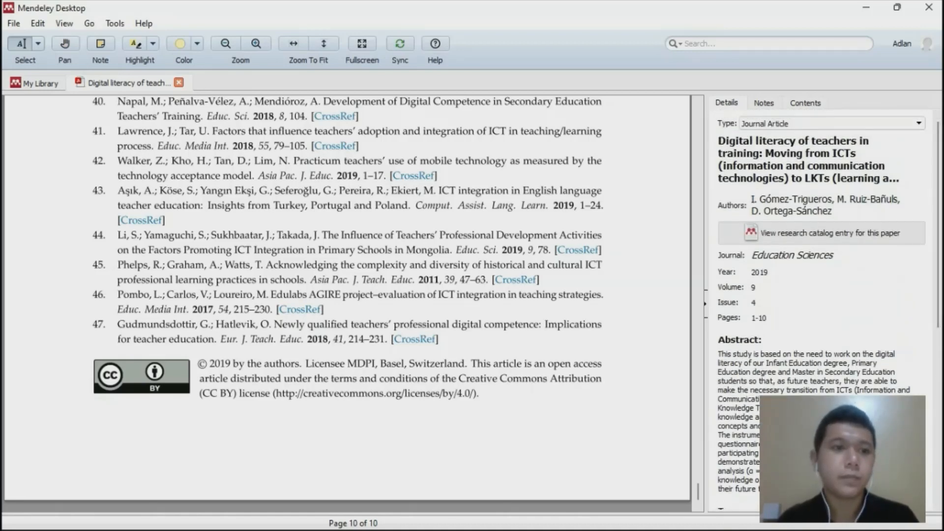
- Close this PDF, open "Policy for Improving Digital Literature in Indonesia SDGs Based" and set its document type to Conference Proceedings
{"action": "left_click", "coordinate": [178, 82]}
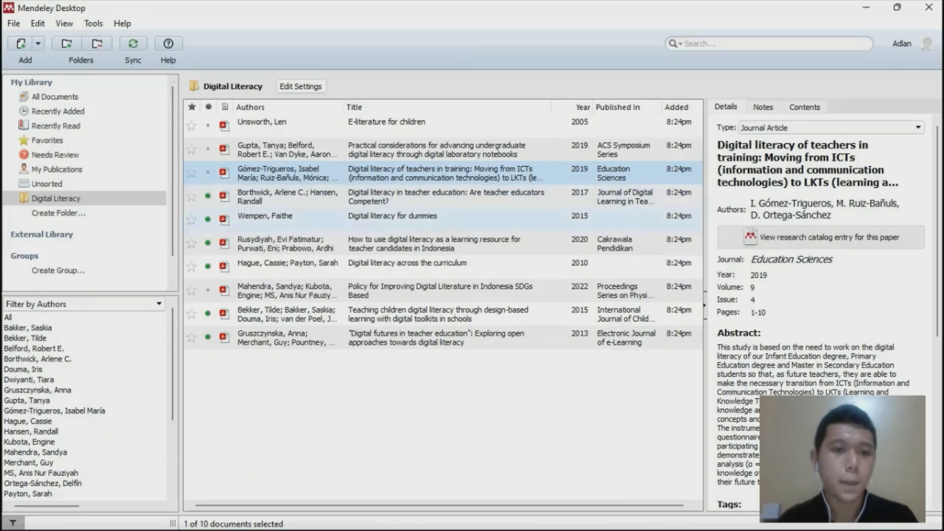
{"action": "left_click", "coordinate": [440, 291]}
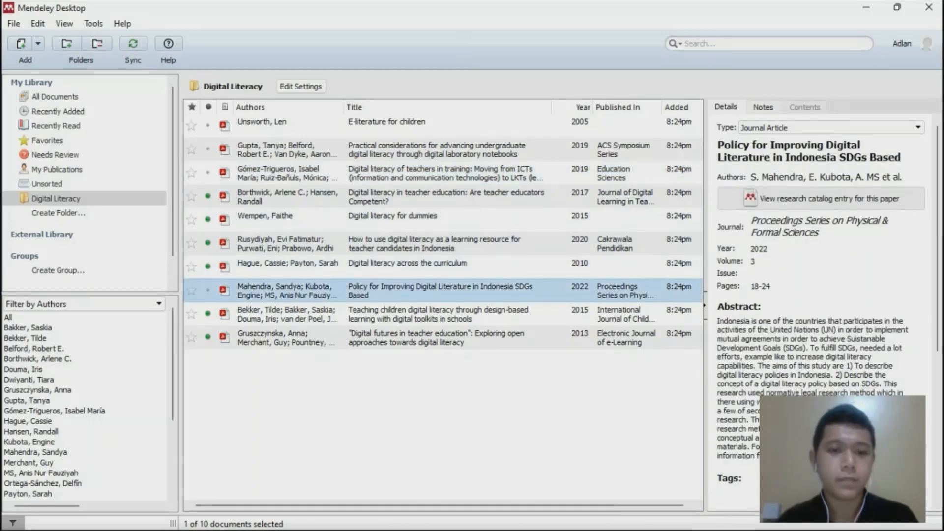
{"action": "double_click", "coordinate": [291, 291]}
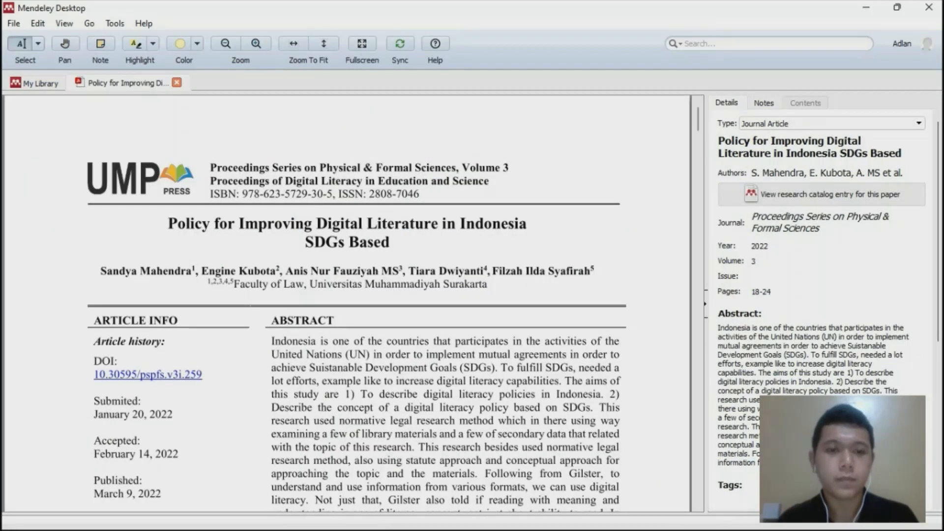
{"action": "scroll", "coordinate": [347, 332], "scroll_direction": "down", "scroll_amount": 2}
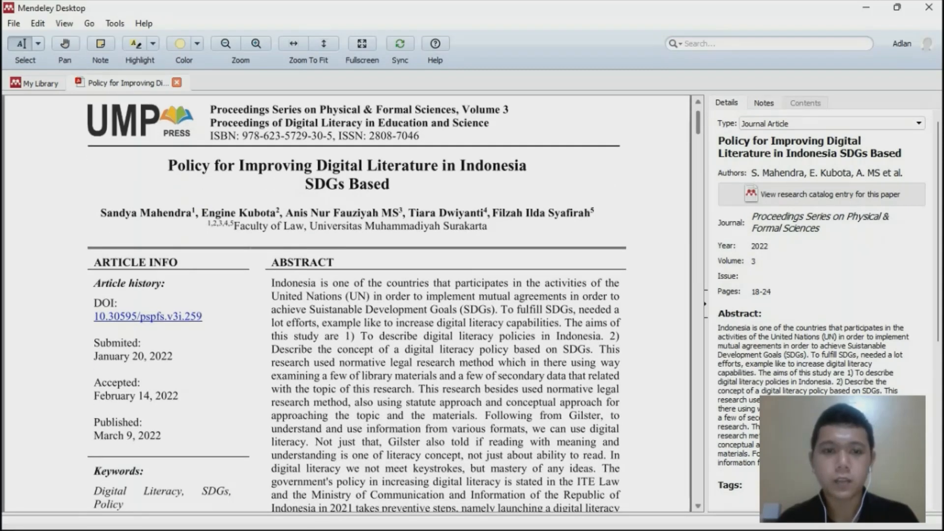
{"action": "scroll", "coordinate": [347, 308], "scroll_direction": "up", "scroll_amount": 2}
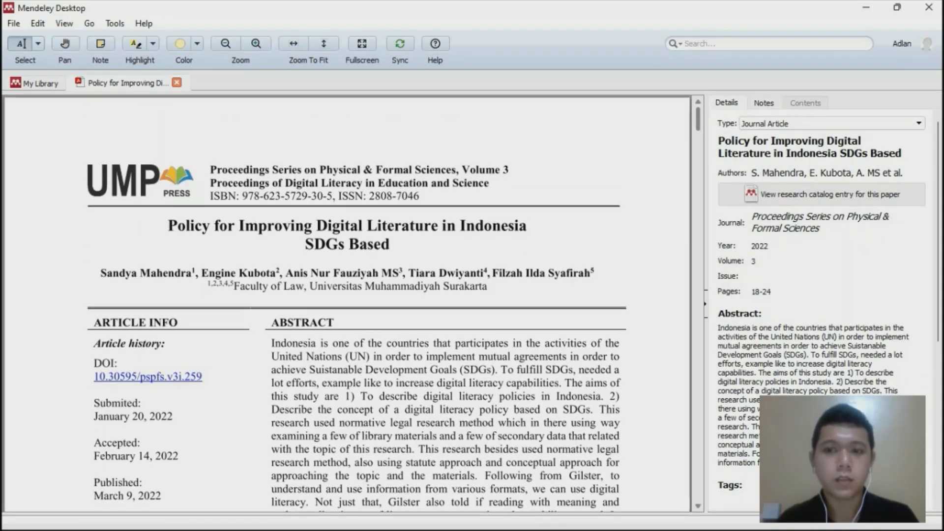
{"action": "scroll", "coordinate": [347, 303], "scroll_direction": "down", "scroll_amount": 2}
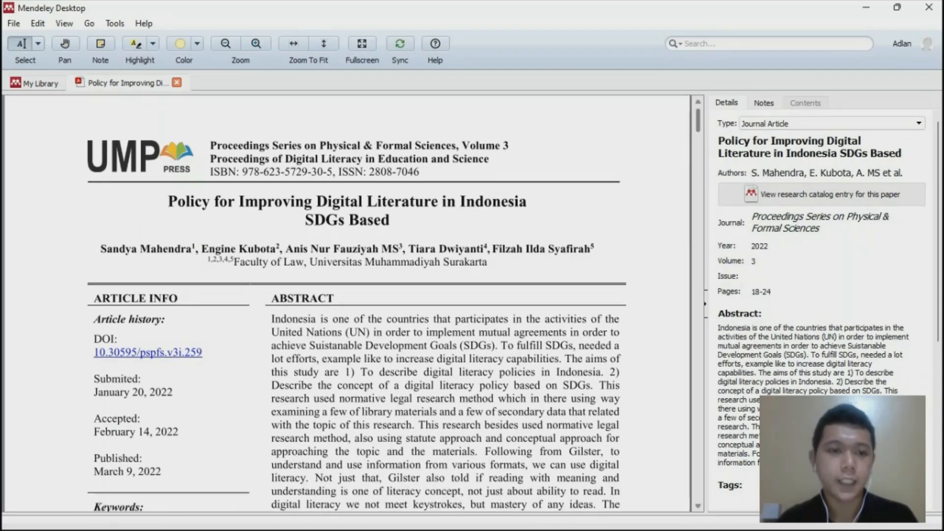
{"action": "scroll", "coordinate": [347, 303], "scroll_direction": "up", "scroll_amount": 2}
{"action": "left_click", "coordinate": [832, 124]}
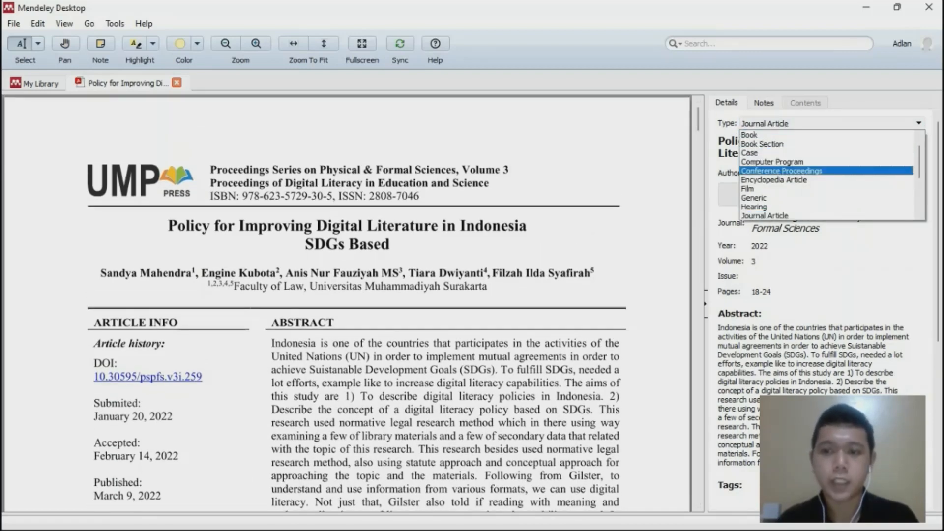
{"action": "left_click", "coordinate": [806, 172]}
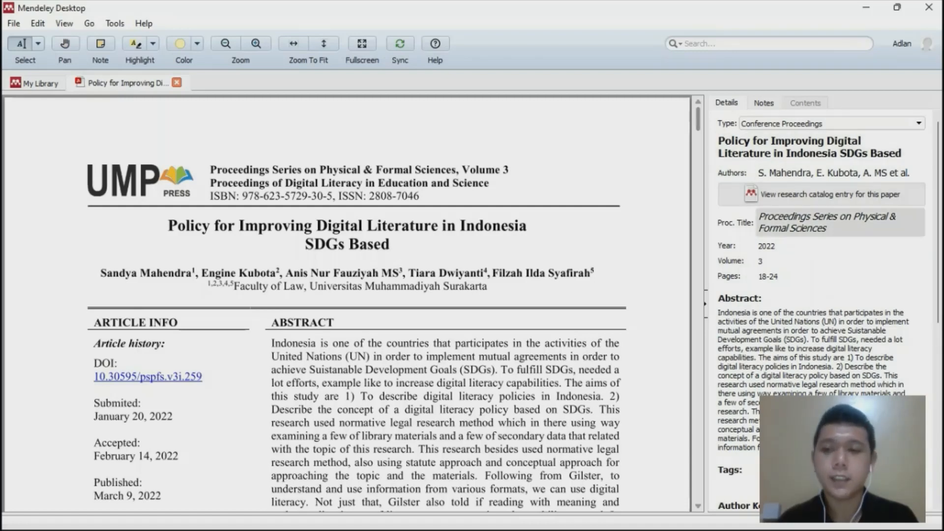
- Enter UMP Press as the conference paper's publisher and return to the beginning of its details
{"action": "scroll", "coordinate": [825, 310], "scroll_direction": "down", "scroll_amount": 8}
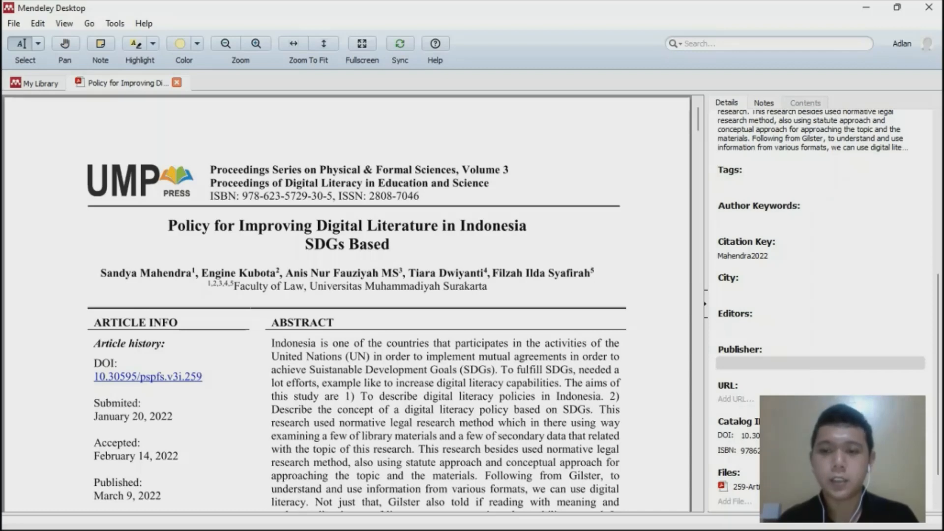
{"action": "left_click", "coordinate": [820, 364]}
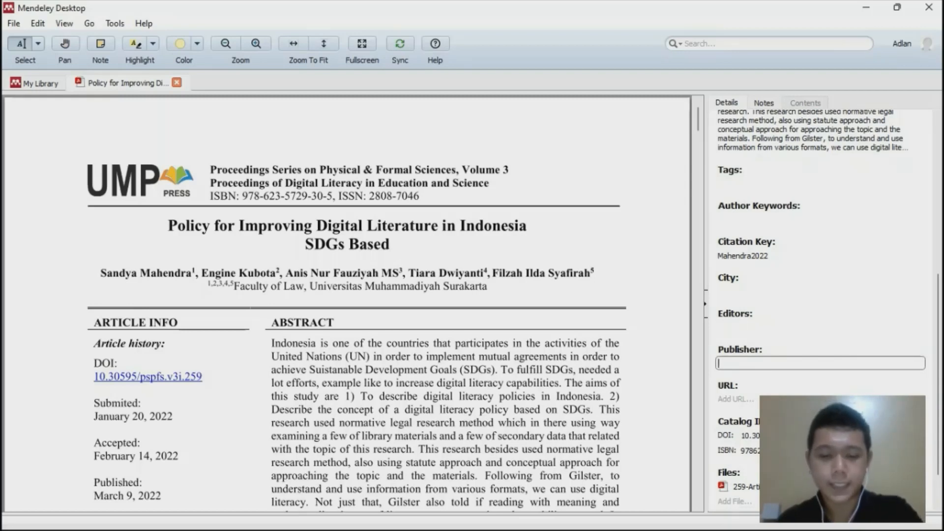
{"action": "type", "text": "UMP"}
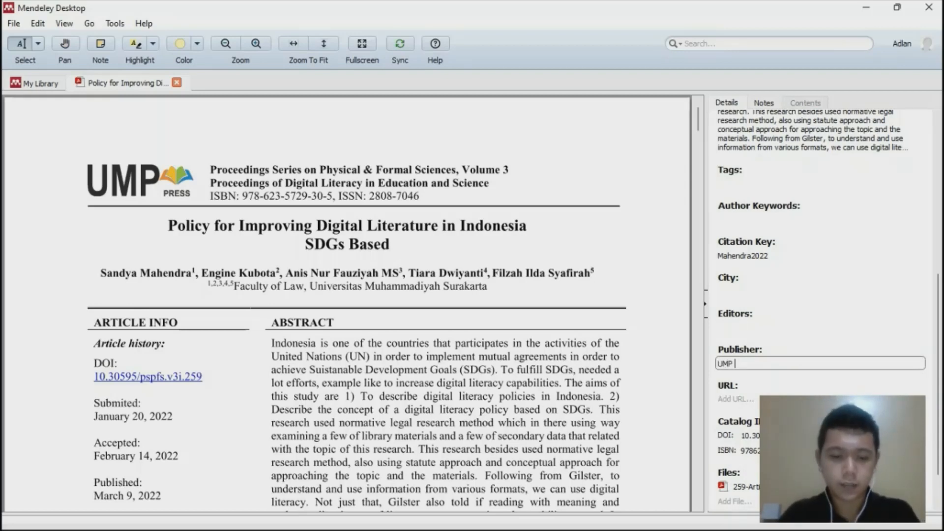
{"action": "type", "text": " Press"}
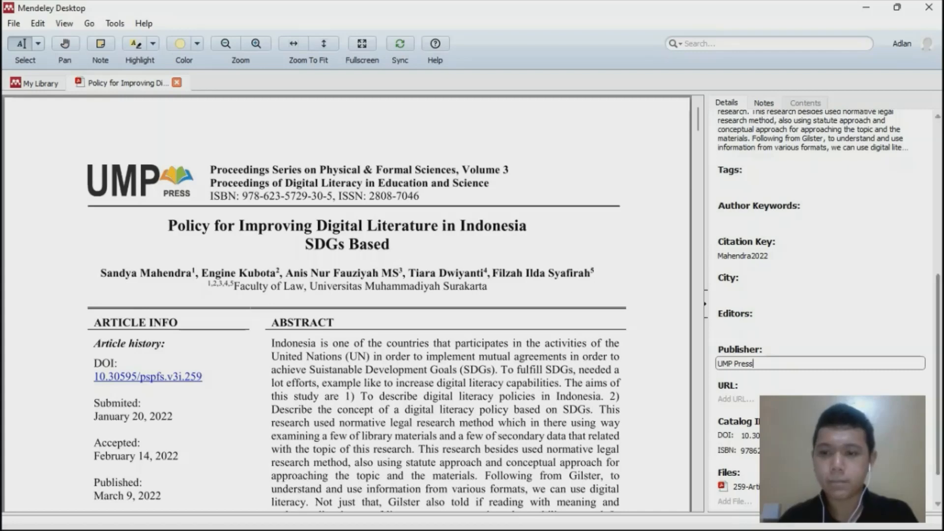
{"action": "key", "text": "Return"}
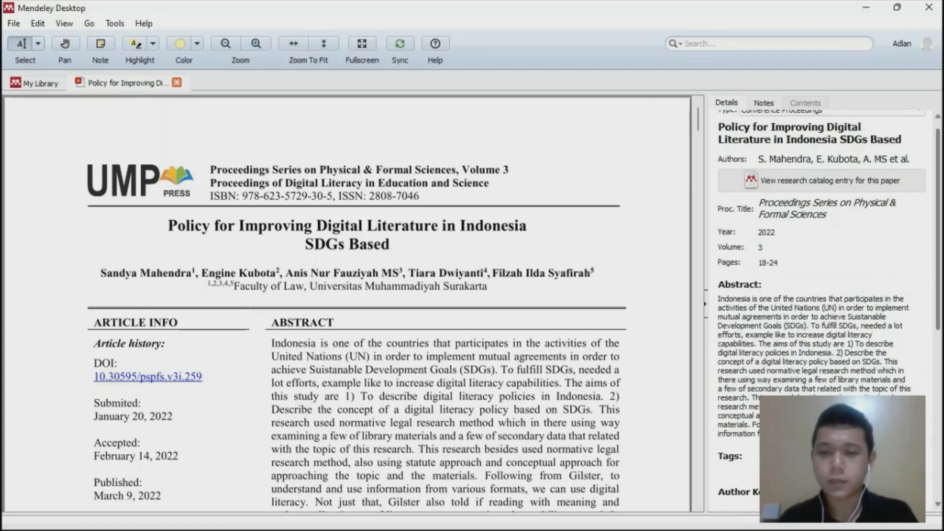
{"action": "left_click_drag", "start_coordinate": [938, 229], "coordinate": [938, 221]}
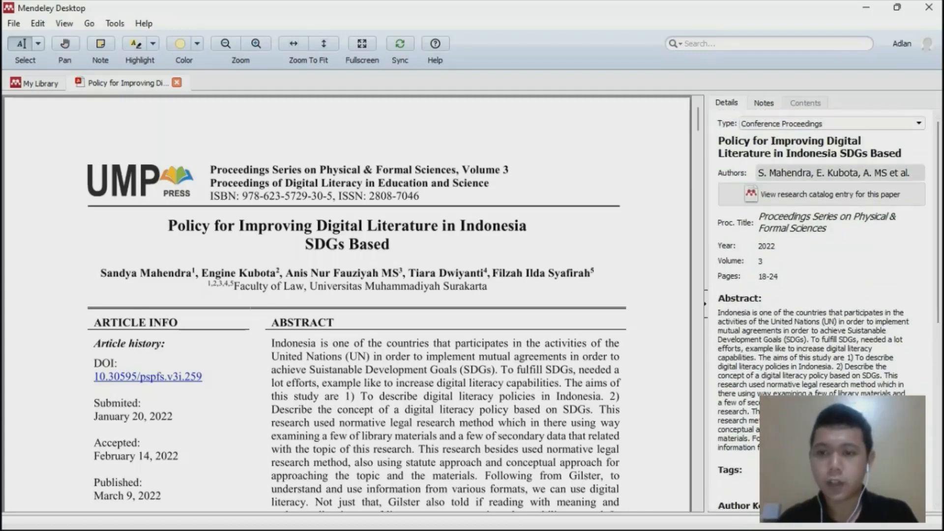
- Check the full author list of the SDGs policy paper against its first page and close the PDF
{"action": "left_click", "coordinate": [769, 173]}
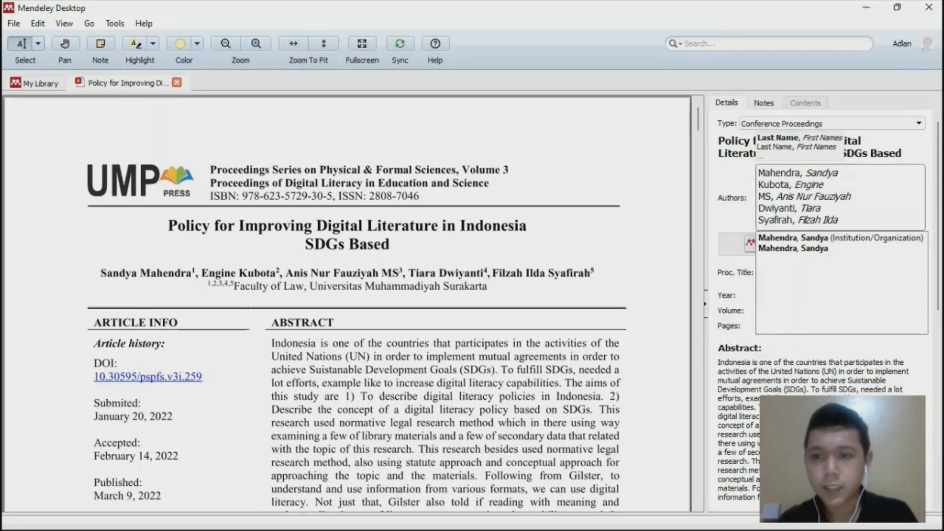
{"action": "left_click", "coordinate": [733, 174]}
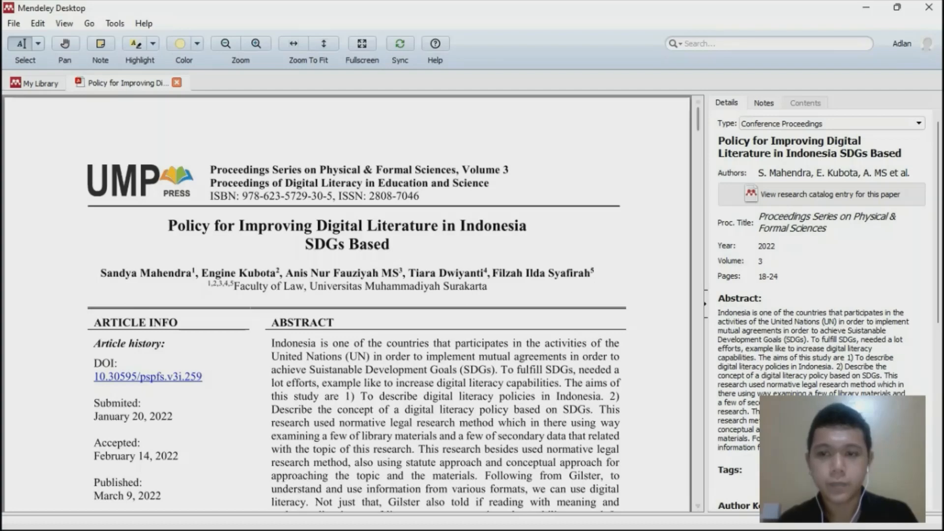
{"action": "mouse_move", "coordinate": [698, 120]}
{"action": "left_mouse_down"}
{"action": "mouse_move", "coordinate": [698, 488]}
{"action": "mouse_move", "coordinate": [698, 118]}
{"action": "left_mouse_up"}
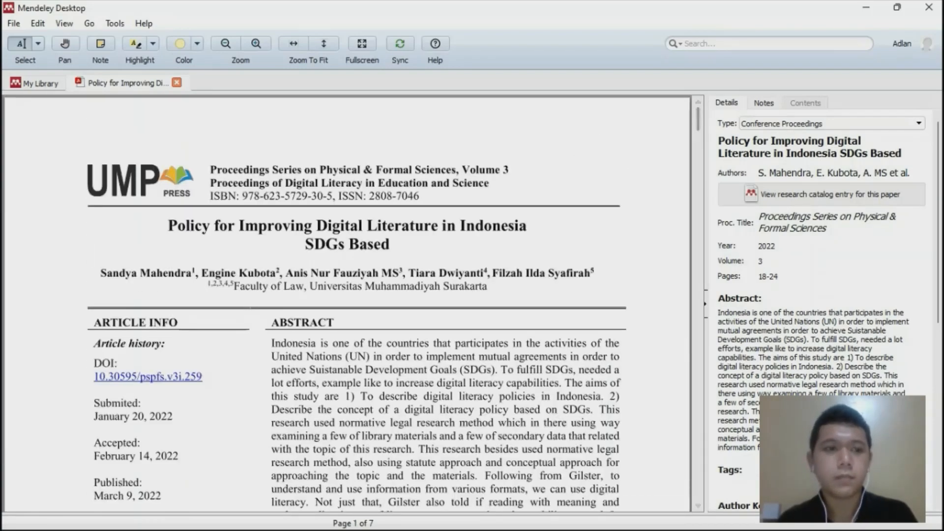
{"action": "left_click", "coordinate": [176, 83]}
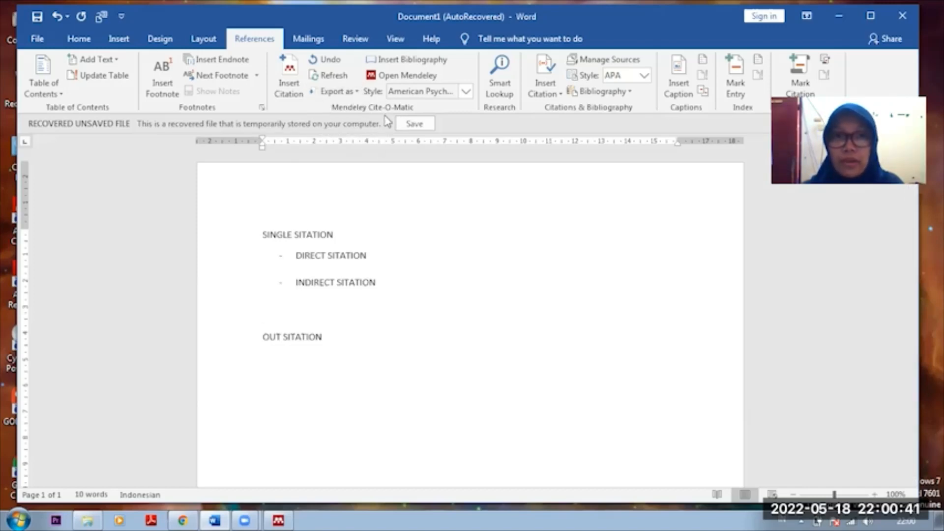
- In the Word document, add an empty line between the DIRECT SITATION and INDIRECT SITATION items
{"action": "left_click", "coordinate": [317, 267]}
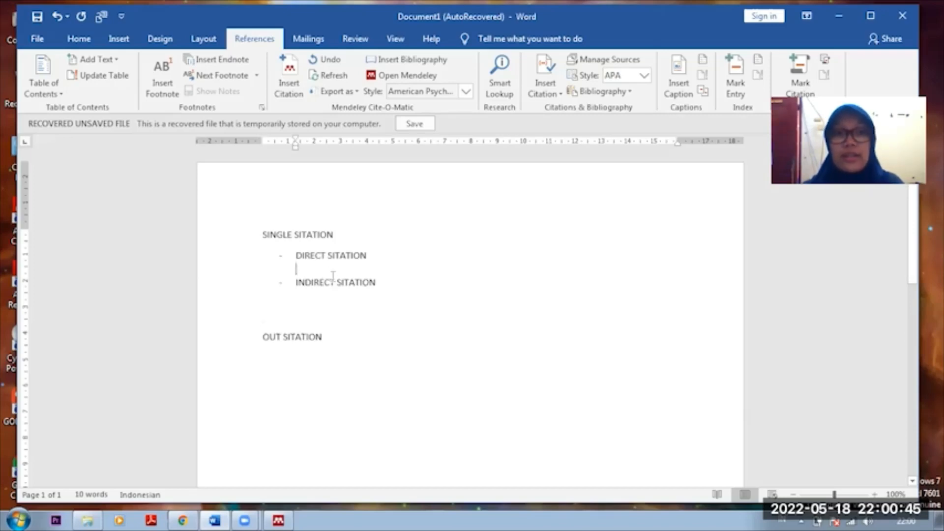
{"action": "key", "text": "Return"}
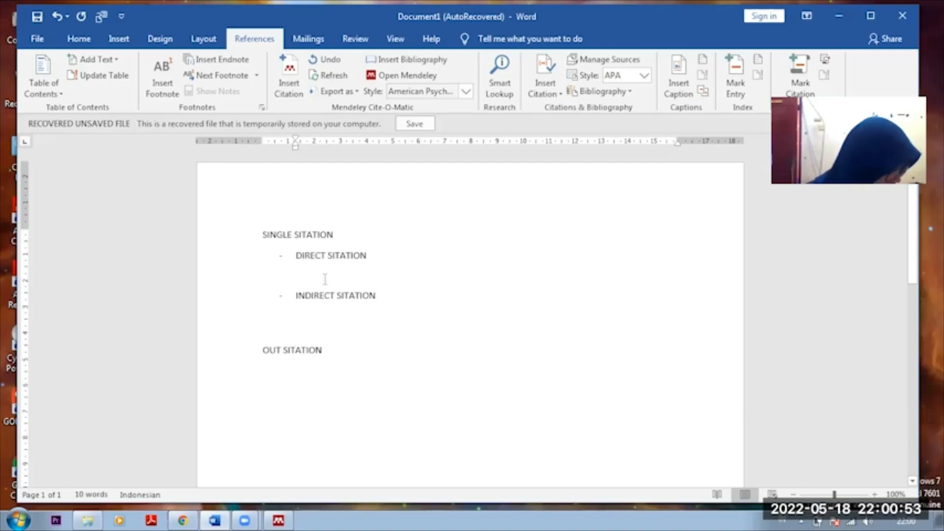
- Try copying the highlighted passage of "Literature for Children?" from Mendeley into Word under DIRECT SITATION, and undo the paste
{"action": "left_click", "coordinate": [278, 520]}
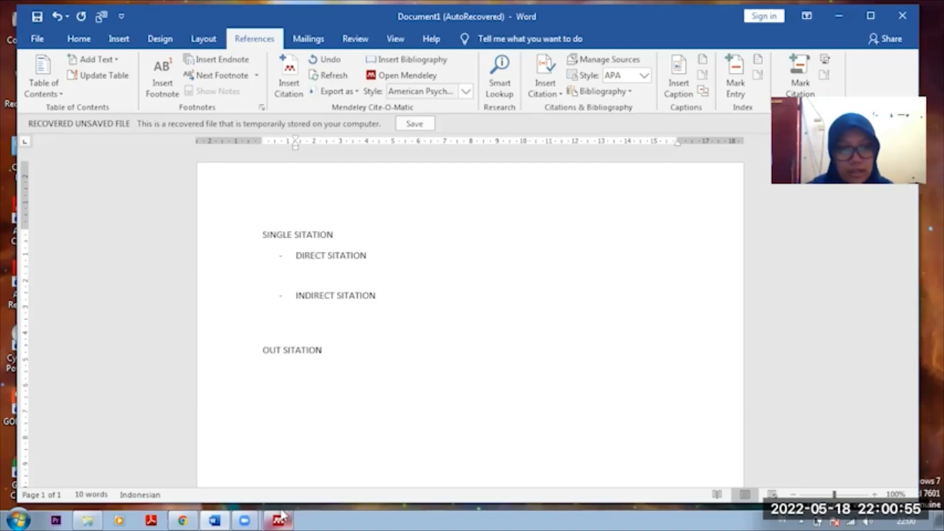
{"action": "scroll", "coordinate": [231, 354], "scroll_direction": "down", "scroll_amount": 3}
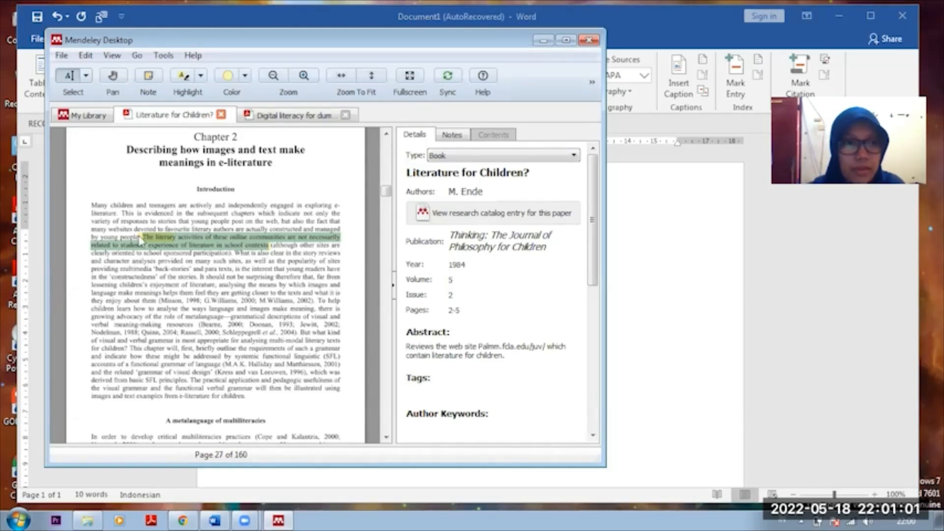
{"action": "left_click", "coordinate": [178, 178]}
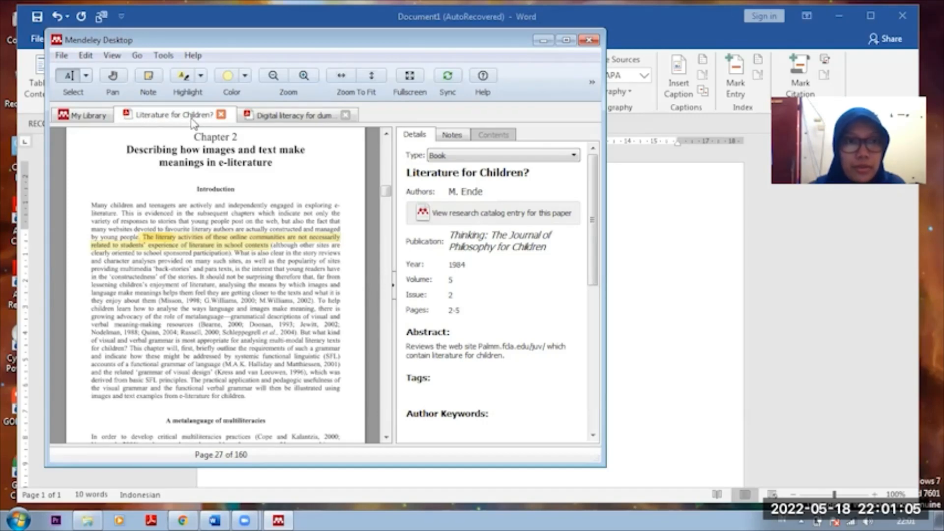
{"action": "left_click", "coordinate": [172, 248]}
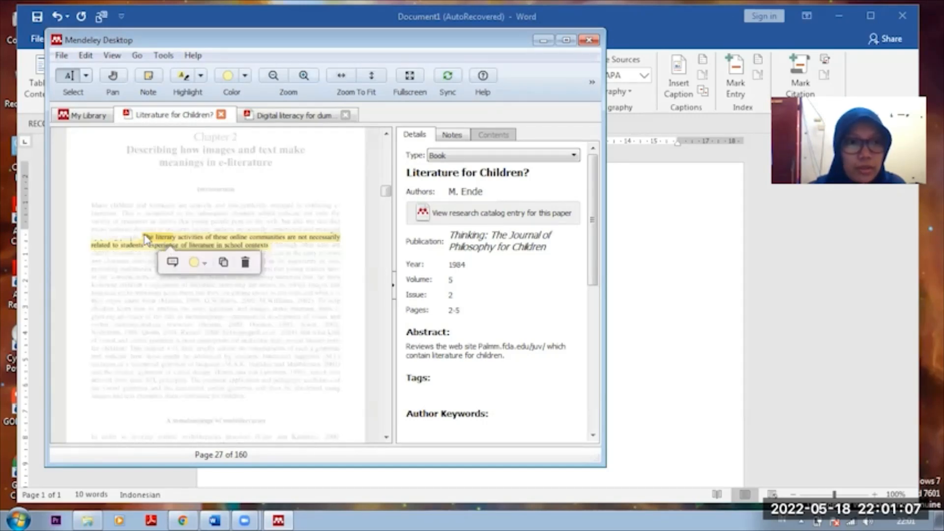
{"action": "left_click", "coordinate": [223, 263]}
{"action": "left_click", "coordinate": [671, 266]}
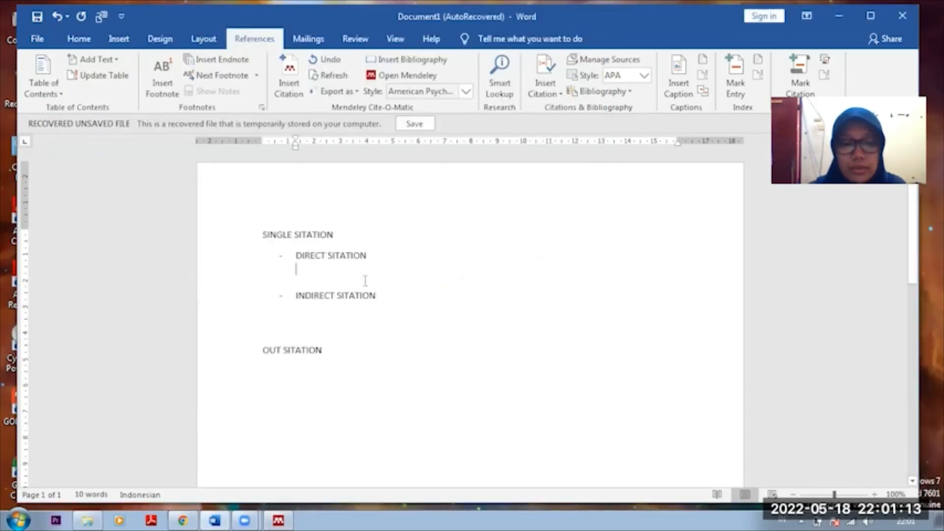
{"action": "key", "text": "ctrl+v"}
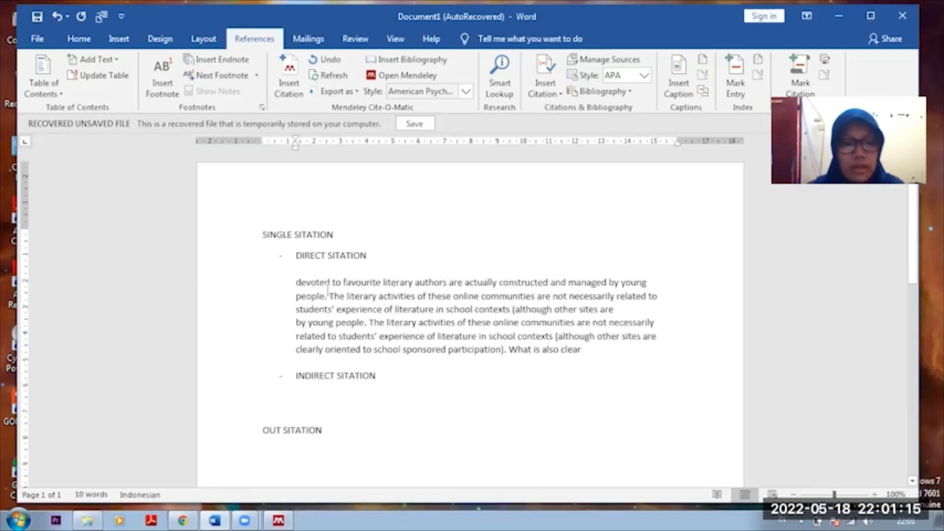
{"action": "key", "text": "ctrl+z"}
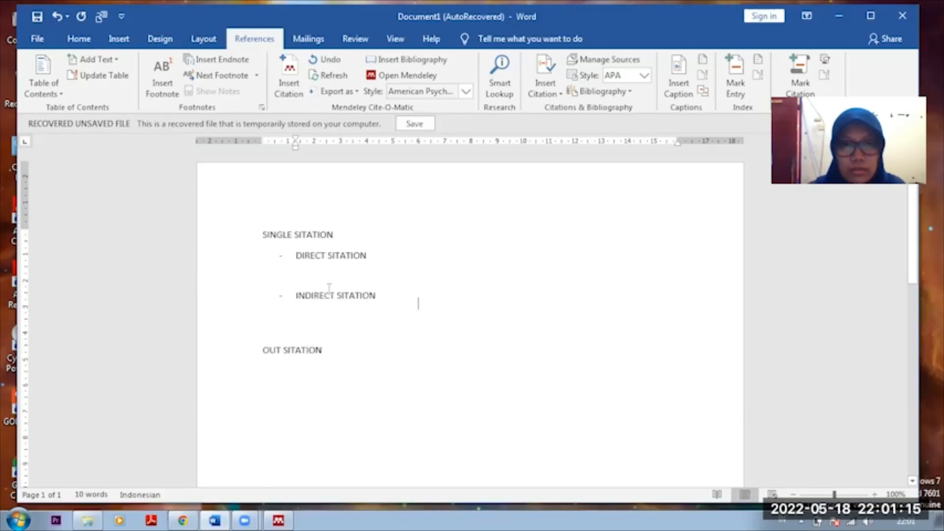
- Copy the sentence beginning "The literary activities of these online communities" from the Mendeley PDF and paste it under DIRECT SITATION in Word
{"action": "left_click", "coordinate": [278, 520]}
{"action": "left_click", "coordinate": [202, 248]}
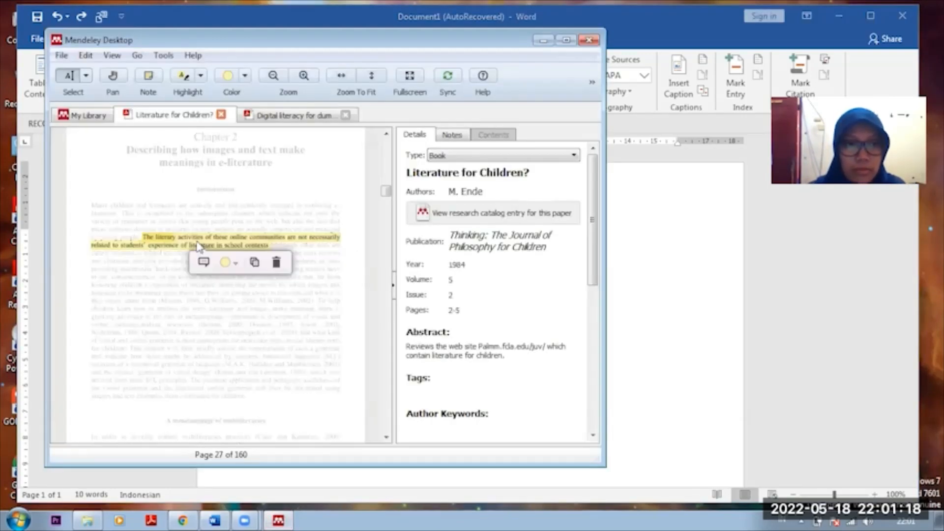
{"action": "left_click", "coordinate": [145, 239]}
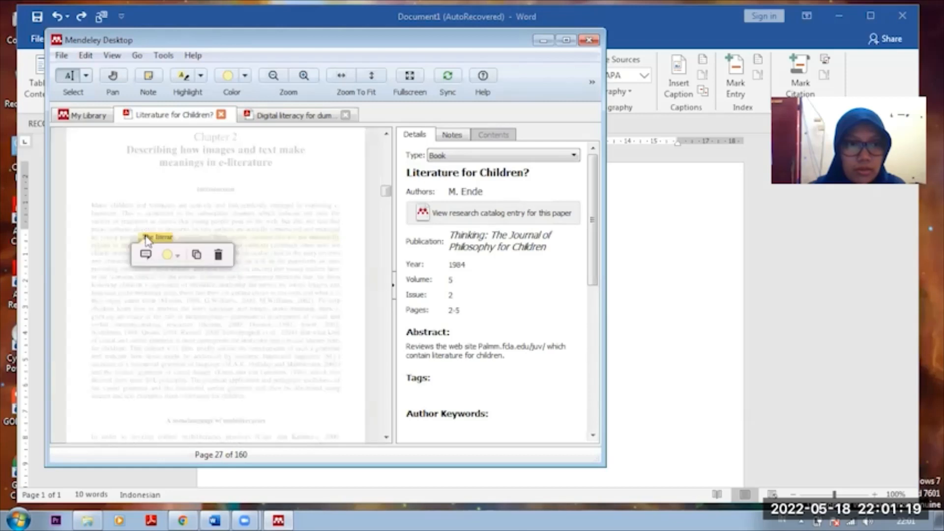
{"action": "left_click", "coordinate": [197, 255]}
{"action": "mouse_move", "coordinate": [297, 267]}
{"action": "left_mouse_down"}
{"action": "mouse_move", "coordinate": [269, 245]}
{"action": "mouse_move", "coordinate": [145, 241]}
{"action": "left_mouse_up"}
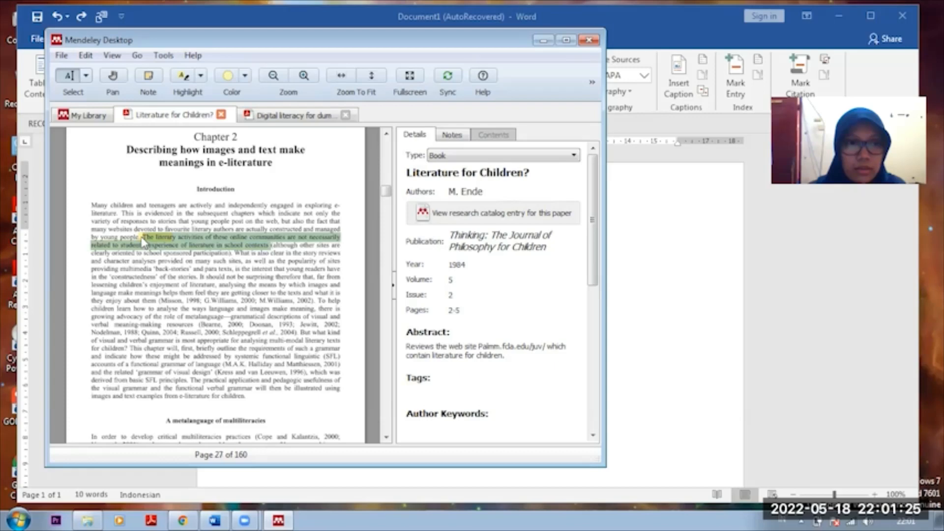
{"action": "left_click", "coordinate": [266, 268]}
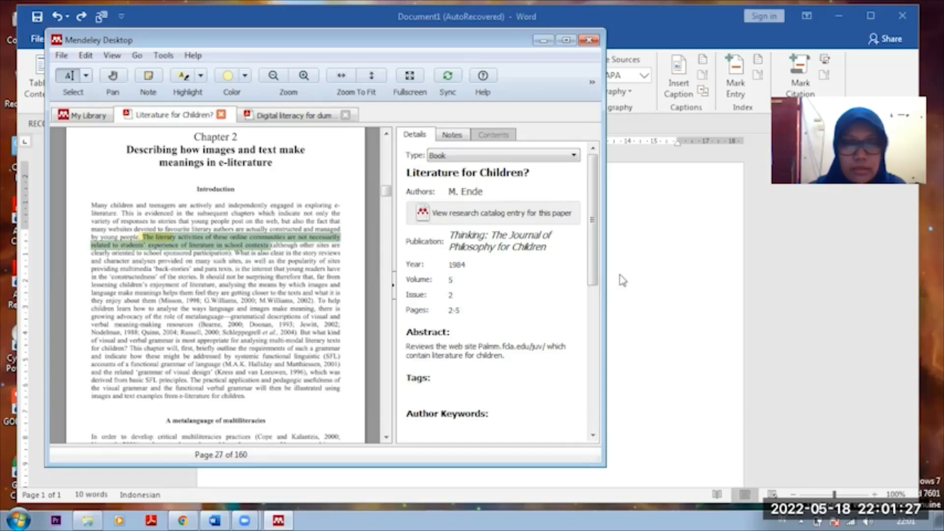
{"action": "left_click", "coordinate": [618, 274]}
{"action": "key", "text": "ctrl+v"}
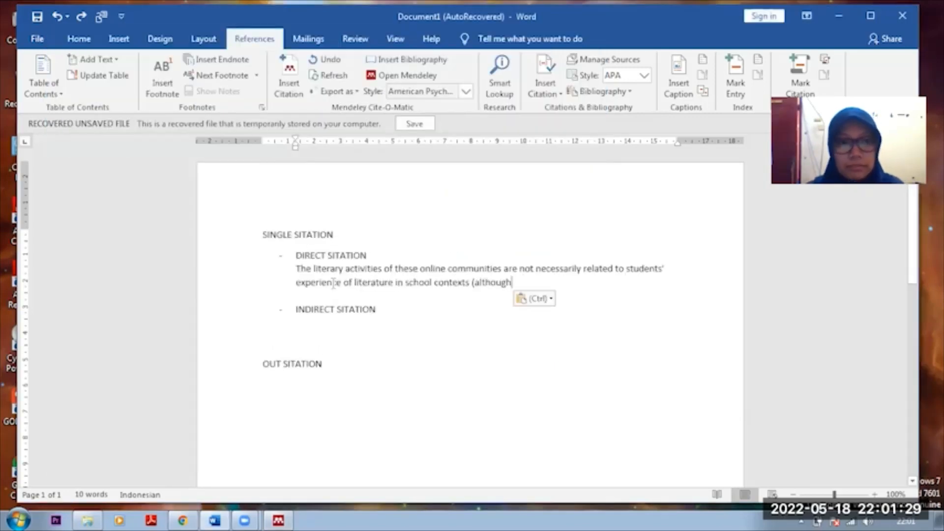
- Remove the trailing "(although" from the pasted sentence and end it with a period after "contexts"
{"action": "key", "text": "BackSpace"}
{"action": "key", "text": "BackSpace"}
{"action": "key", "text": "BackSpace"}
{"action": "key", "text": "BackSpace"}
{"action": "key", "text": "BackSpace"}
{"action": "key", "text": "BackSpace"}
{"action": "key", "text": "BackSpace"}
{"action": "key", "text": "BackSpace"}
{"action": "key", "text": "BackSpace"}
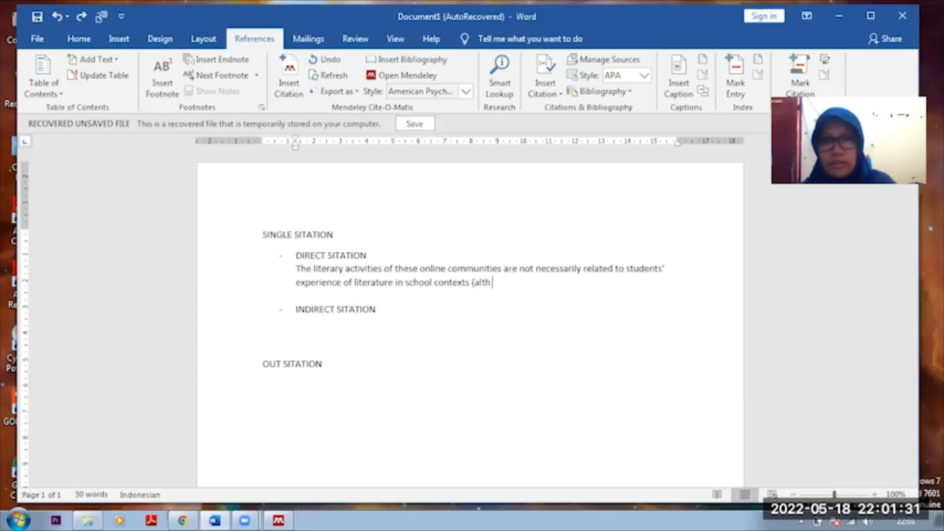
{"action": "key", "text": "BackSpace"}
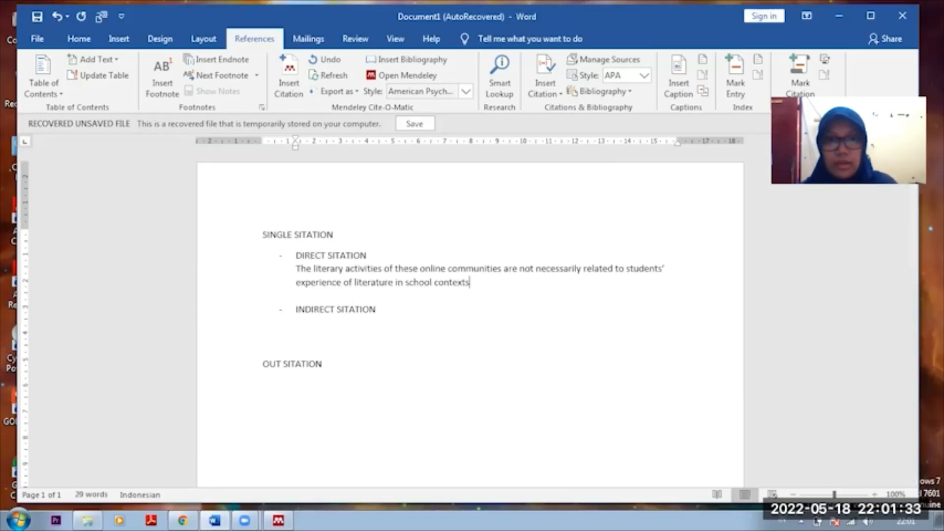
{"action": "type", "text": "."}
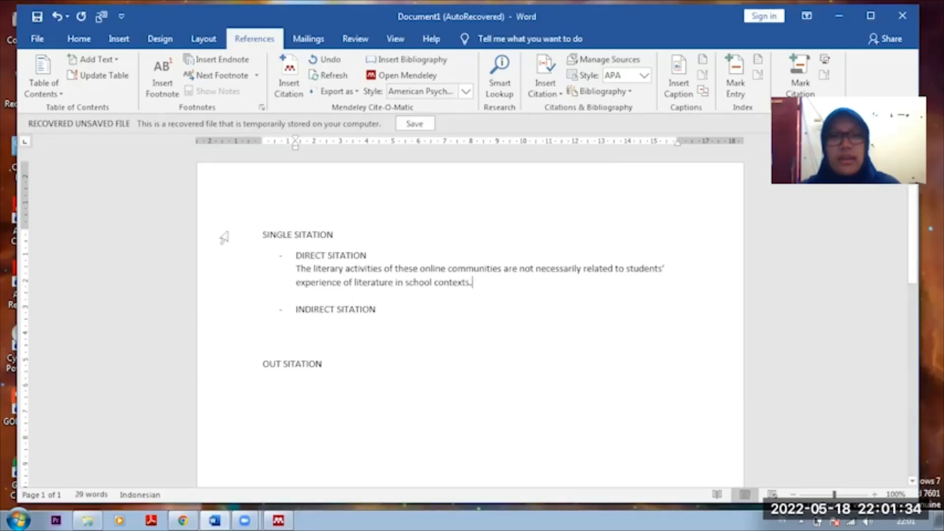
- Enclose the pasted sentence under DIRECT SITATION in double quotation marks
{"action": "left_click", "coordinate": [295, 268]}
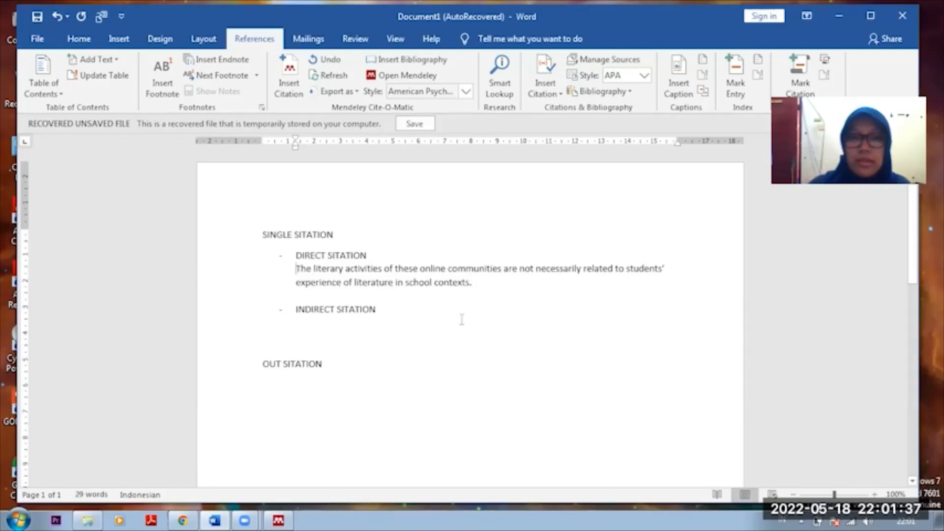
{"action": "type", "text": "\""}
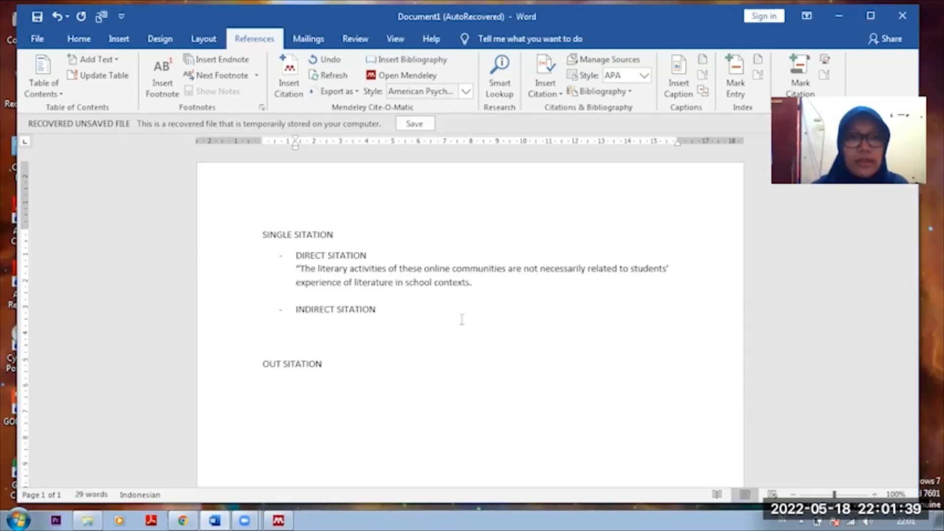
{"action": "left_click", "coordinate": [483, 278]}
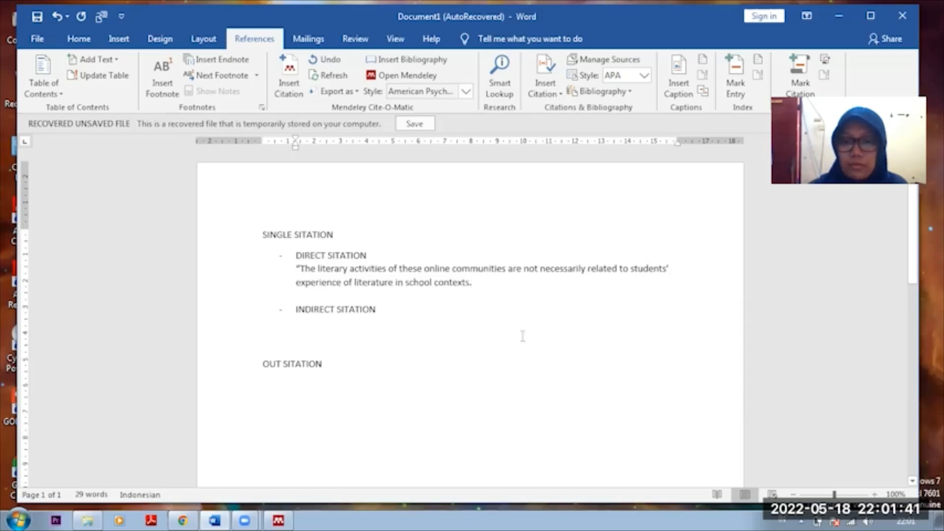
{"action": "type", "text": "\""}
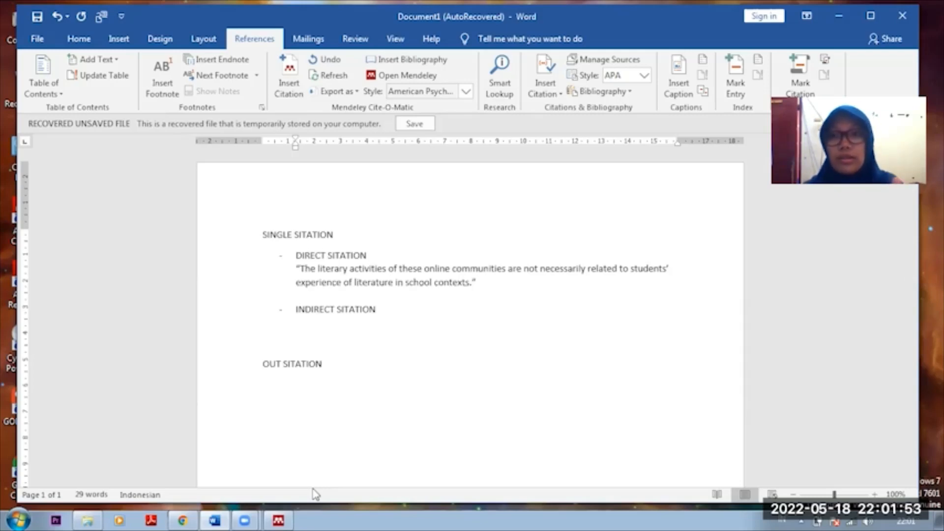
- In Mendeley, check the author and title in the details of the "Literature for Children?" entry
{"action": "left_click", "coordinate": [283, 516]}
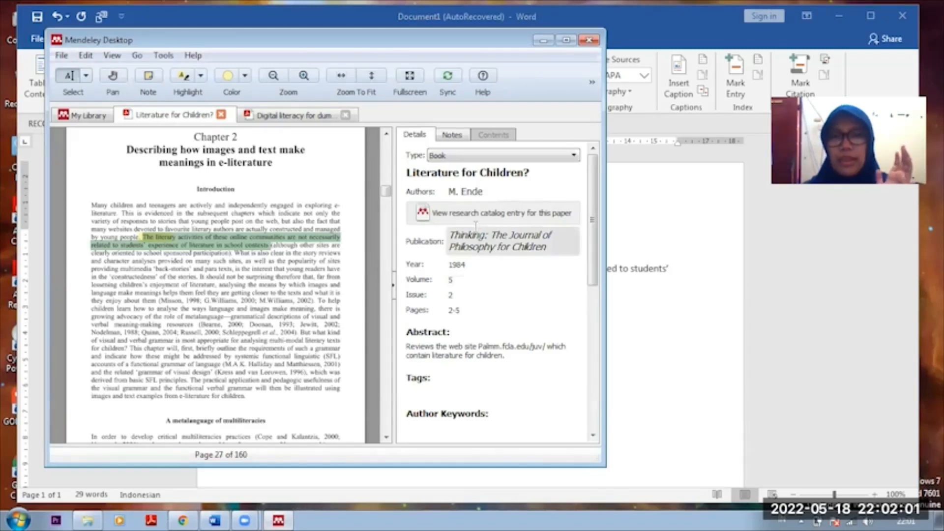
{"action": "left_click", "coordinate": [489, 193]}
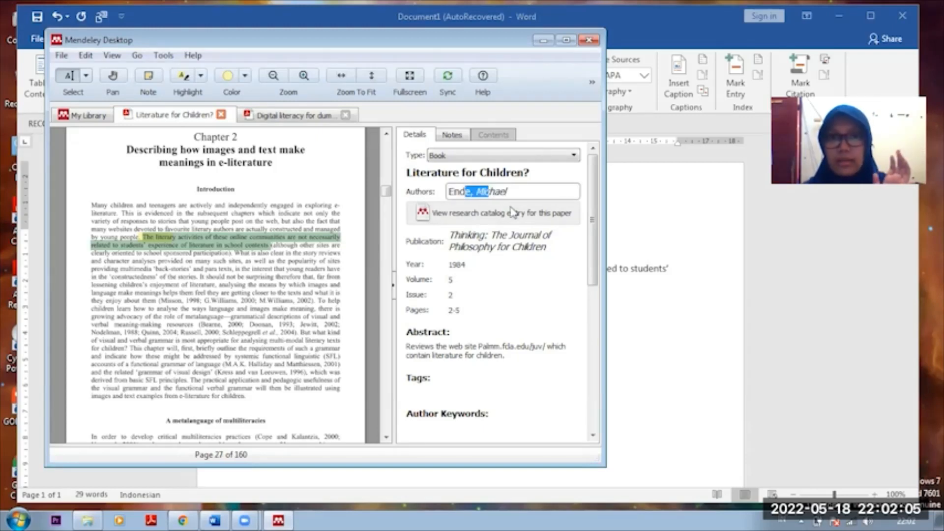
{"action": "left_click", "coordinate": [420, 172]}
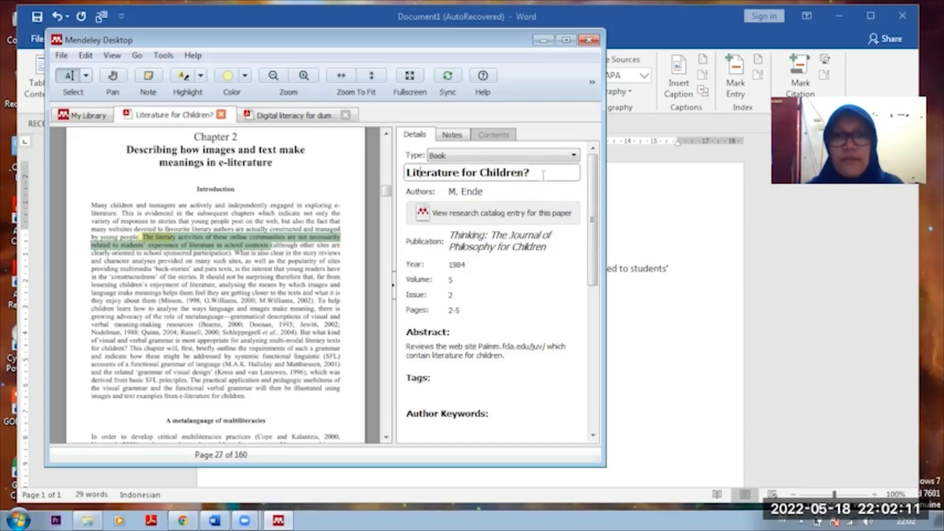
{"action": "key", "text": "alt+Tab"}
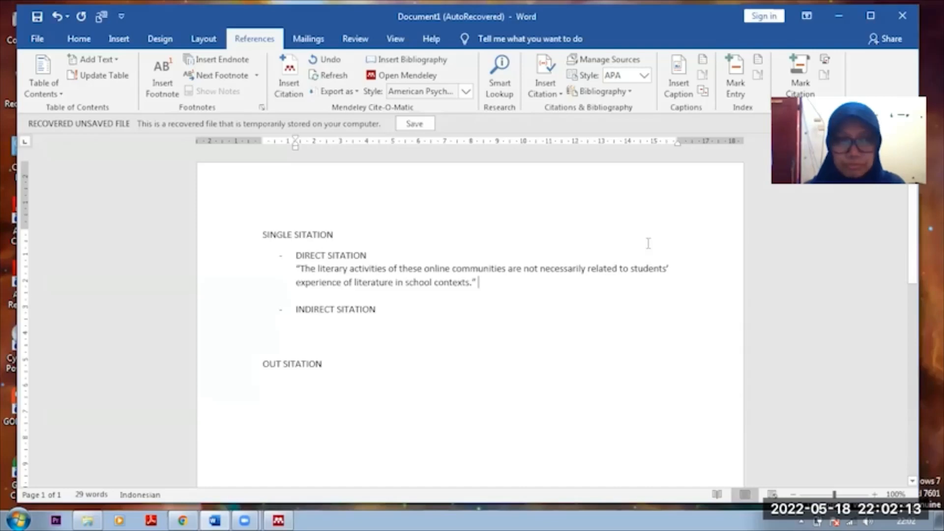
{"action": "left_click", "coordinate": [289, 73]}
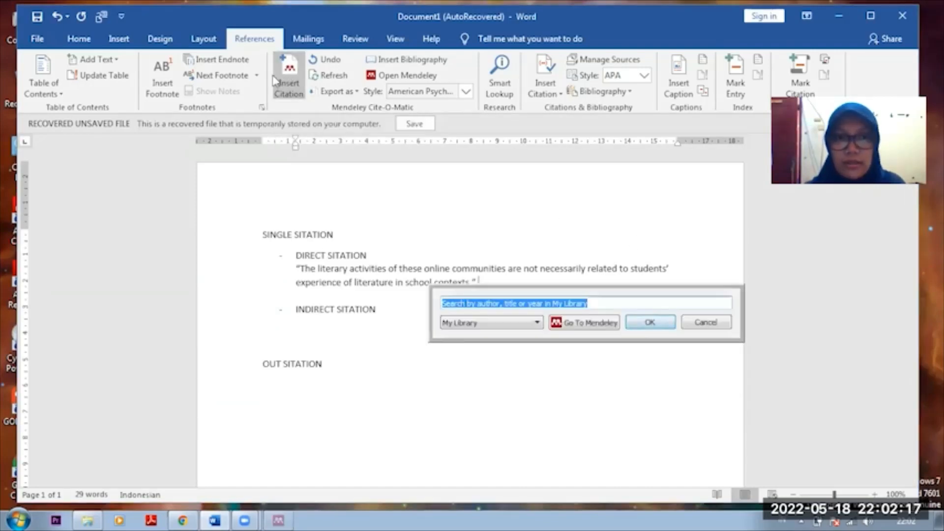
{"action": "left_click", "coordinate": [469, 303]}
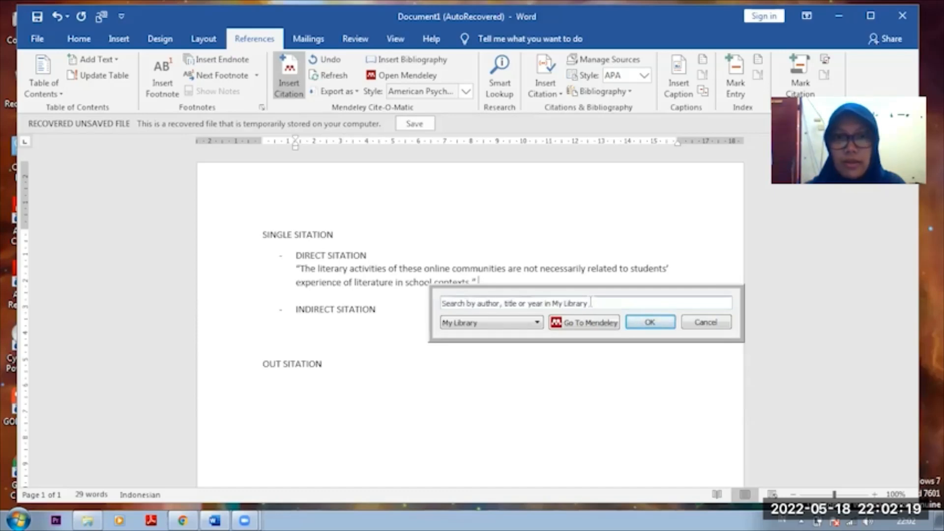
{"action": "left_click_drag", "start_coordinate": [497, 304], "coordinate": [418, 311]}
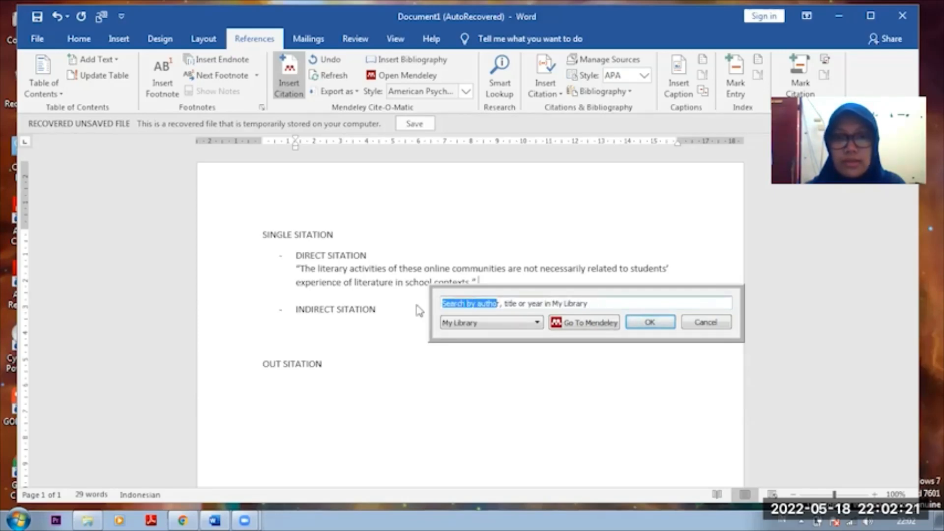
{"action": "type", "text": "ENDE"}
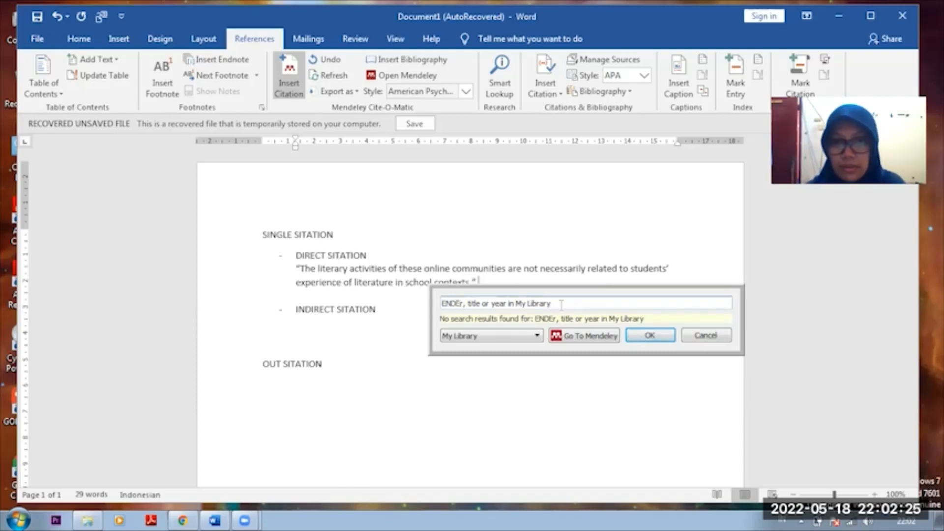
{"action": "key", "text": "ctrl+a"}
{"action": "key", "text": "BackSpace"}
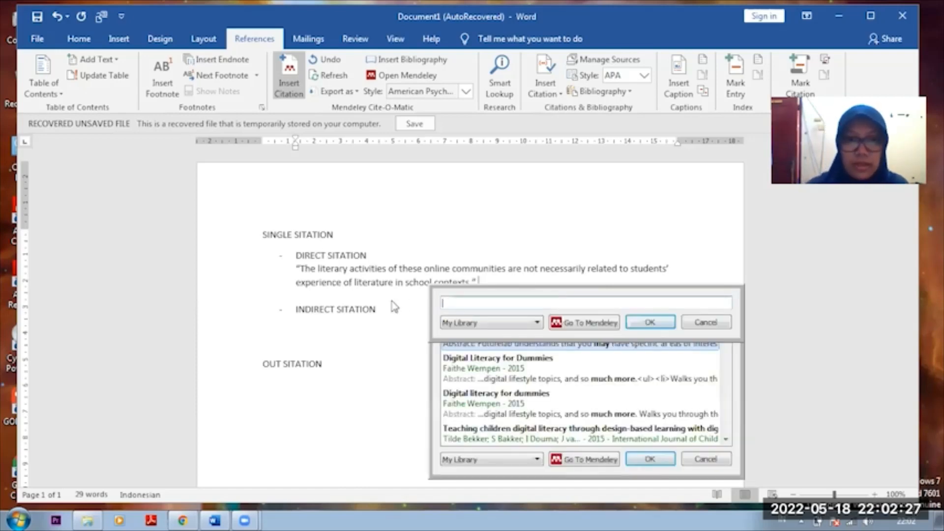
{"action": "type", "text": "ENDE"}
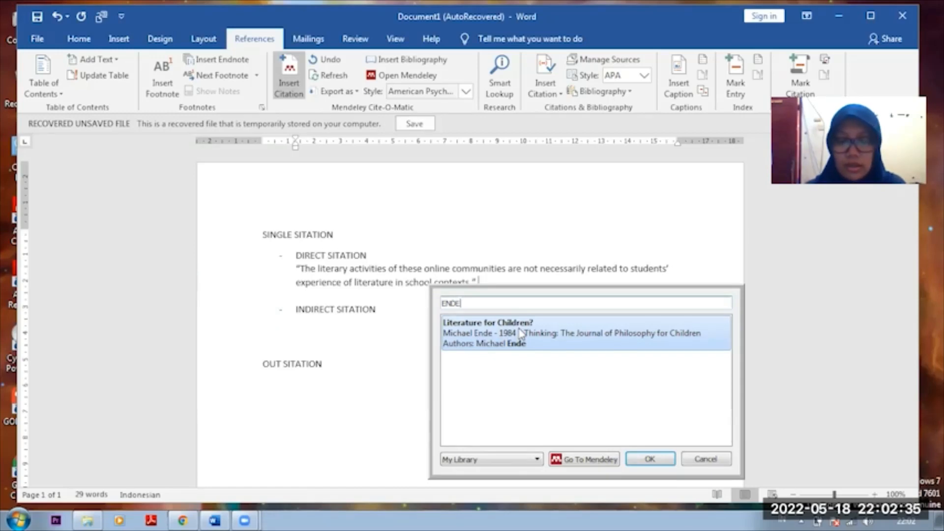
{"action": "double_click", "coordinate": [554, 332]}
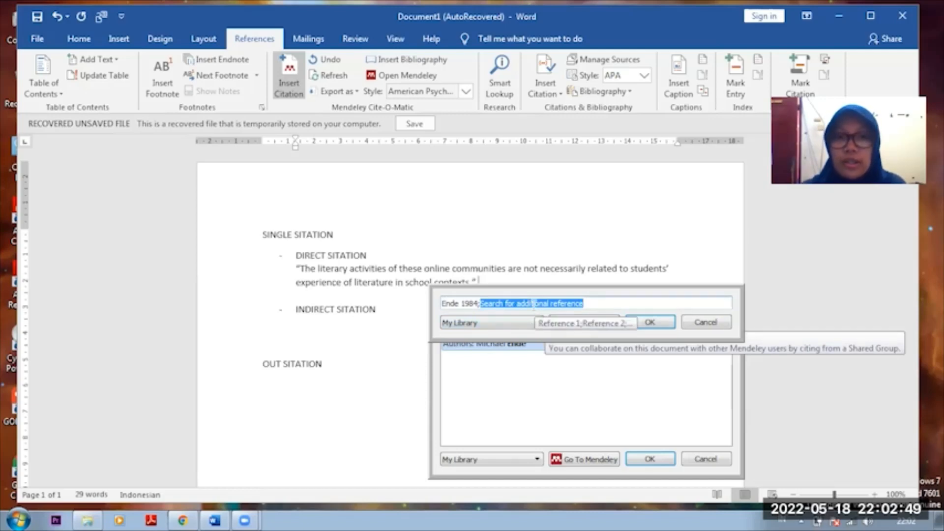
{"action": "left_click", "coordinate": [467, 303]}
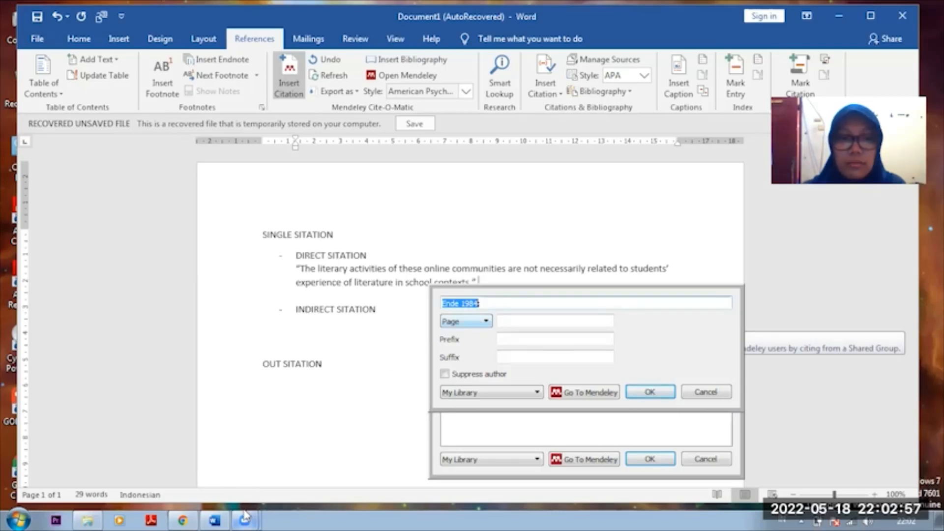
{"action": "mouse_move", "coordinate": [244, 516]}
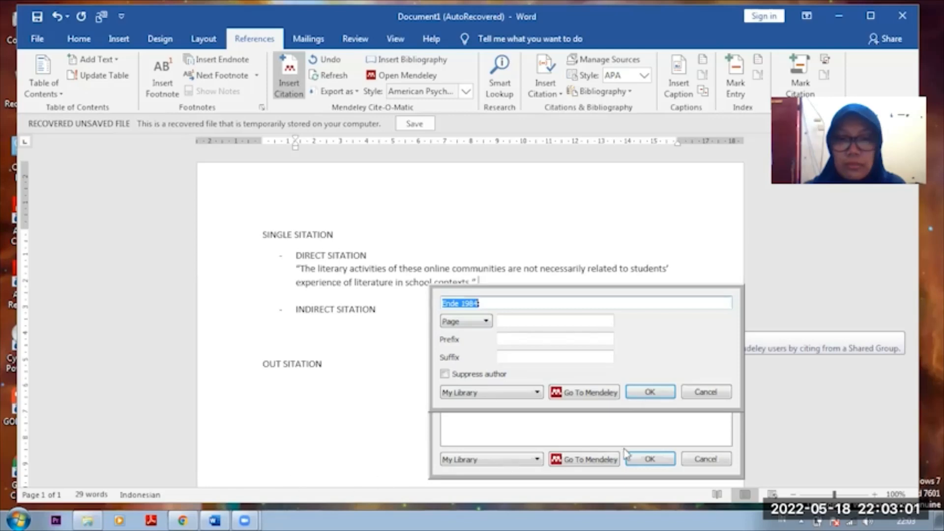
- Switch to Mendeley and look up the printed page number of the highlighted sentence in the "Literature for Children?" PDF
{"action": "left_click", "coordinate": [578, 400]}
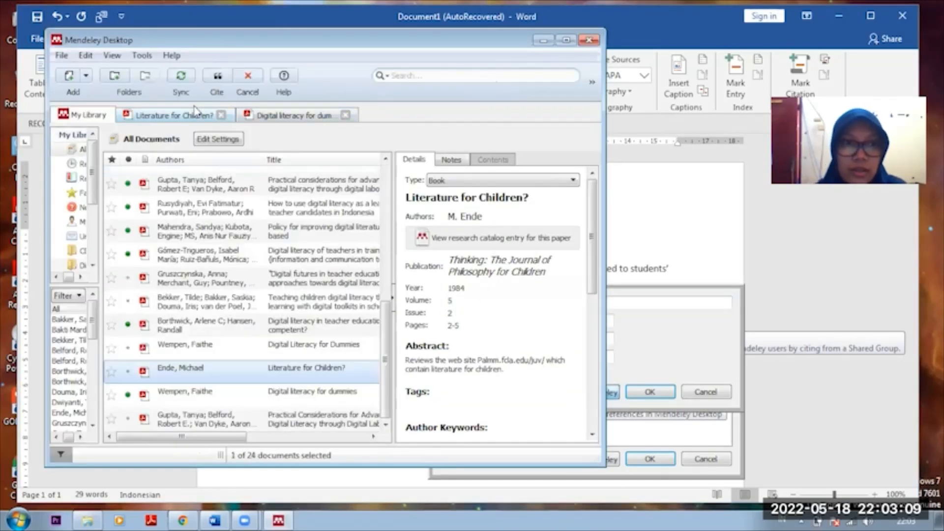
{"action": "left_click", "coordinate": [179, 117]}
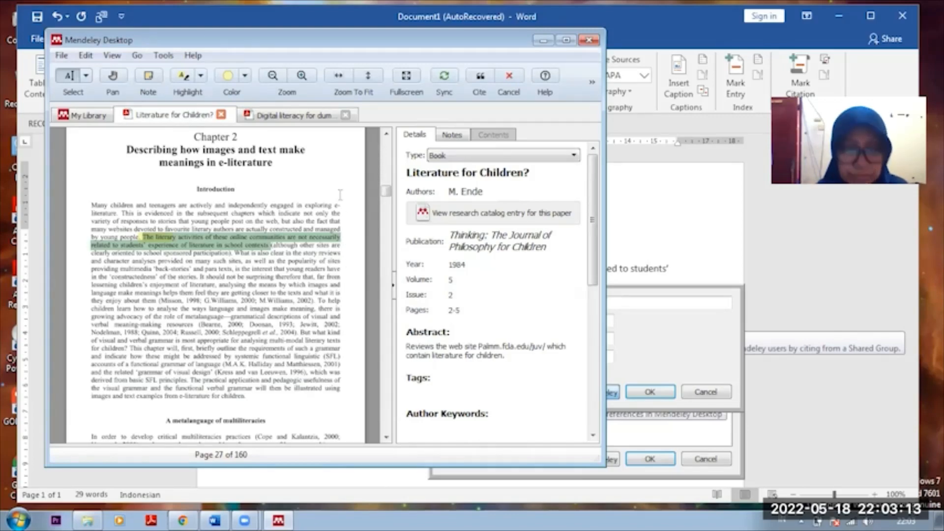
{"action": "scroll", "coordinate": [339, 195], "scroll_direction": "down", "scroll_amount": 6}
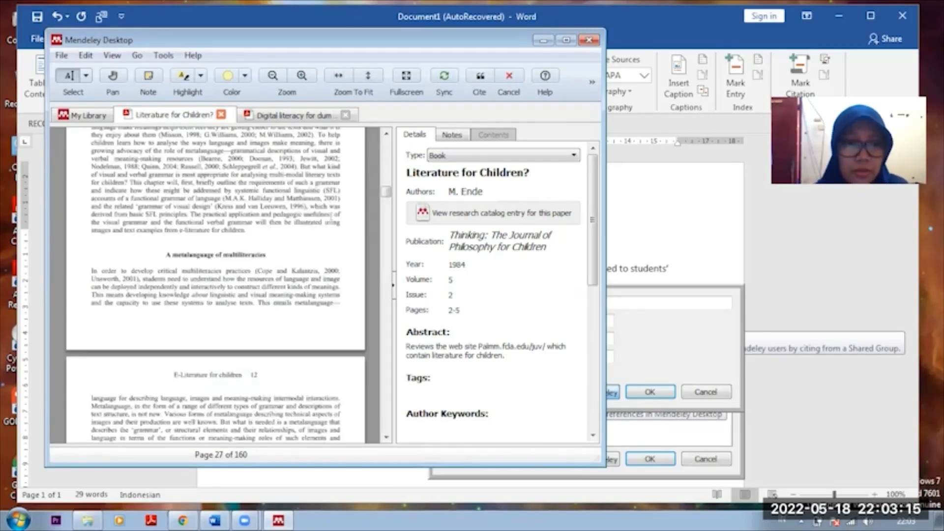
{"action": "scroll", "coordinate": [290, 305], "scroll_direction": "up", "scroll_amount": 4}
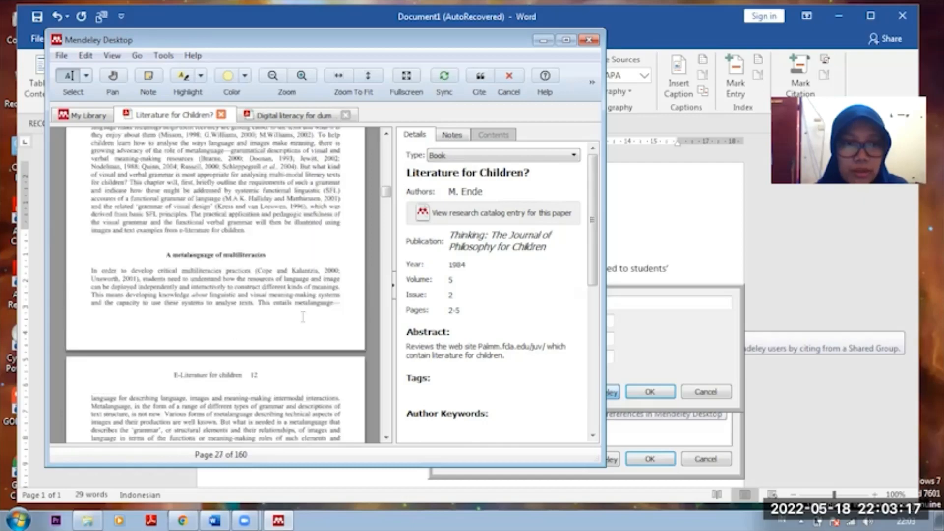
{"action": "scroll", "coordinate": [303, 315], "scroll_direction": "up", "scroll_amount": 3}
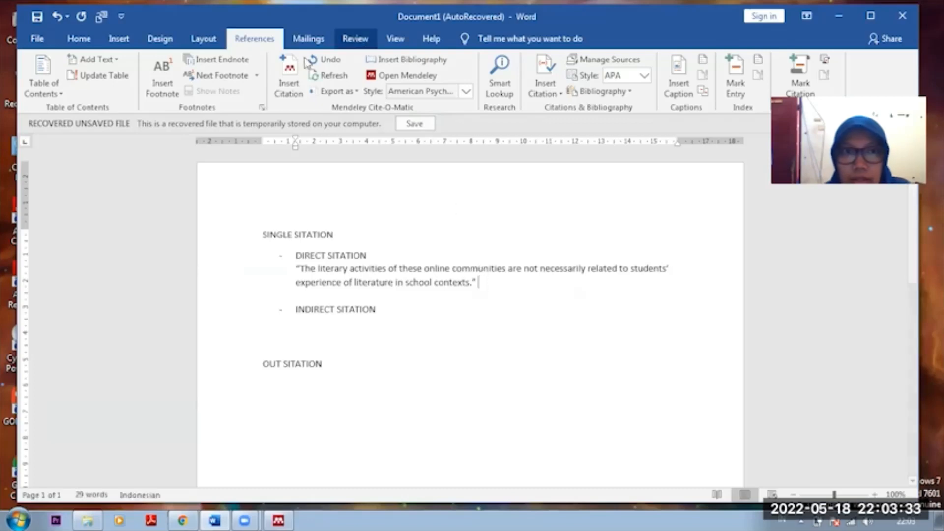
- Insert a Mendeley citation of "Literature for Children?" with page 11 after the quoted sentence under DIRECT SITATION
{"action": "left_click", "coordinate": [289, 78]}
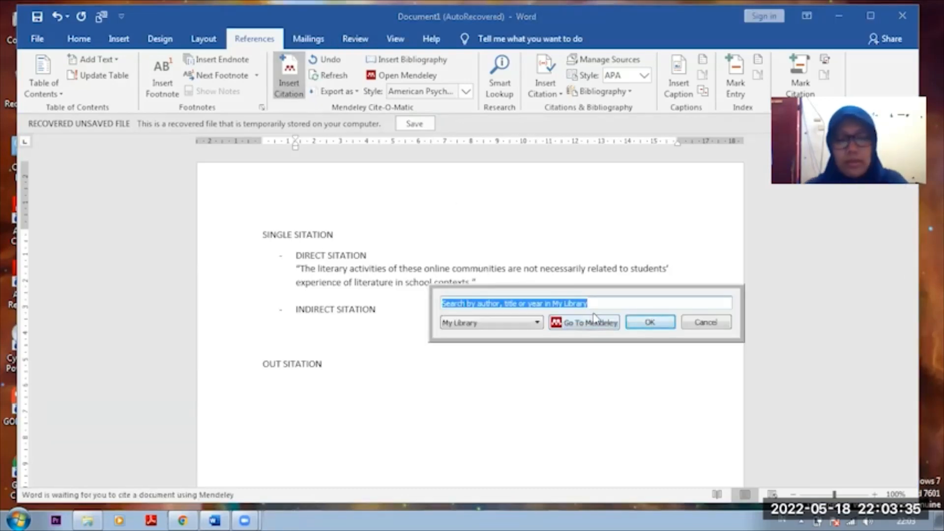
{"action": "type", "text": "ende"}
{"action": "left_click", "coordinate": [592, 320]}
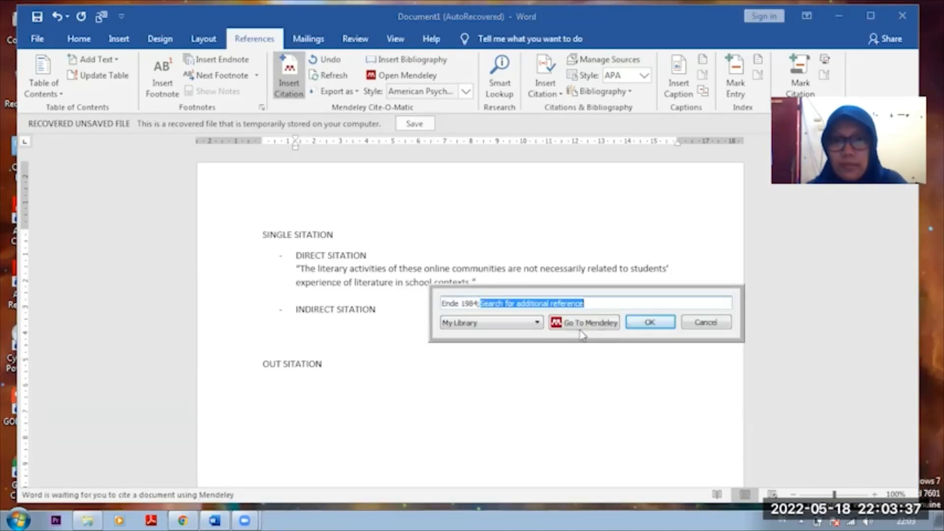
{"action": "left_click", "coordinate": [460, 303]}
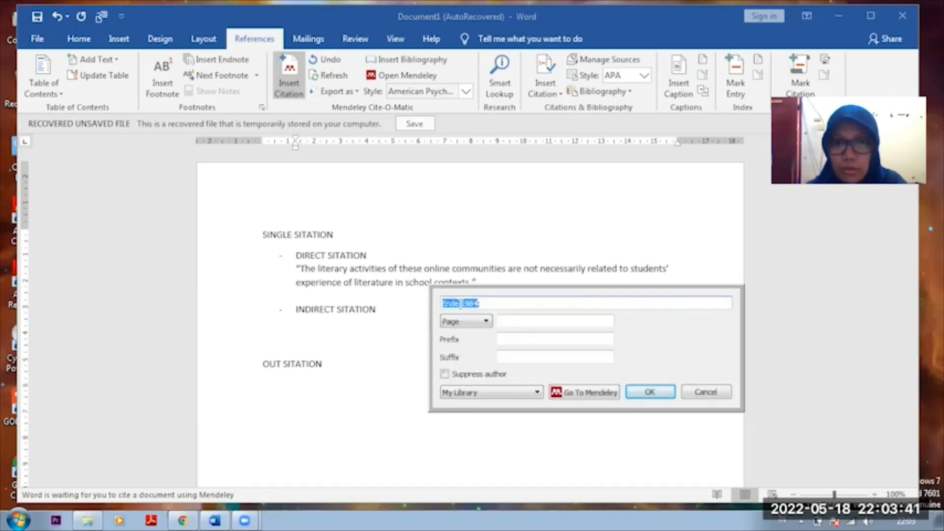
{"action": "left_click", "coordinate": [516, 324]}
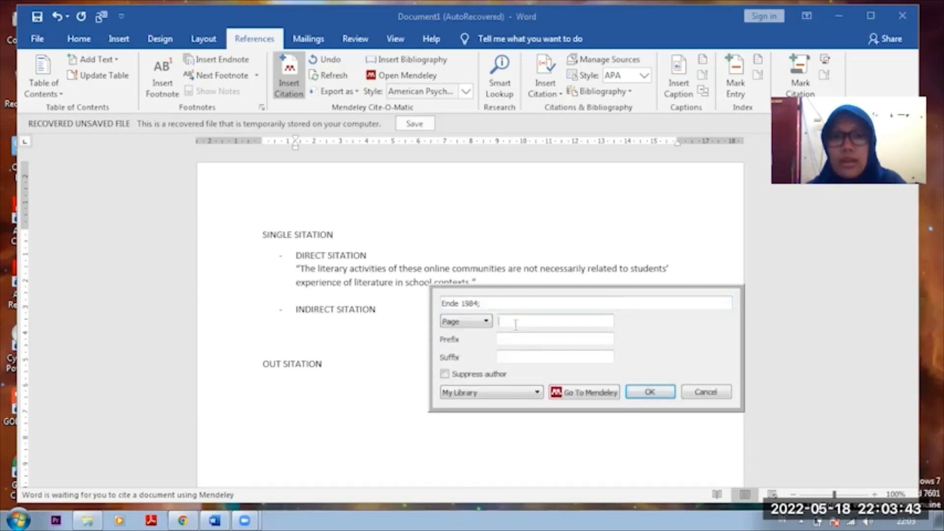
{"action": "type", "text": "11"}
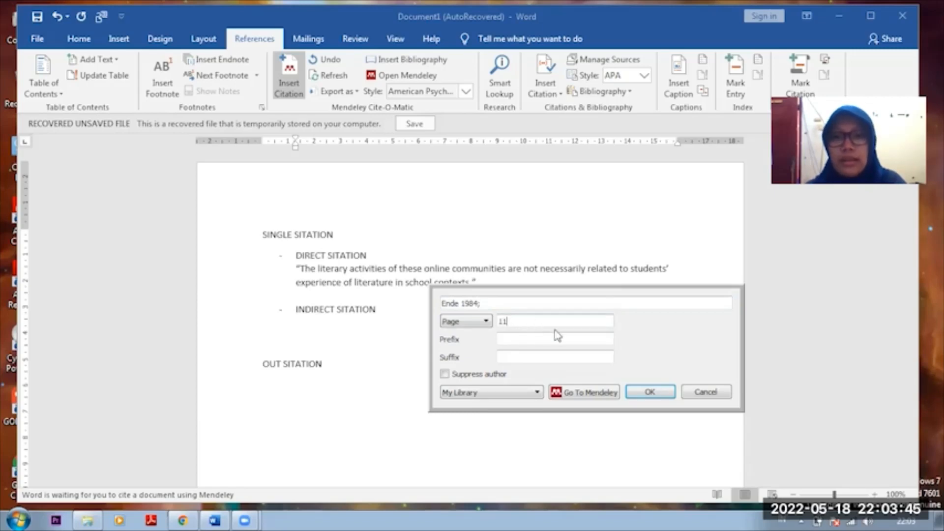
{"action": "left_click", "coordinate": [661, 393]}
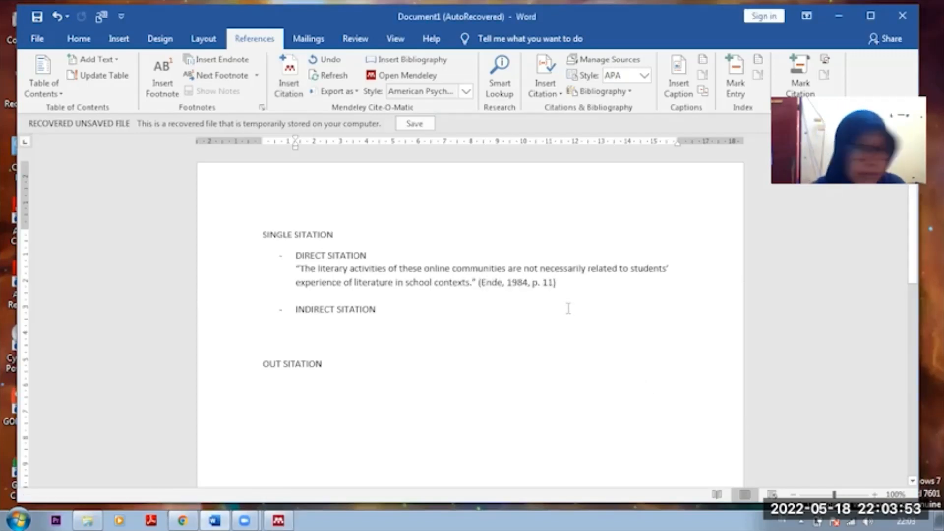
{"action": "left_click", "coordinate": [543, 283]}
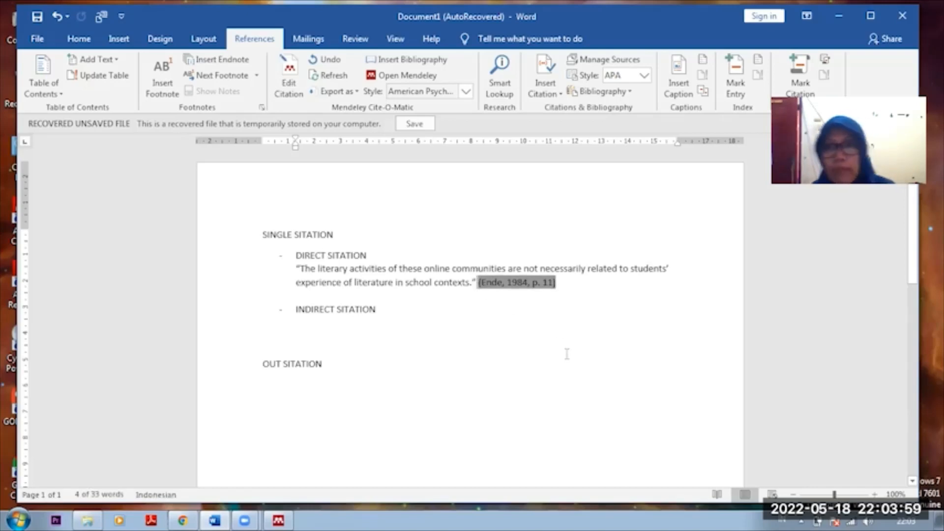
{"action": "left_click", "coordinate": [565, 285]}
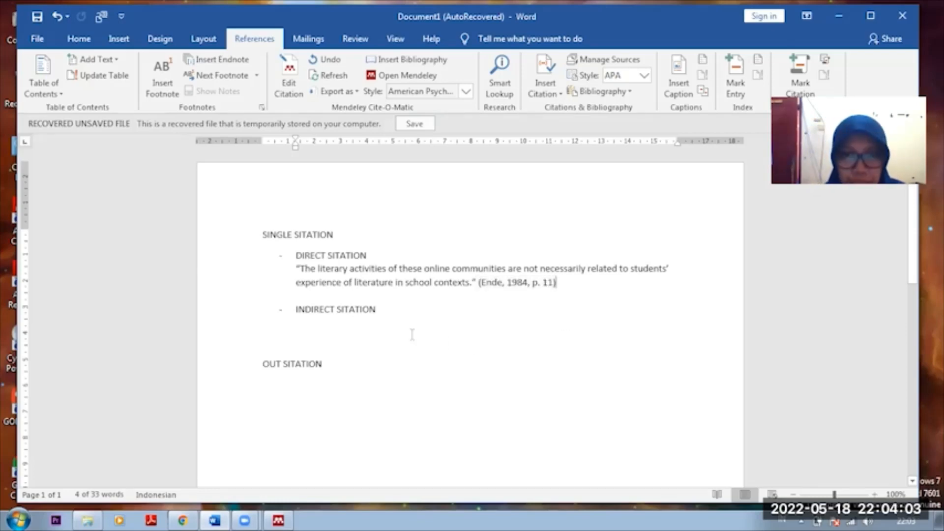
- Write "These online groups' literary activities are not always connected to students' experiences with literature in the classroom." under INDIRECT SITATION
{"action": "left_click", "coordinate": [361, 327]}
{"action": "scroll", "coordinate": [417, 314], "scroll_direction": "down", "scroll_amount": 2}
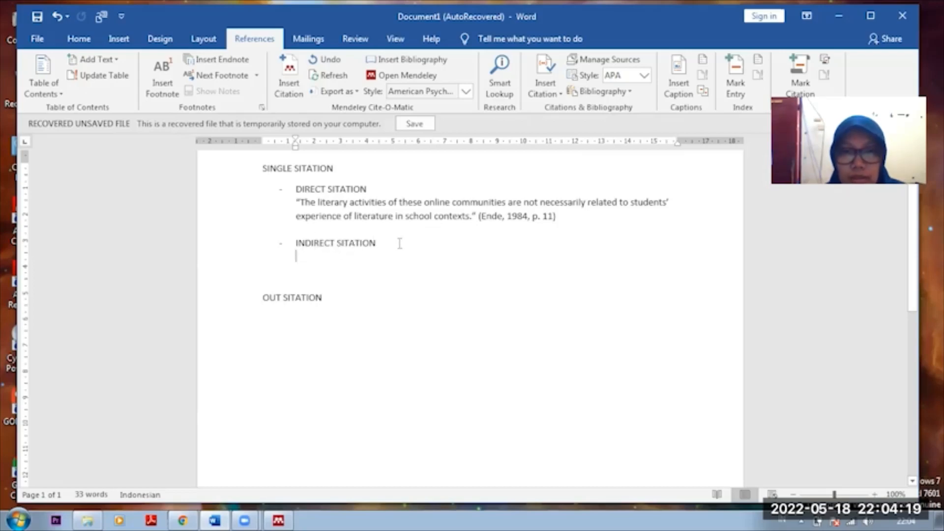
{"action": "left_click", "coordinate": [301, 88]}
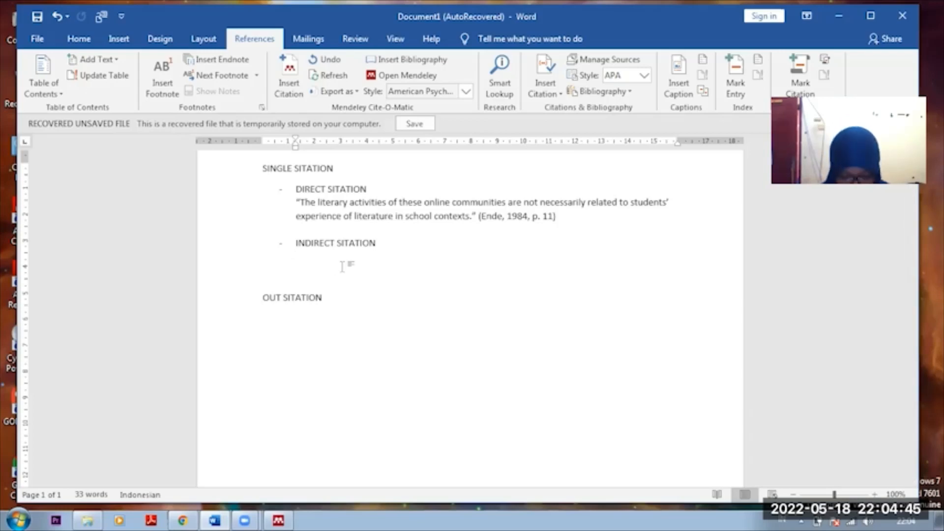
{"action": "type", "text": "Ac"}
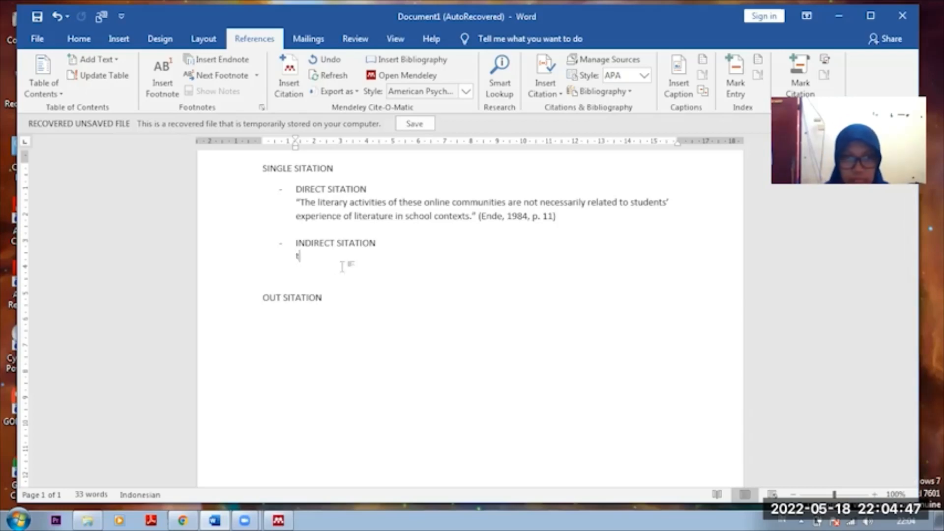
{"action": "key", "text": "BackSpace"}
{"action": "key", "text": "BackSpace"}
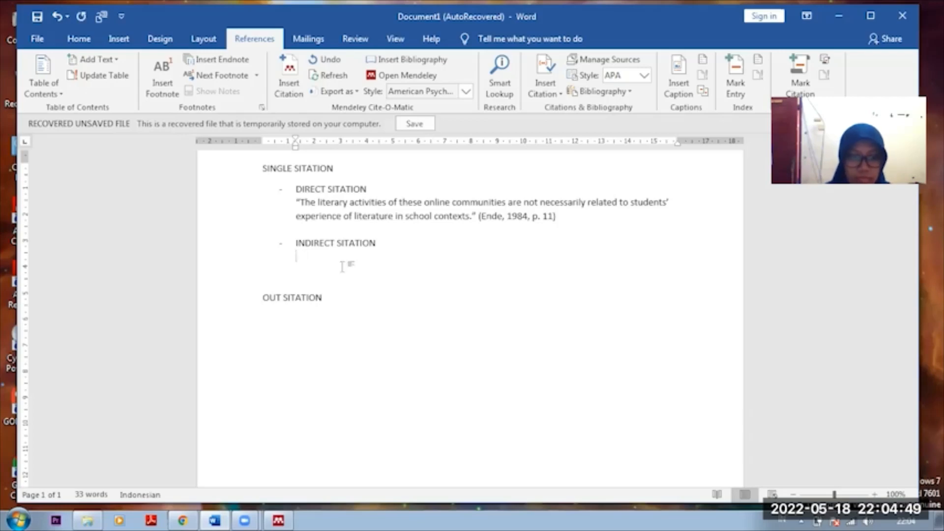
{"action": "type", "text": "These"}
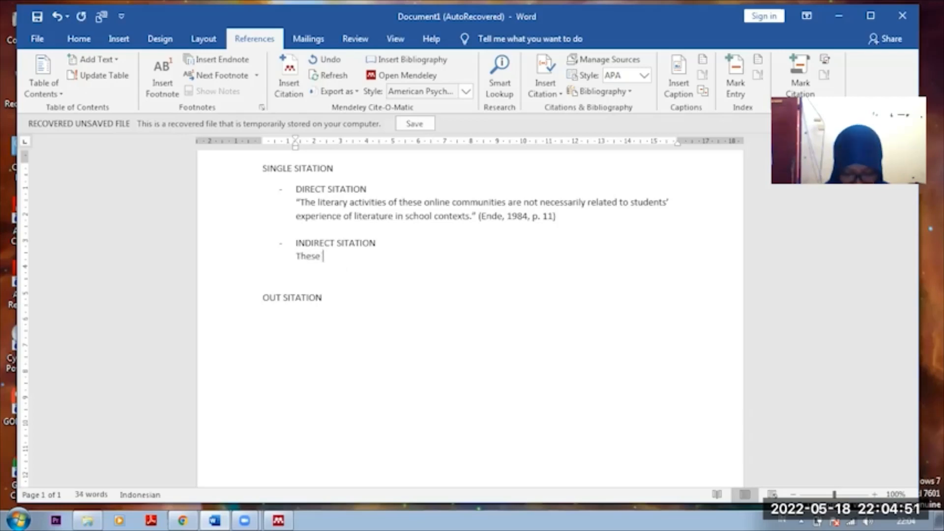
{"action": "type", "text": " on"}
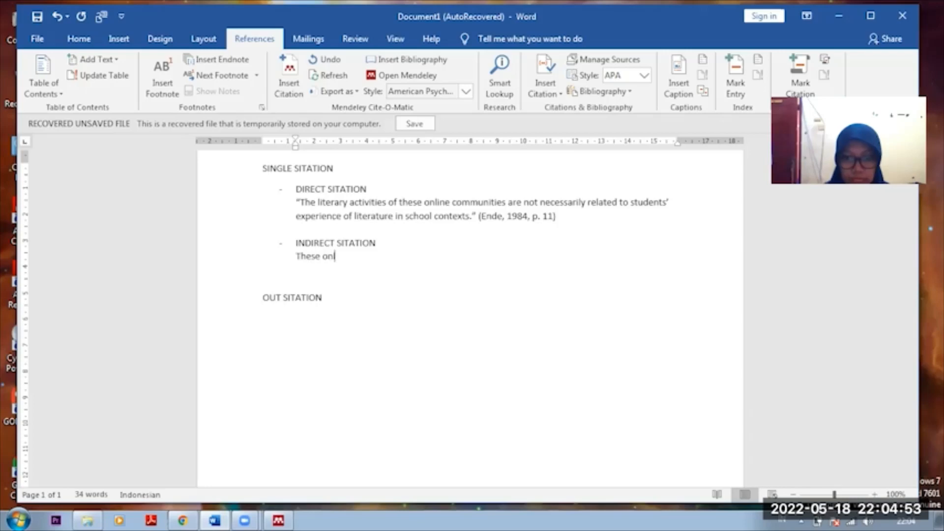
{"action": "type", "text": "line"}
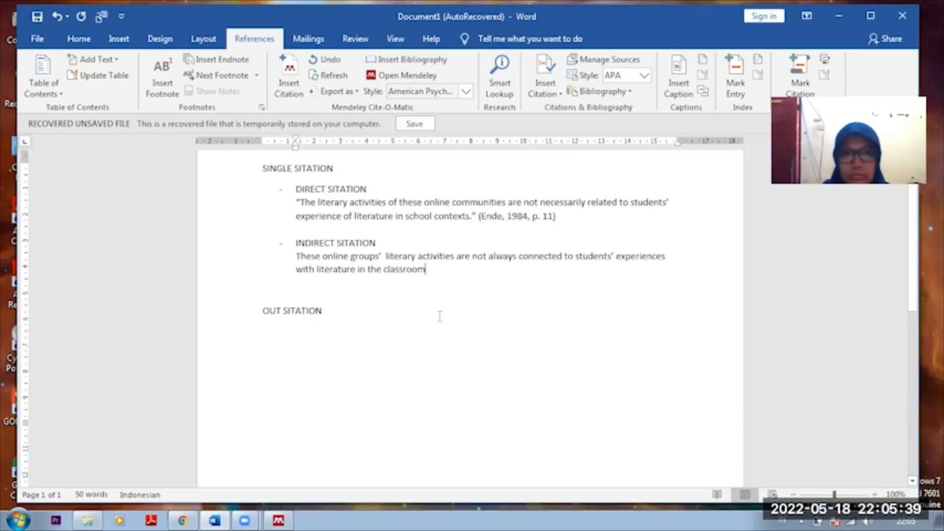
{"action": "type", "text": "."}
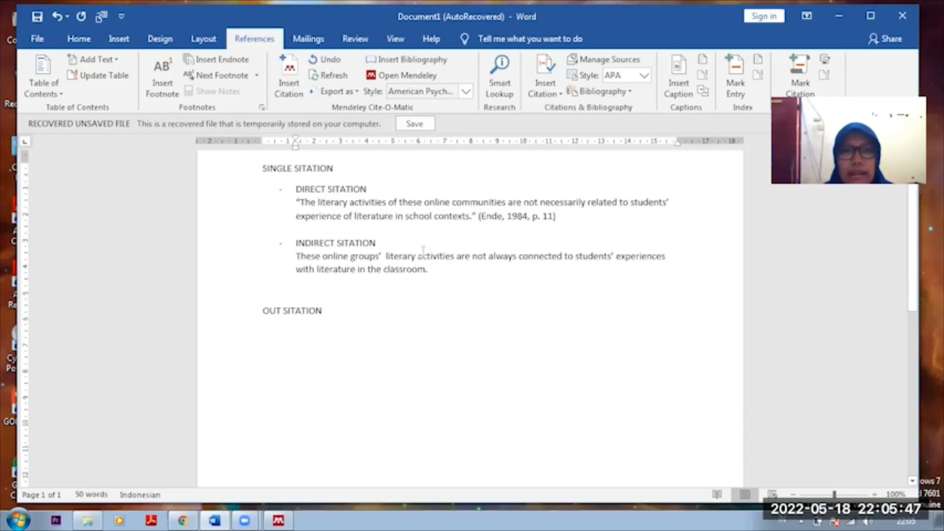
- Insert a Mendeley citation of "Literature for Children?" after the paraphrased sentence under INDIRECT SITATION, without a period following it
{"action": "left_click", "coordinate": [287, 76]}
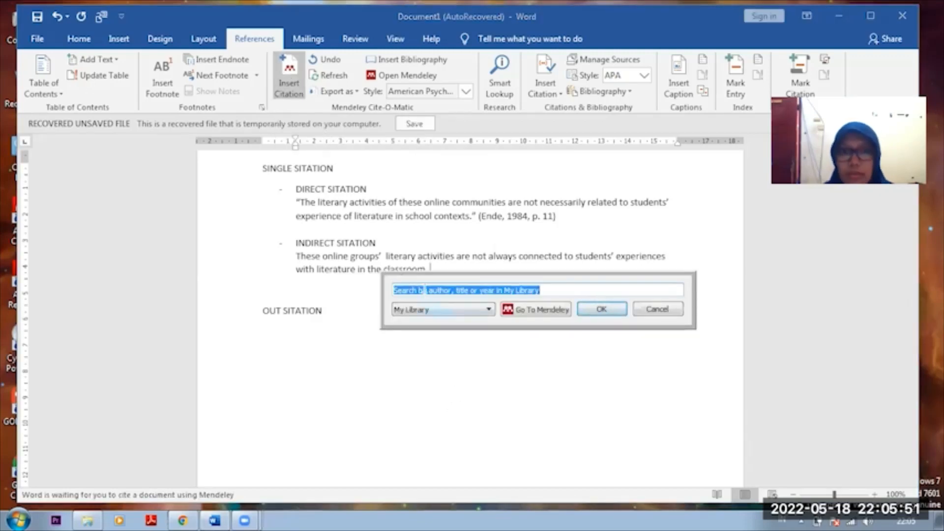
{"action": "left_click", "coordinate": [425, 290]}
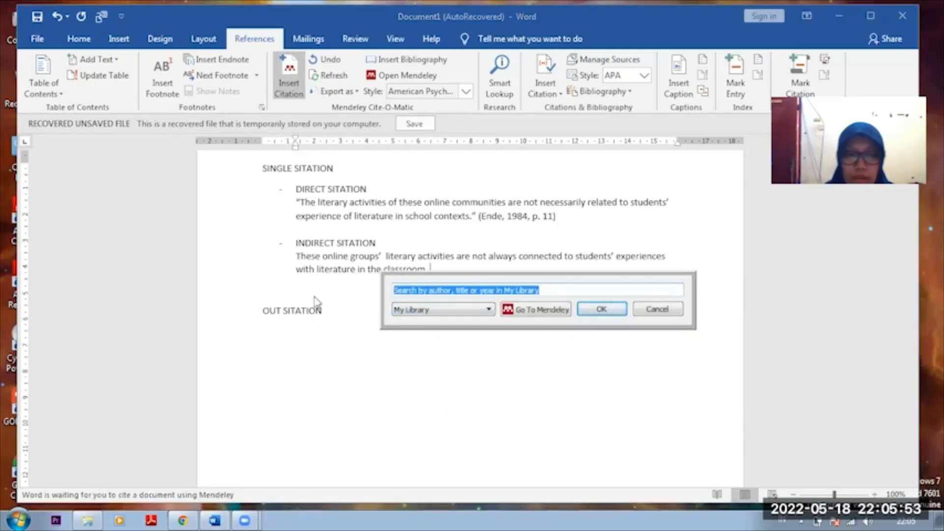
{"action": "type", "text": "ende"}
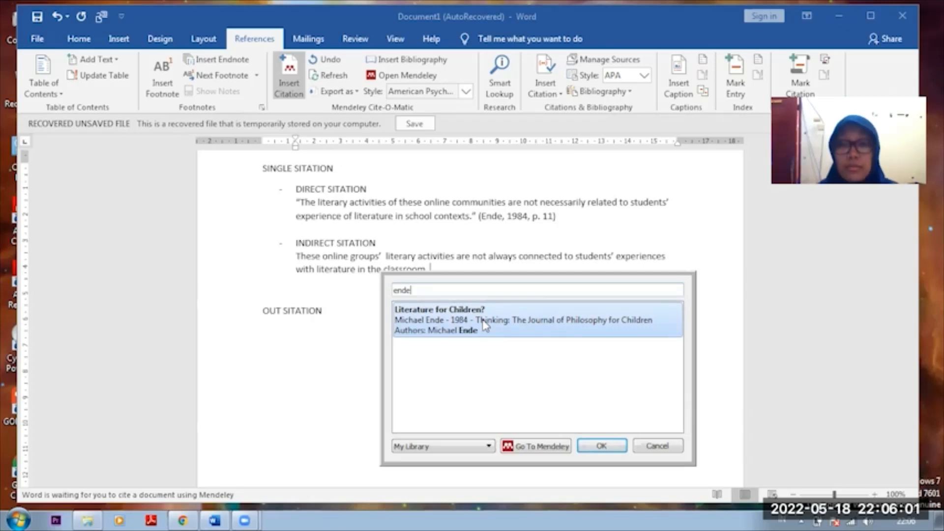
{"action": "left_click", "coordinate": [483, 326]}
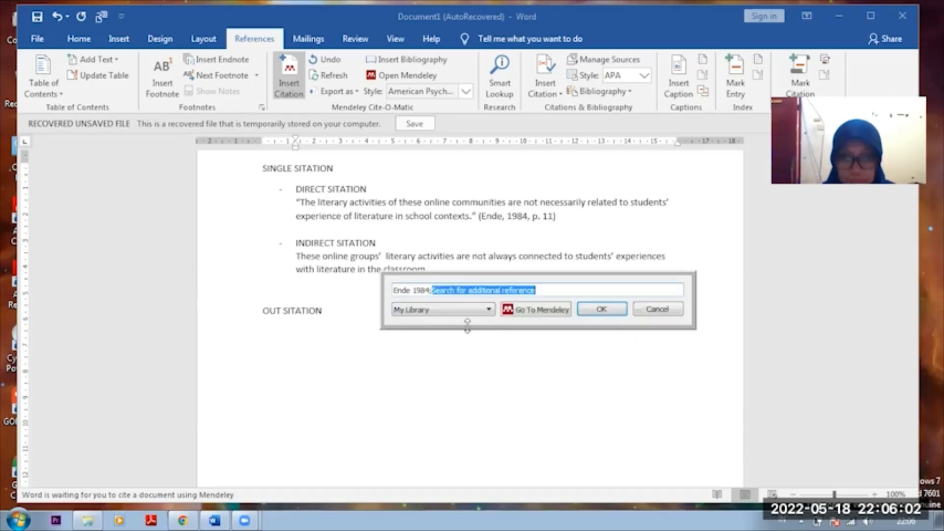
{"action": "left_click", "coordinate": [599, 314]}
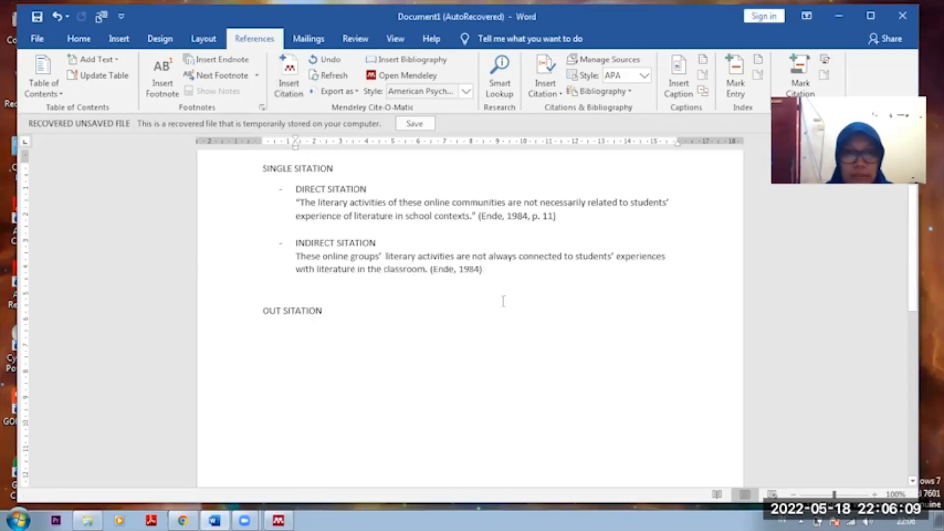
{"action": "type", "text": "."}
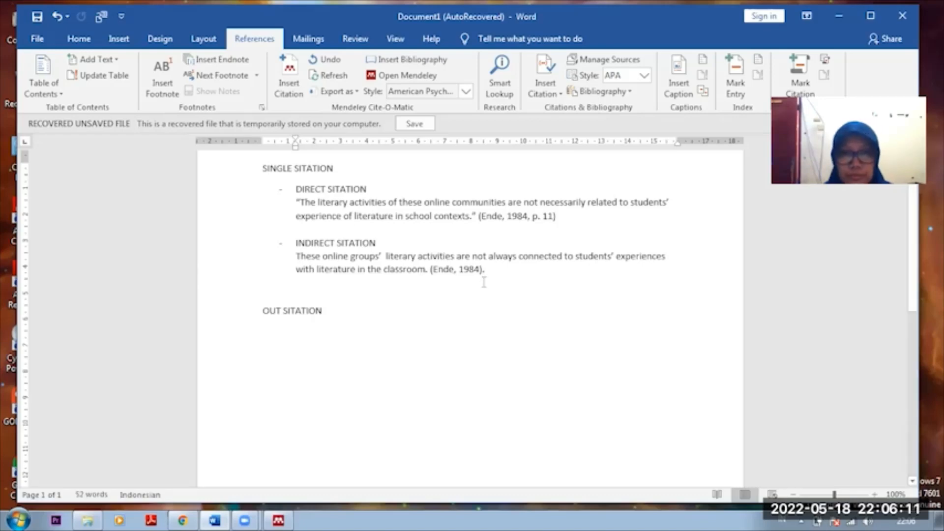
{"action": "key", "text": "ctrl+z"}
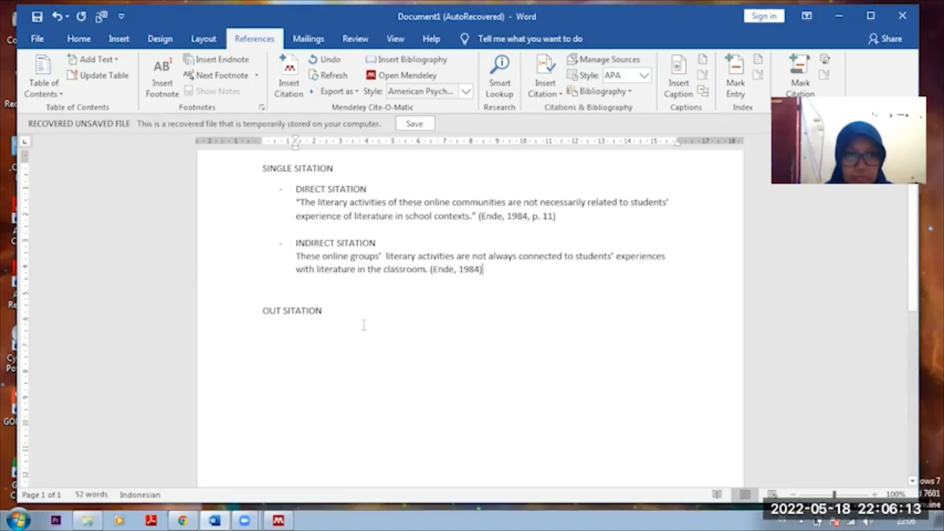
- Start a new paragraph under the OUT SITATION heading with the words "According to"
{"action": "left_click", "coordinate": [329, 322]}
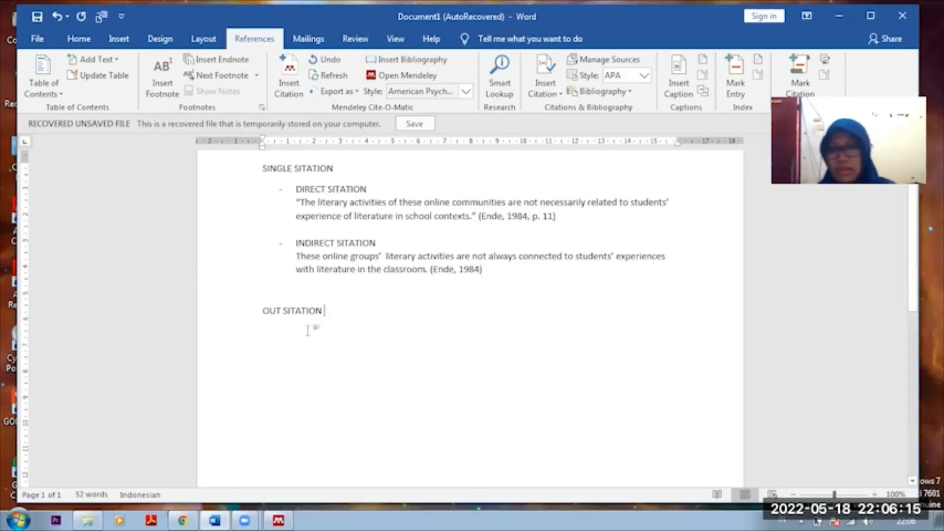
{"action": "scroll", "coordinate": [344, 328], "scroll_direction": "down", "scroll_amount": 1}
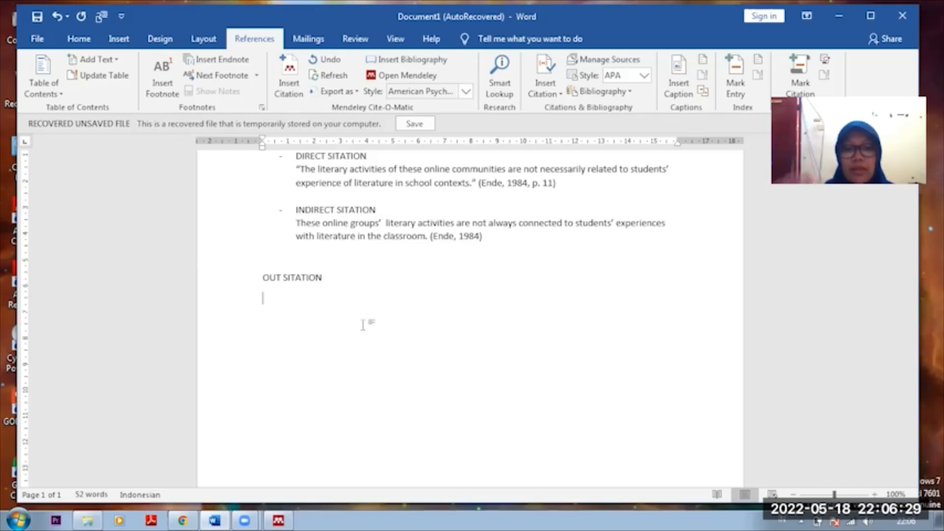
{"action": "type", "text": "Acco"}
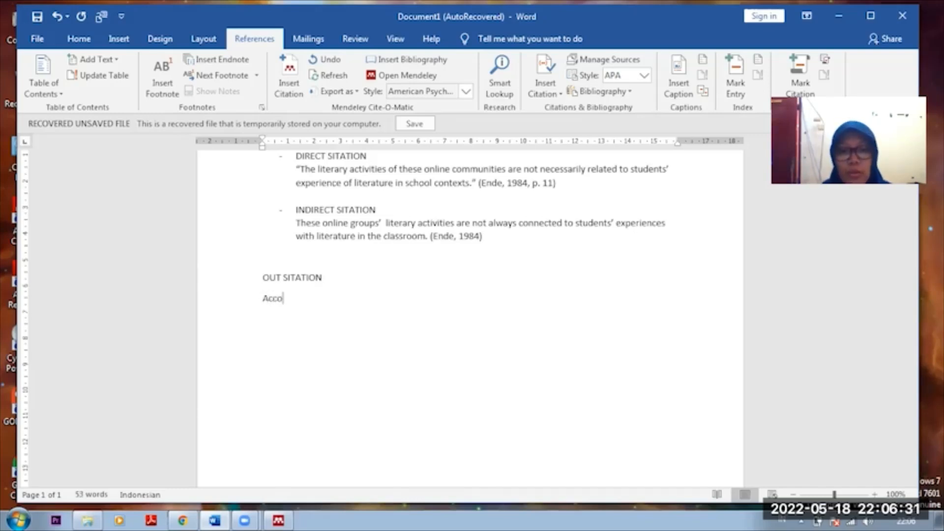
{"action": "type", "text": "rding to"}
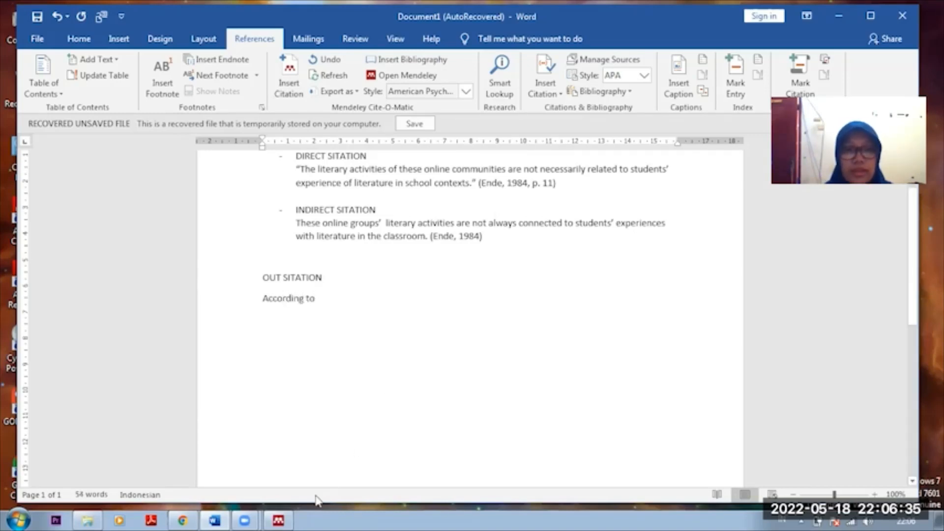
- Look up the author of "Digital literacy for dummies" in Mendeley and add the author's surname after "According to" in Word
{"action": "left_click", "coordinate": [279, 520]}
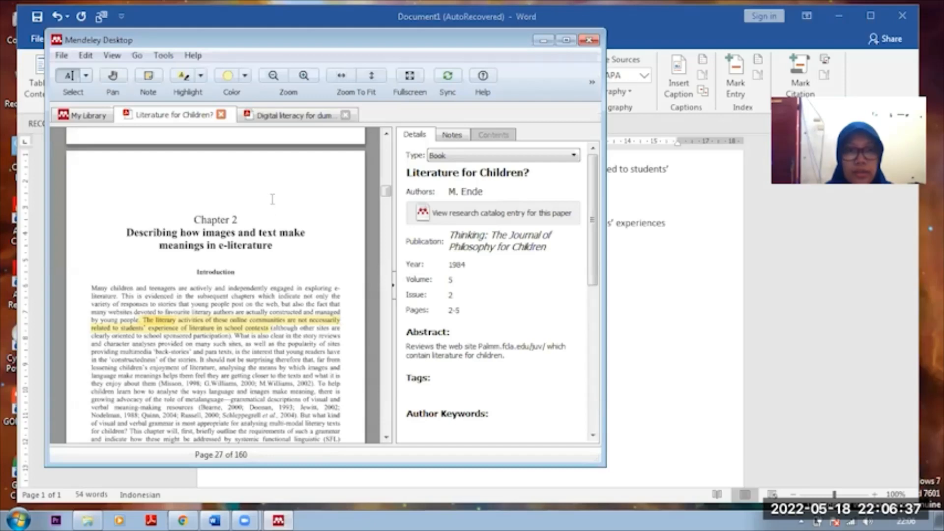
{"action": "left_click", "coordinate": [282, 118]}
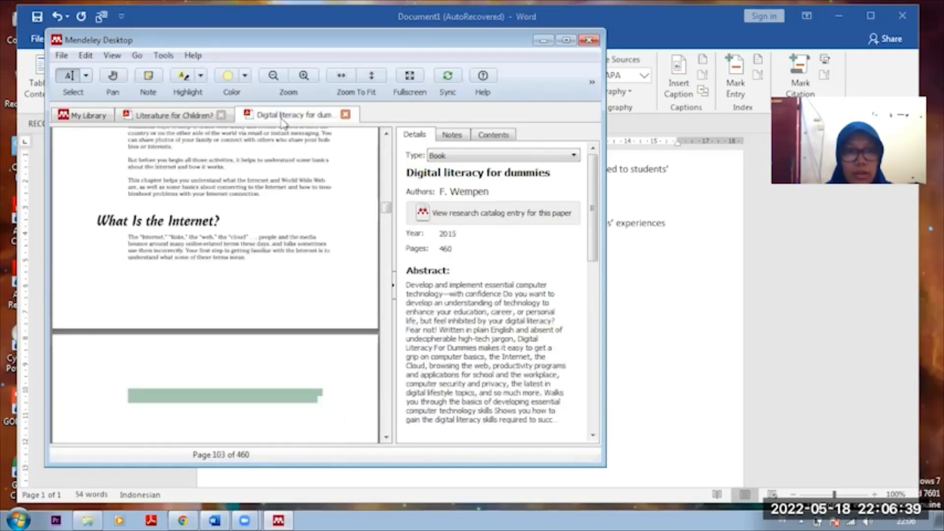
{"action": "scroll", "coordinate": [272, 241], "scroll_direction": "down", "scroll_amount": 4}
{"action": "scroll", "coordinate": [189, 250], "scroll_direction": "up", "scroll_amount": 3}
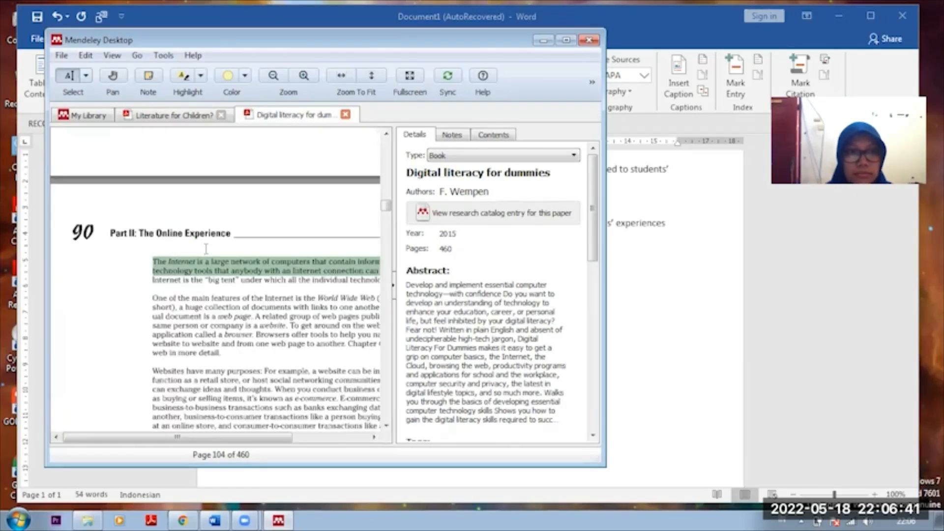
{"action": "scroll", "coordinate": [235, 261], "scroll_direction": "down", "scroll_amount": 1}
{"action": "left_click_drag", "start_coordinate": [242, 443], "coordinate": [302, 444]}
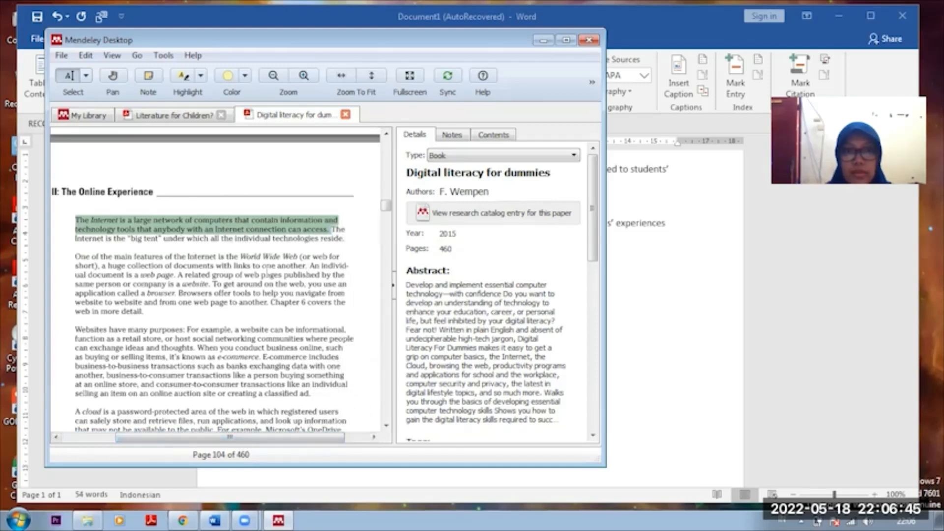
{"action": "left_click", "coordinate": [476, 197]}
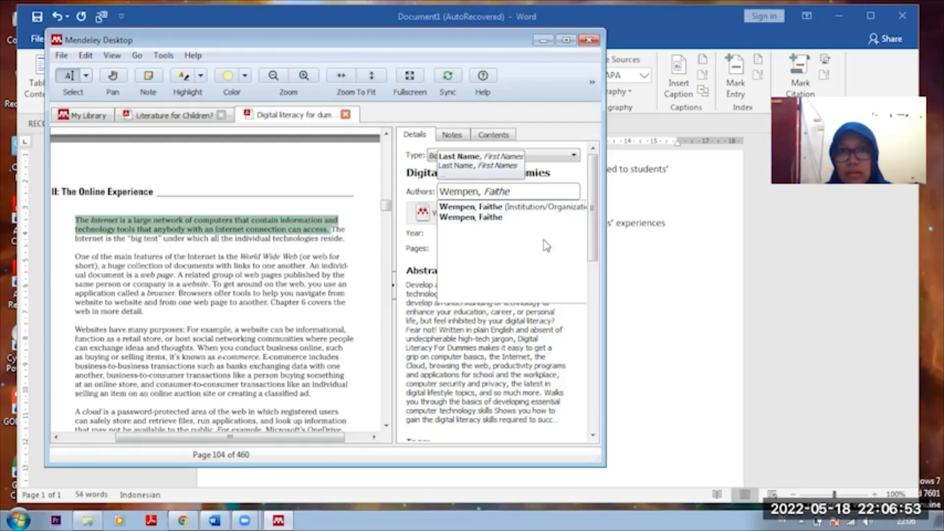
{"action": "left_click", "coordinate": [641, 315]}
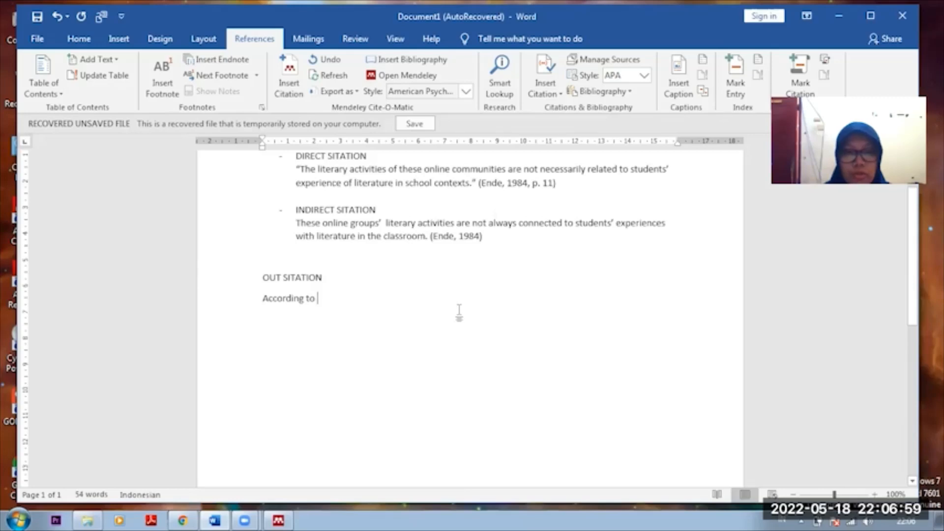
{"action": "type", "text": "W"}
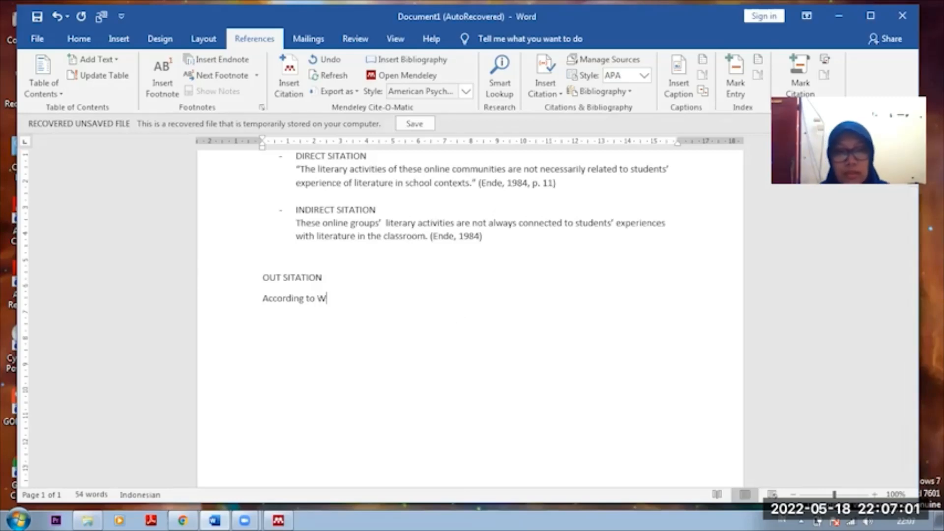
{"action": "type", "text": "empen"}
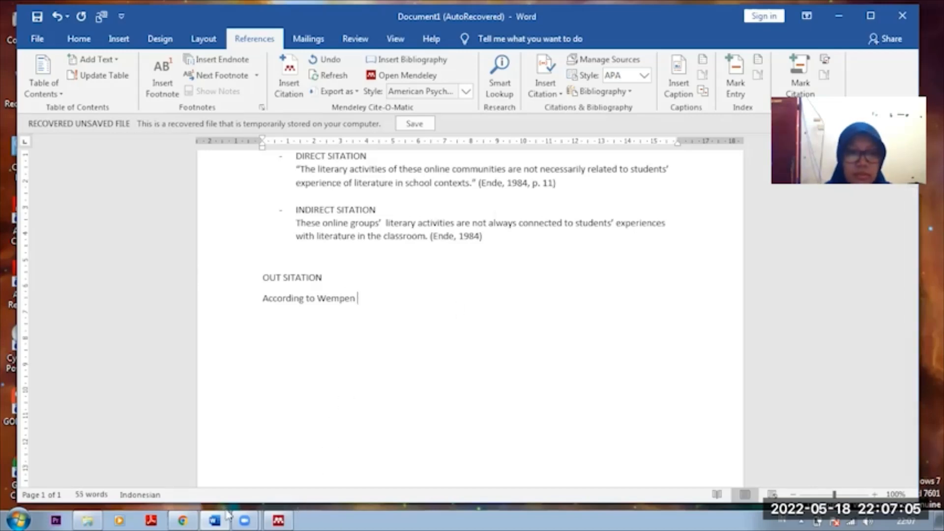
- Switch to Mendeley and reread the highlighted definition of the Internet in the "Digital literacy for dummies" PDF
{"action": "left_click", "coordinate": [281, 516]}
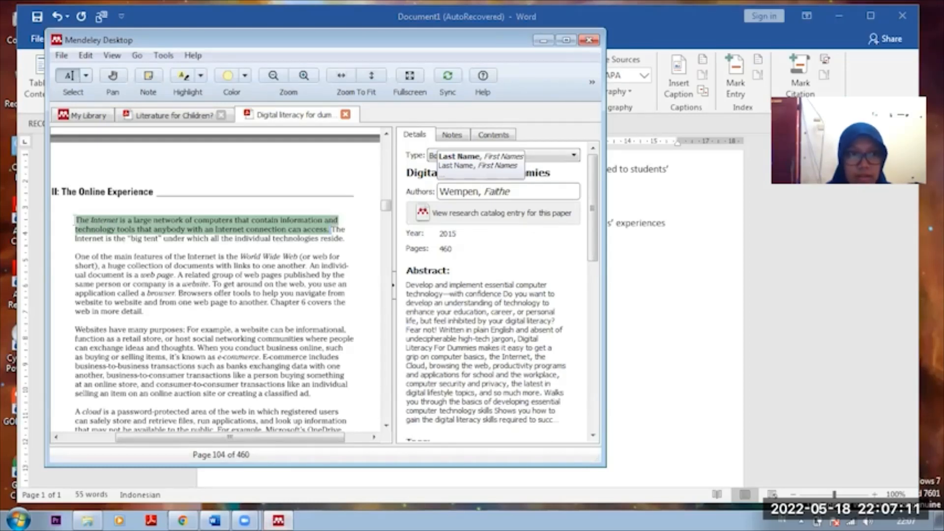
{"action": "left_click", "coordinate": [330, 229]}
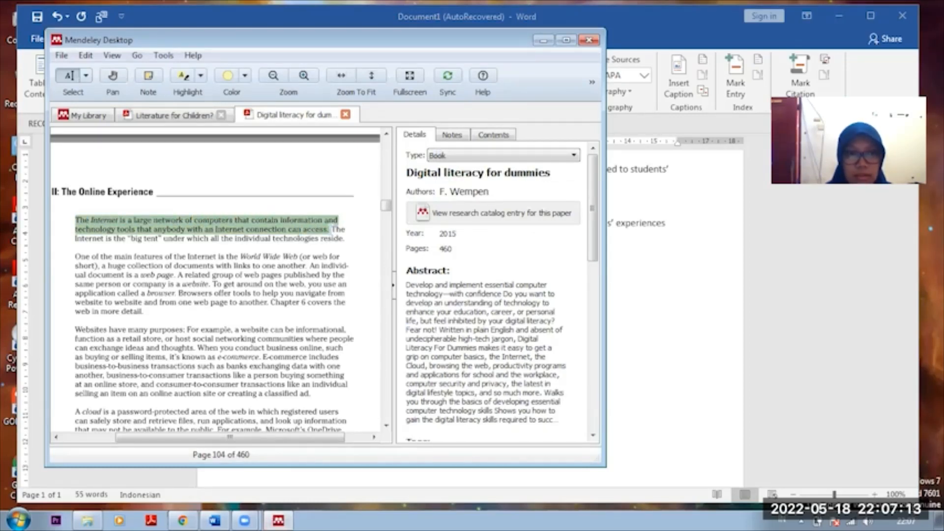
{"action": "left_click_drag", "start_coordinate": [332, 230], "coordinate": [332, 231]}
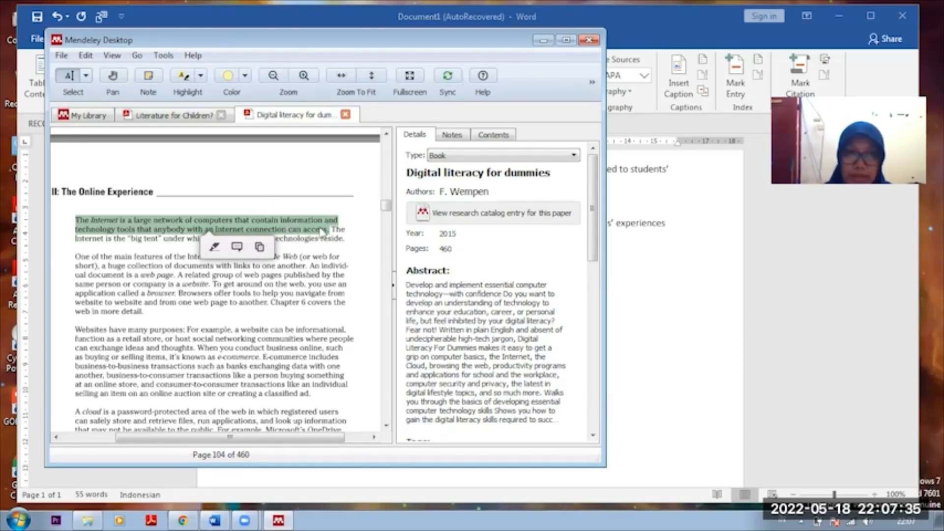
{"action": "left_click", "coordinate": [687, 266]}
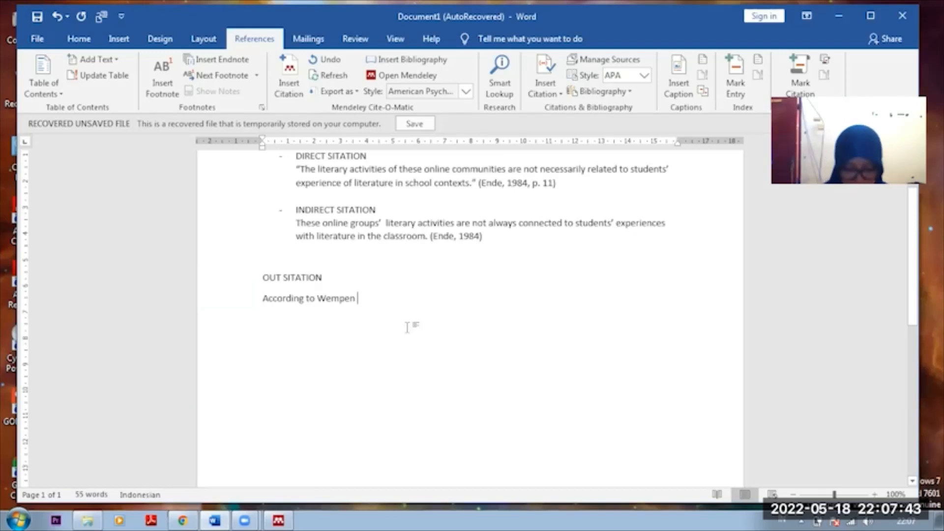
- Continue the sentence: "the internet is a large network of computers that contains informatio and technology tools that can be accessed by anyone that connected to the Internet."
{"action": "type", "text": "the inte"}
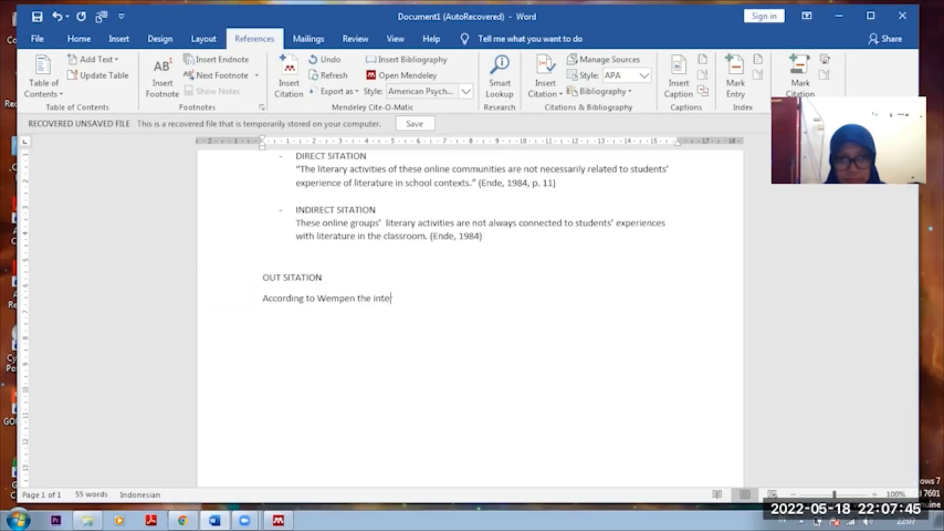
{"action": "type", "text": "r"}
{"action": "type", "text": "net is a"}
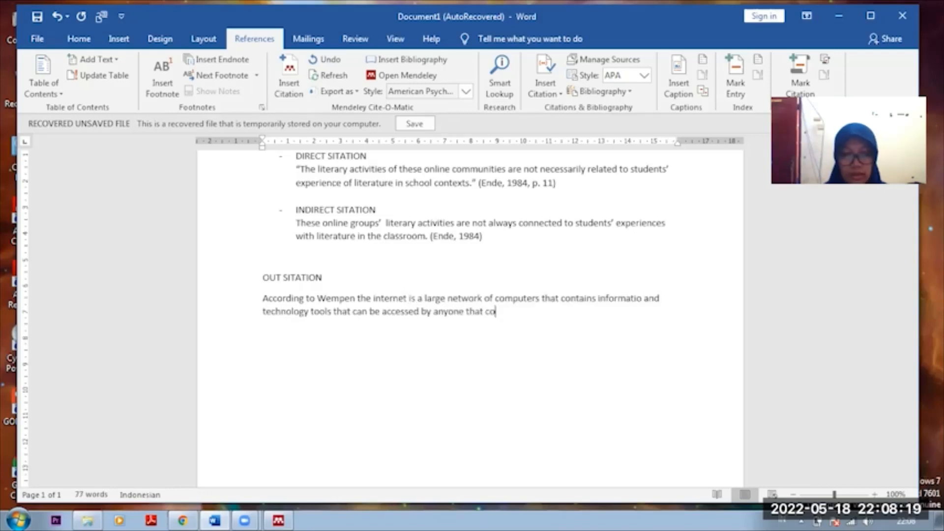
{"action": "type", "text": "nnec"}
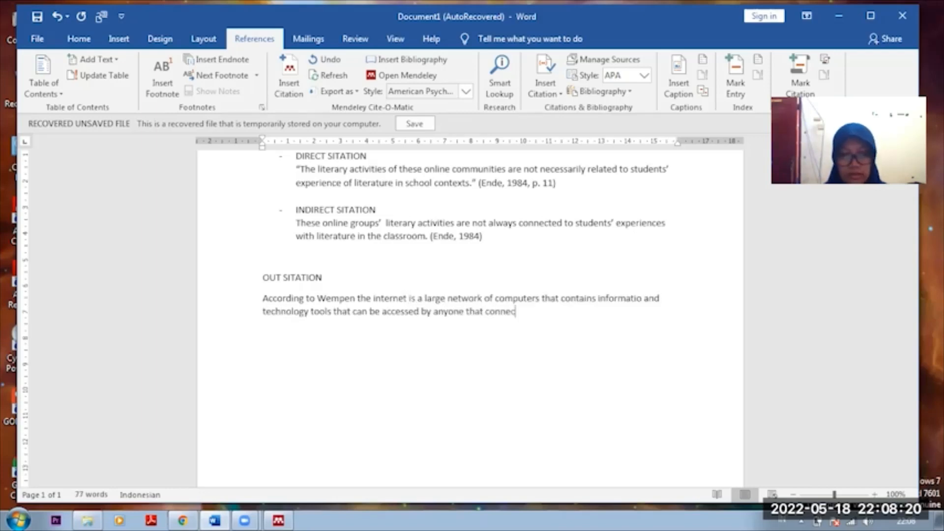
{"action": "type", "text": "ted to th"}
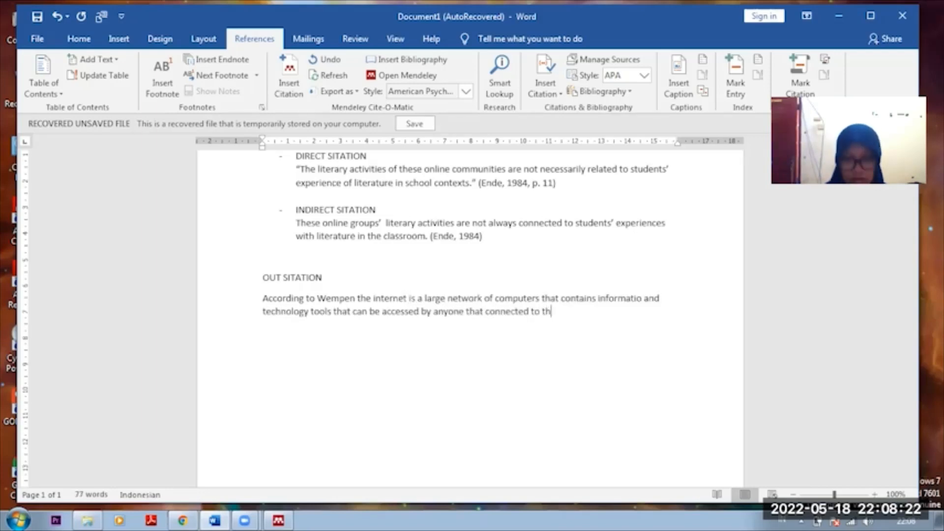
{"action": "type", "text": "e "}
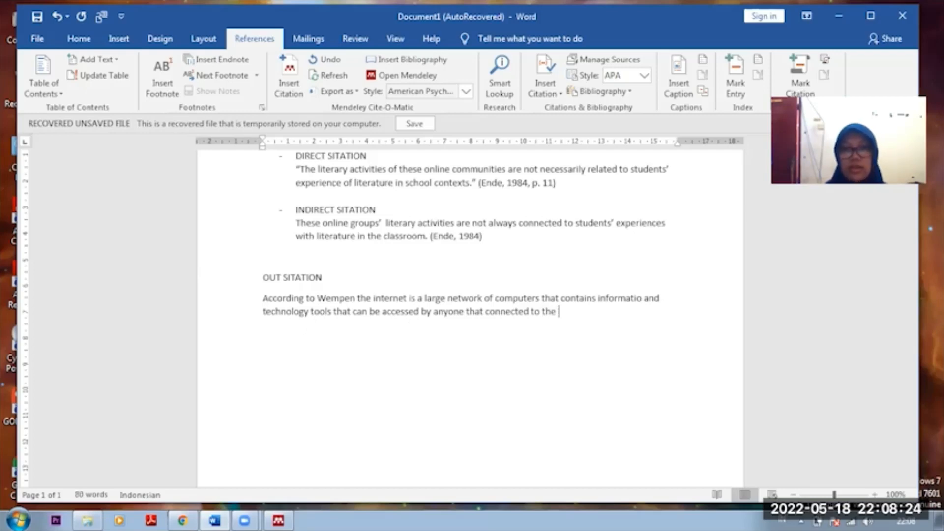
{"action": "type", "text": "Internet."}
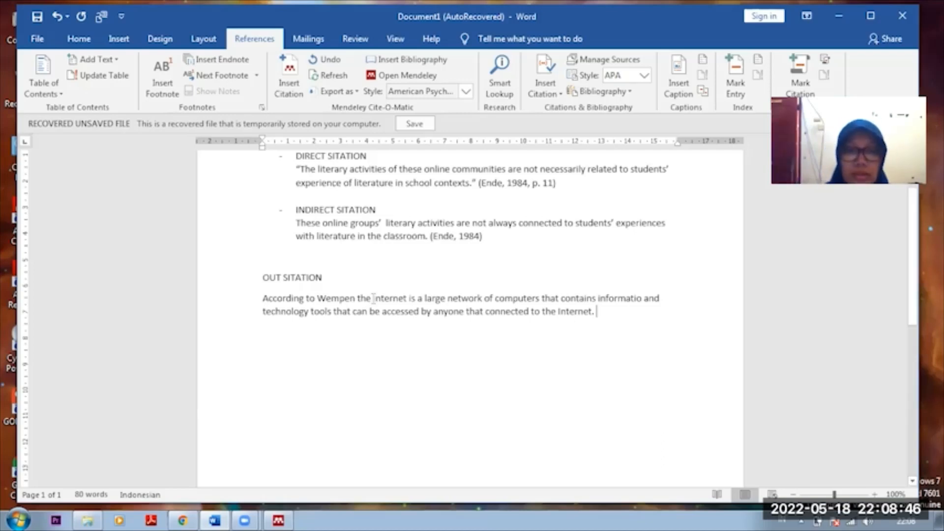
- Delete the manually written author's surname after "According to" in the OUT SITATION paragraph
{"action": "left_click", "coordinate": [354, 297]}
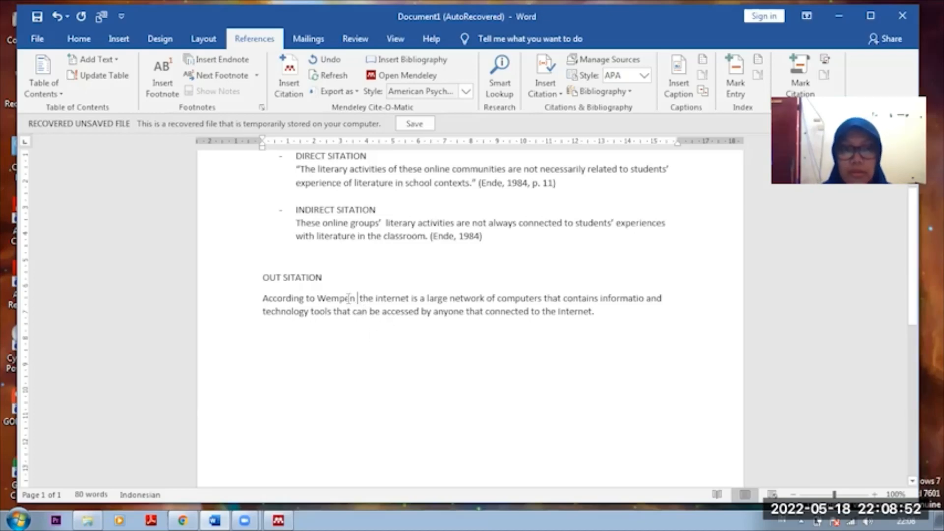
{"action": "left_click", "coordinate": [328, 300], "text": "shift"}
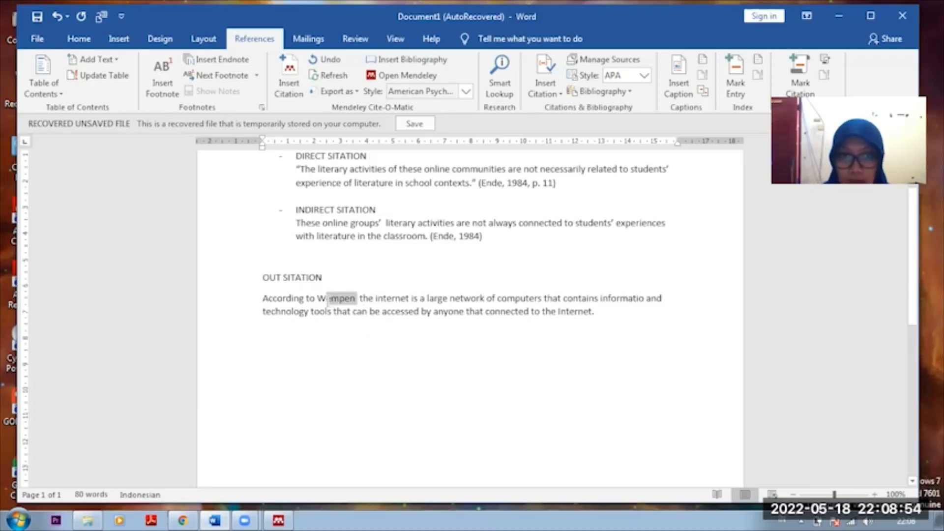
{"action": "left_click_drag", "start_coordinate": [360, 300], "coordinate": [317, 298]}
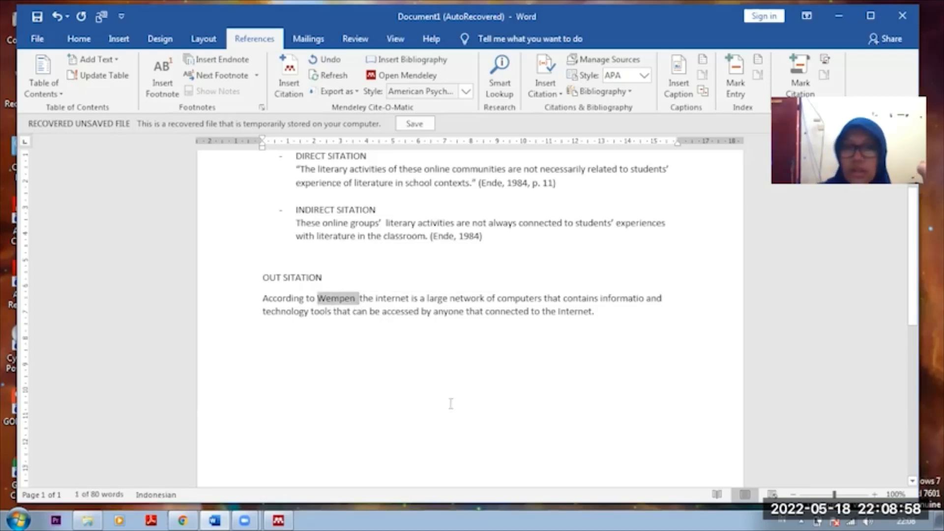
{"action": "key", "text": "BackSpace"}
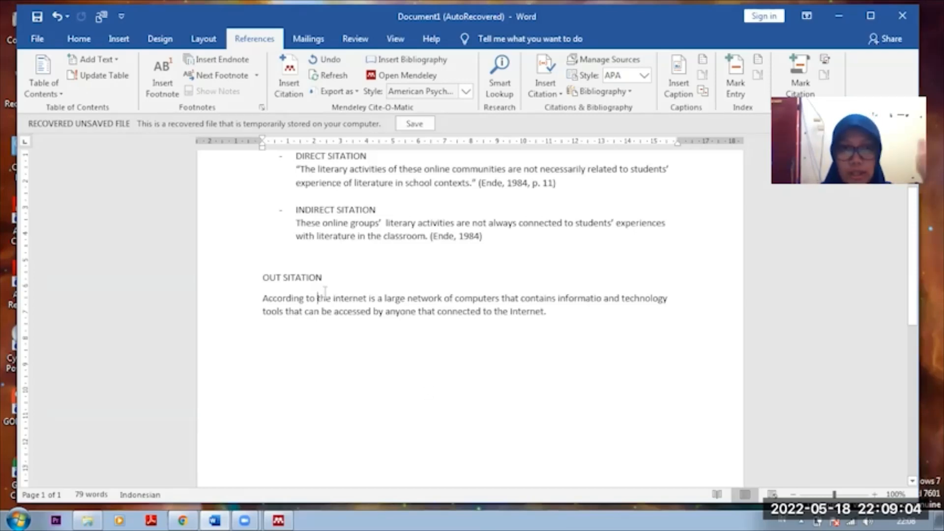
- Try to insert the 2015 "Digital Literacy for Dummies" citation directly after "According to" with the author suppressed
{"action": "left_click", "coordinate": [294, 75]}
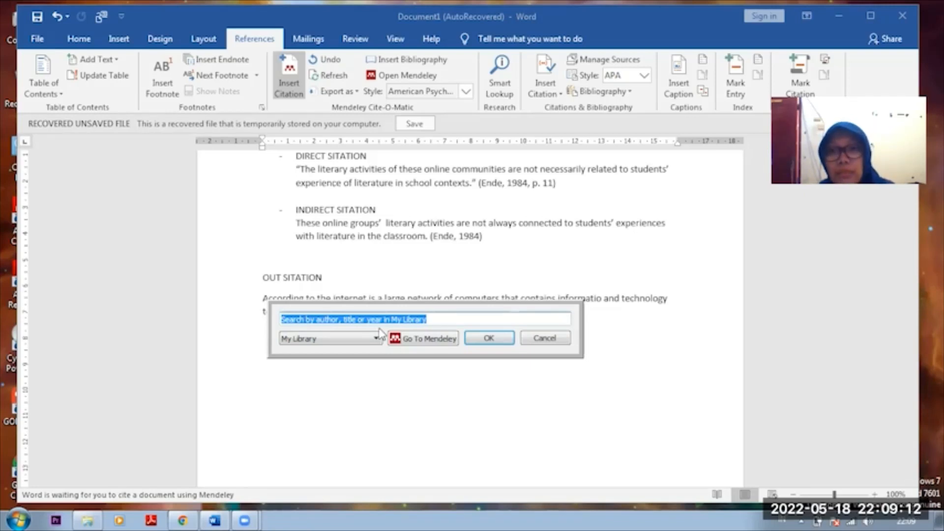
{"action": "type", "text": "wep"}
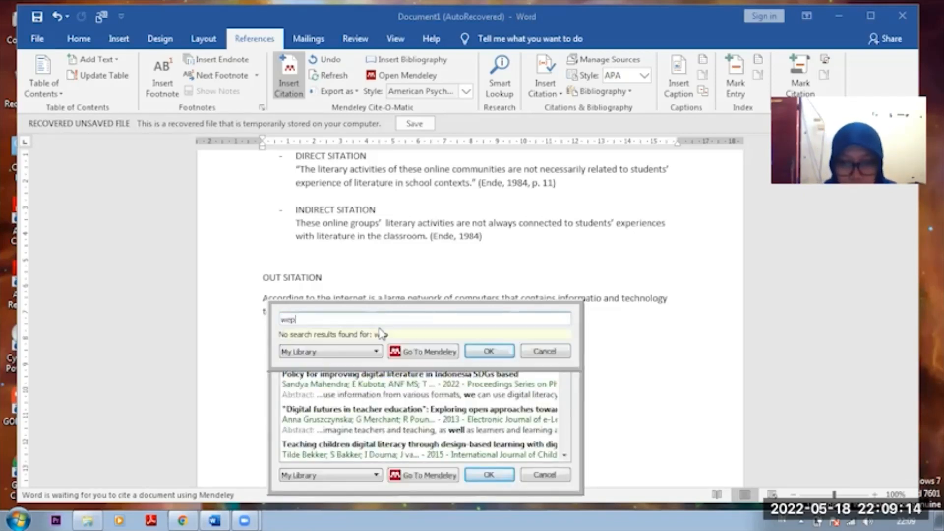
{"action": "key", "text": "BackSpace"}
{"action": "type", "text": "m"}
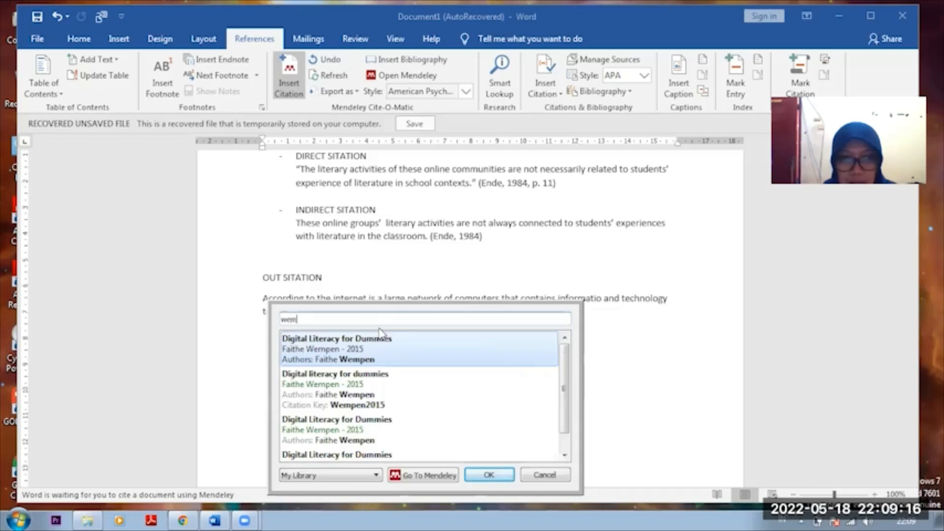
{"action": "type", "text": "pen"}
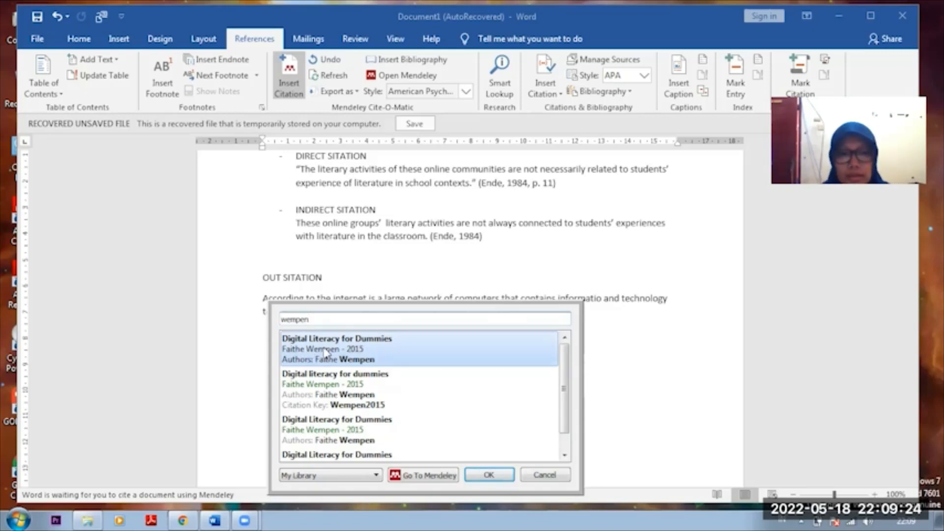
{"action": "left_click", "coordinate": [392, 355]}
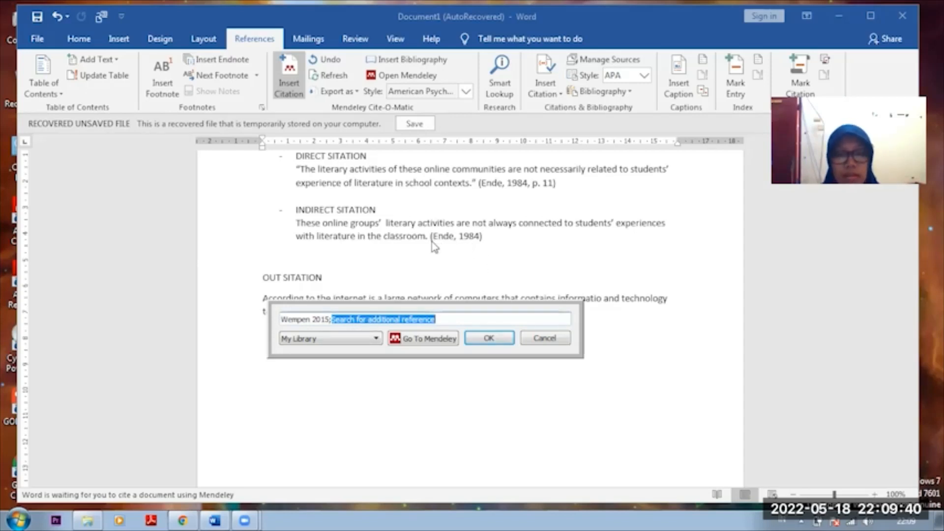
{"action": "left_click", "coordinate": [322, 319]}
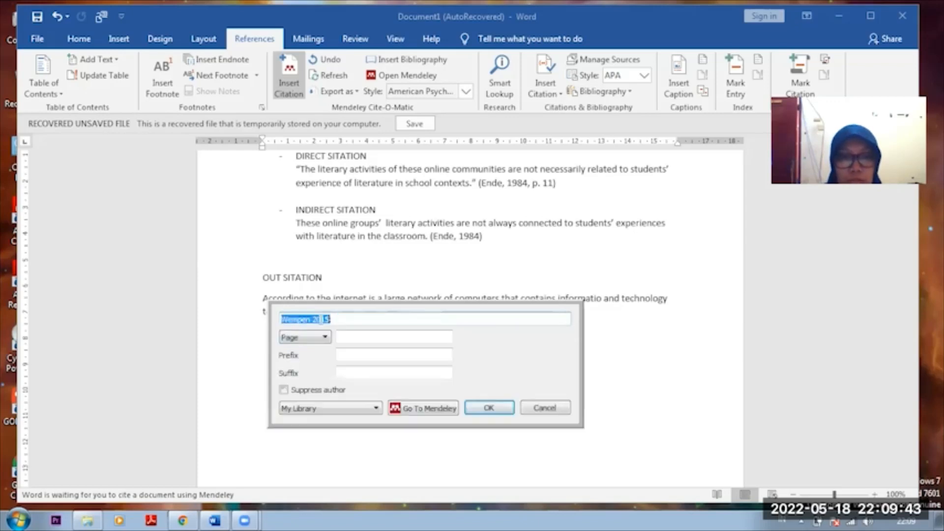
{"action": "left_click", "coordinate": [284, 390]}
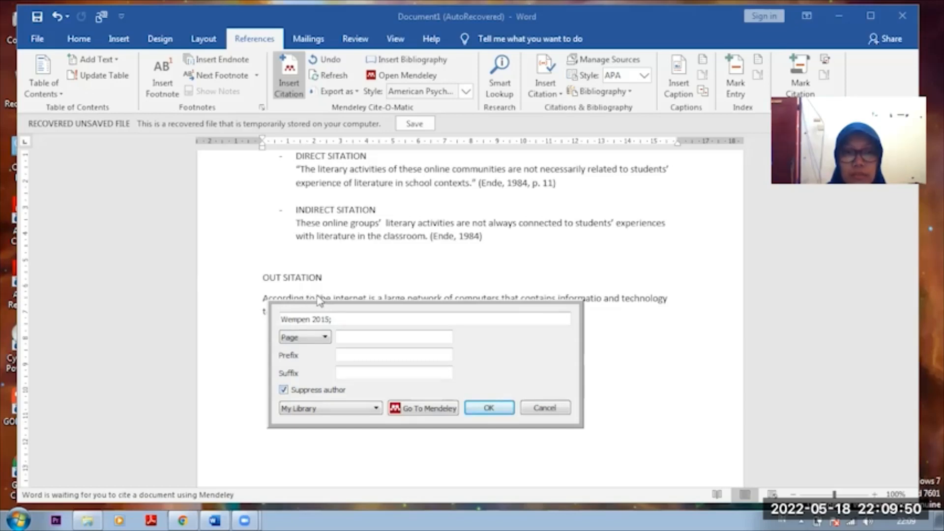
{"action": "key", "text": "Return"}
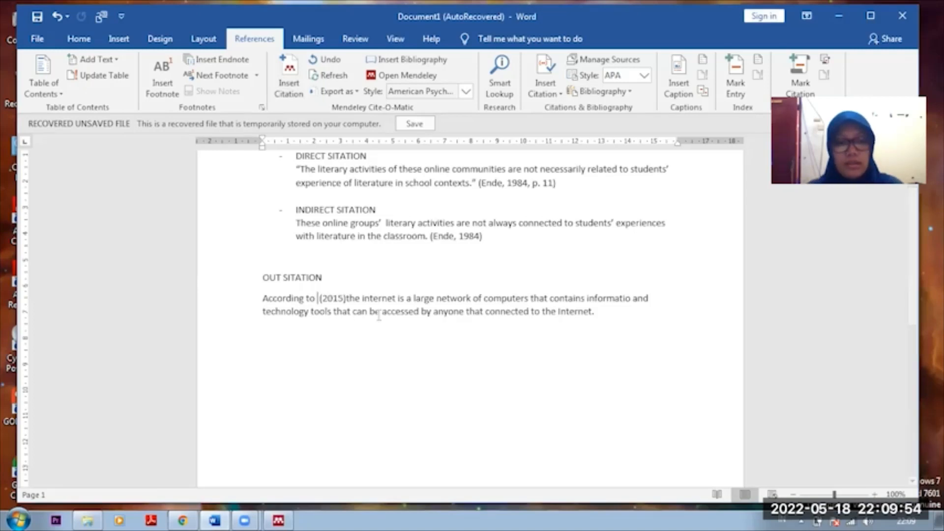
{"action": "key", "text": "ctrl+z"}
{"action": "key", "text": "ctrl+z"}
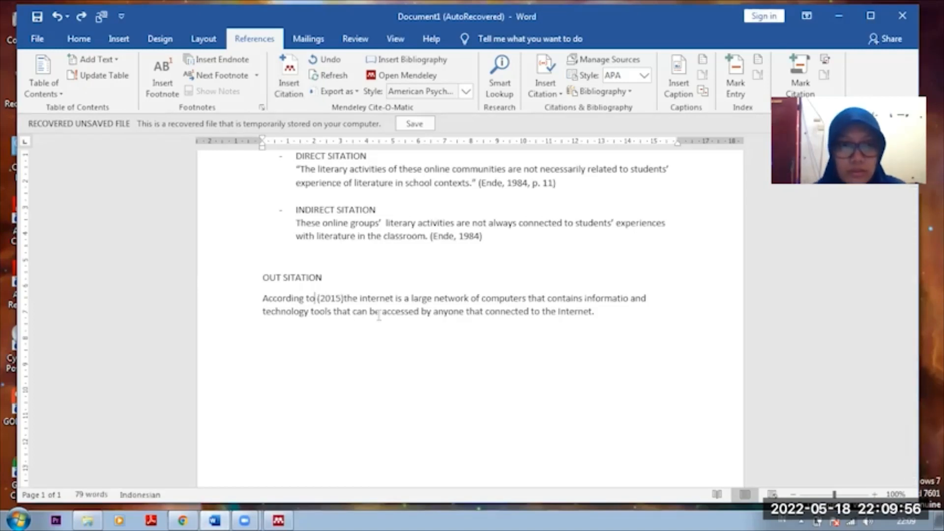
- Write the surname of the "Digital Literacy for Dummies" author after "According to" in the OUT SITATION paragraph
{"action": "left_click", "coordinate": [319, 298]}
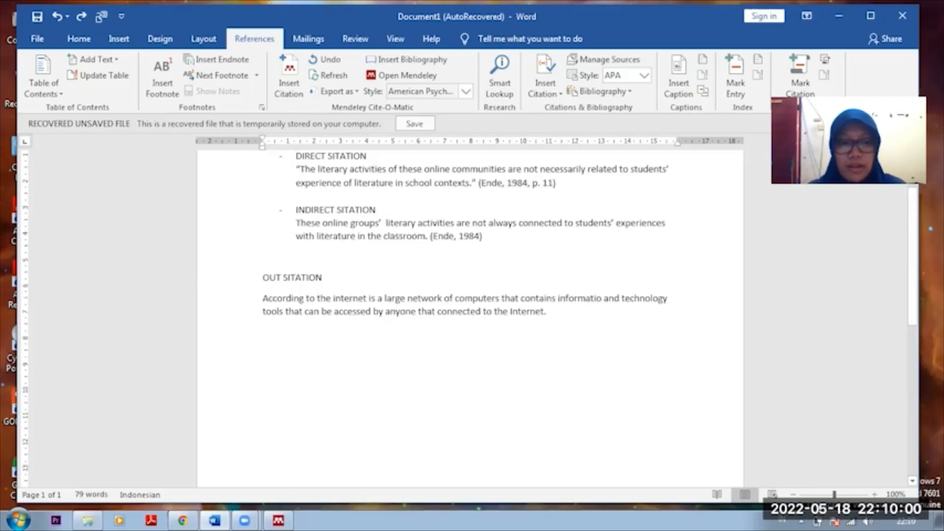
{"action": "type", "text": "Wempem"}
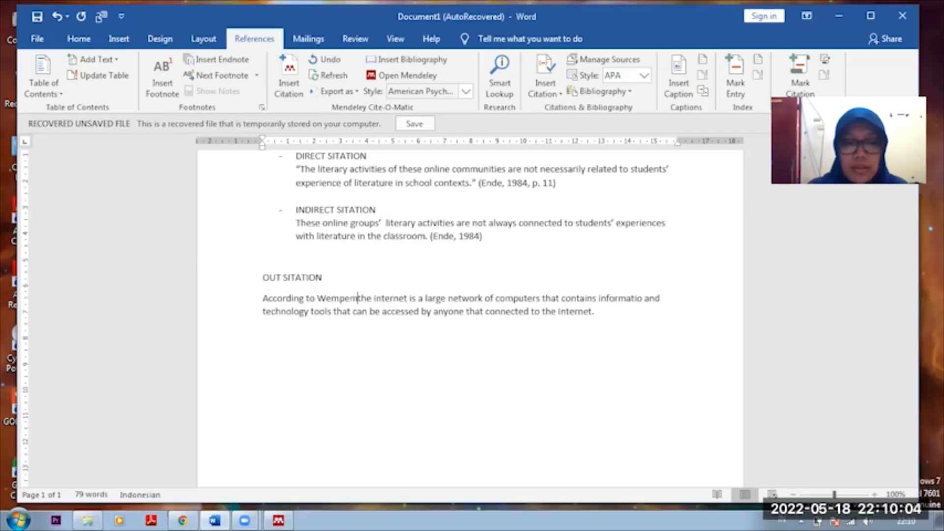
{"action": "key", "text": "BackSpace"}
{"action": "type", "text": "n"}
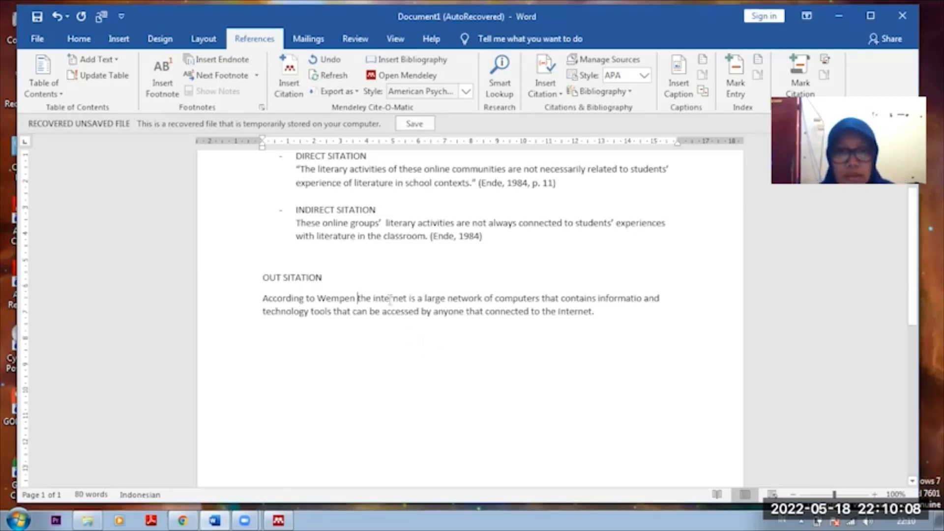
- Insert the 2015 "Digital Literacy for Dummies" citation after the author's surname with the author suppressed, followed by a space
{"action": "left_click", "coordinate": [291, 66]}
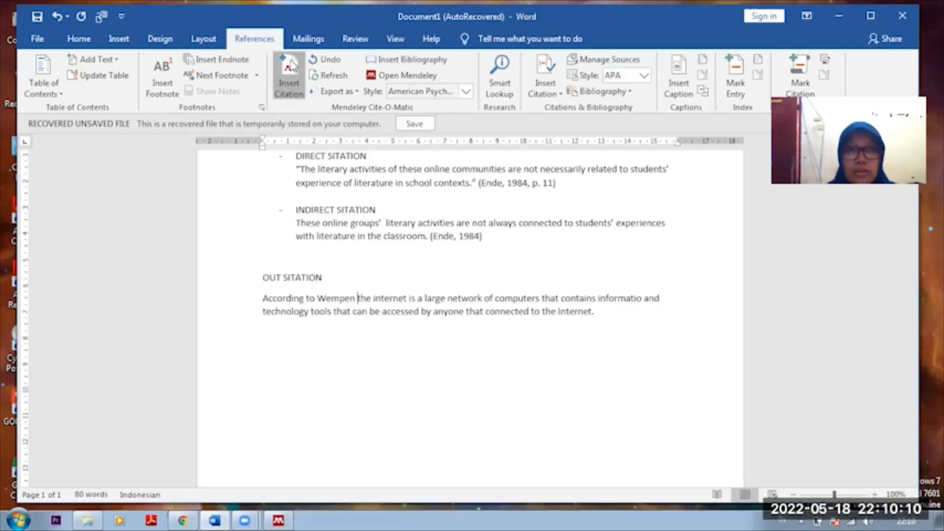
{"action": "type", "text": "wempen"}
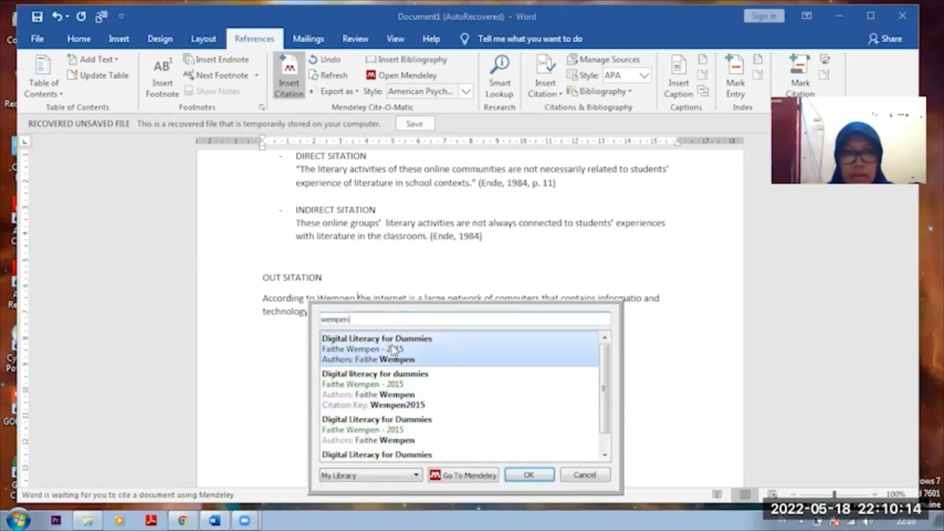
{"action": "left_click", "coordinate": [366, 349]}
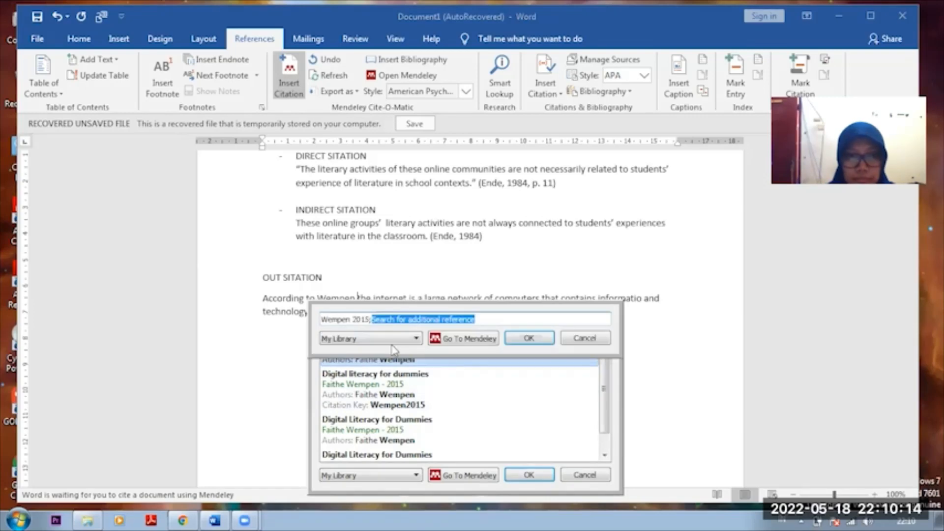
{"action": "left_click", "coordinate": [349, 319]}
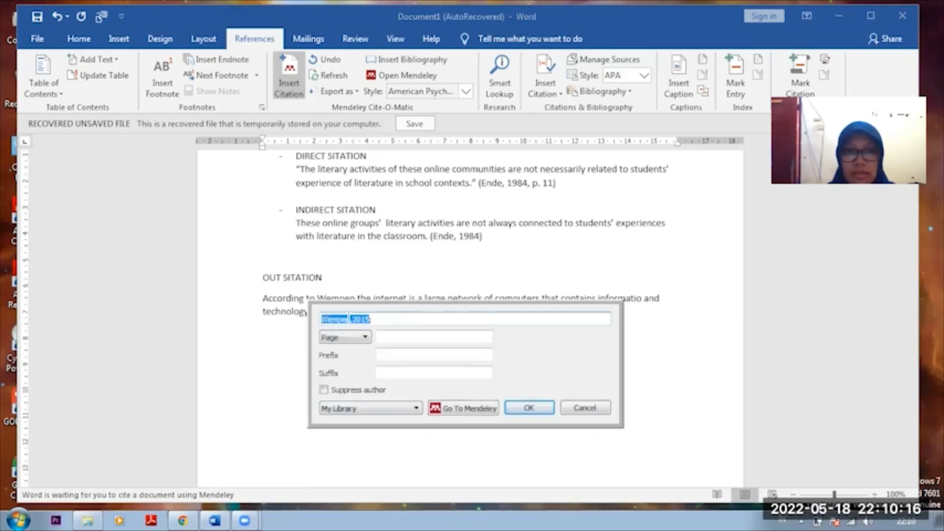
{"action": "left_click", "coordinate": [324, 390]}
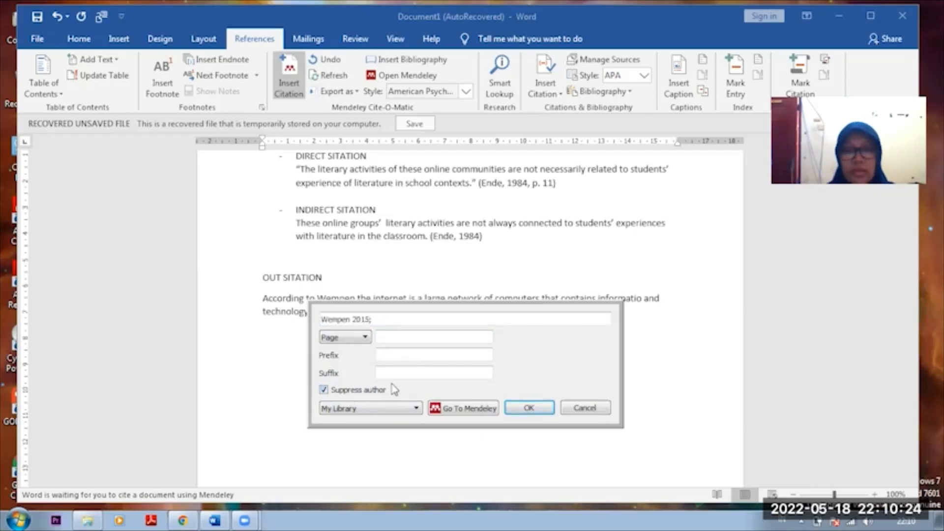
{"action": "left_click", "coordinate": [528, 407]}
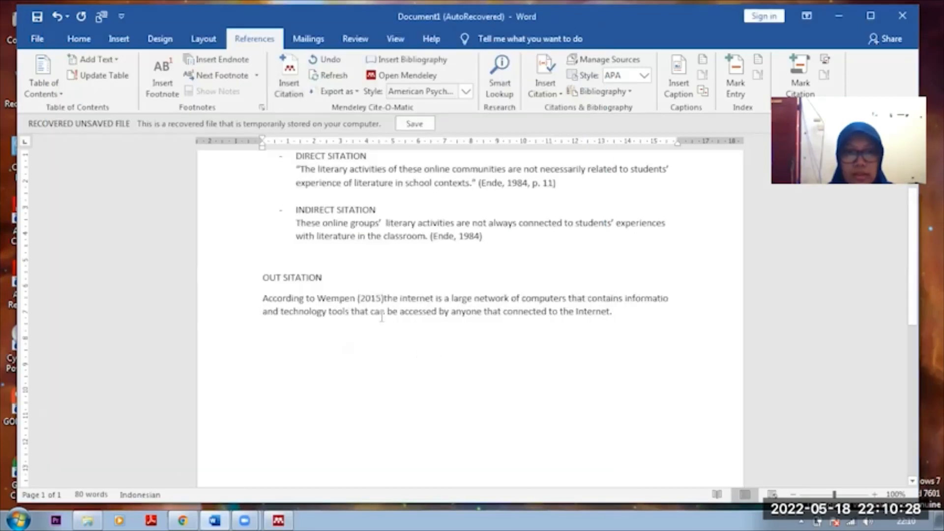
{"action": "left_click", "coordinate": [371, 298]}
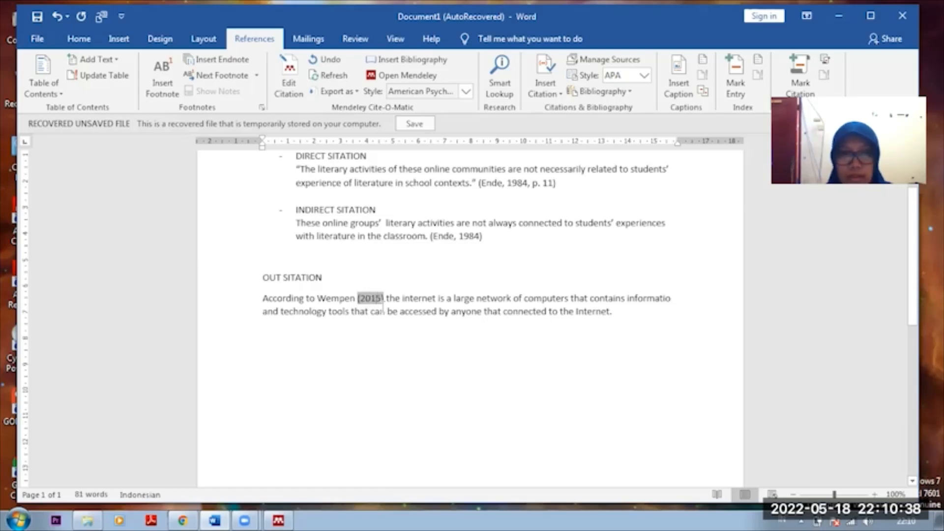
{"action": "left_click", "coordinate": [629, 311]}
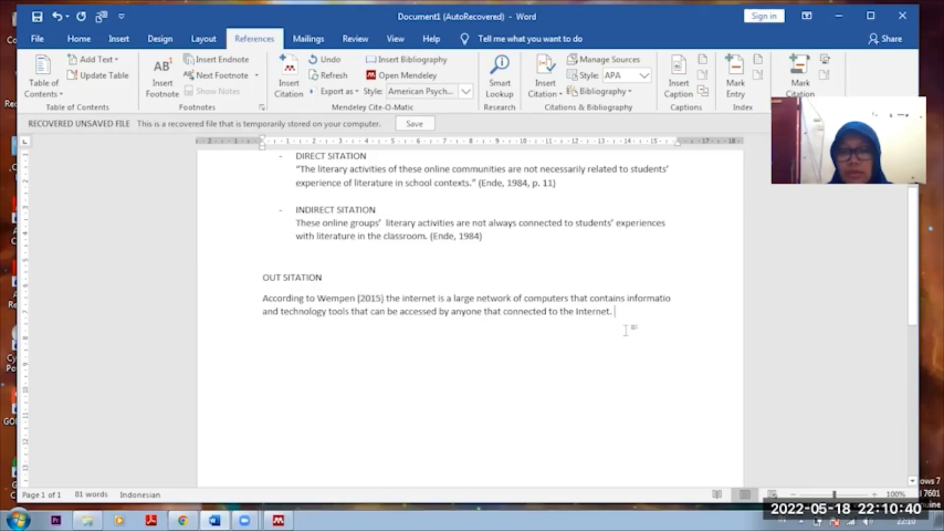
{"action": "key", "text": "Return"}
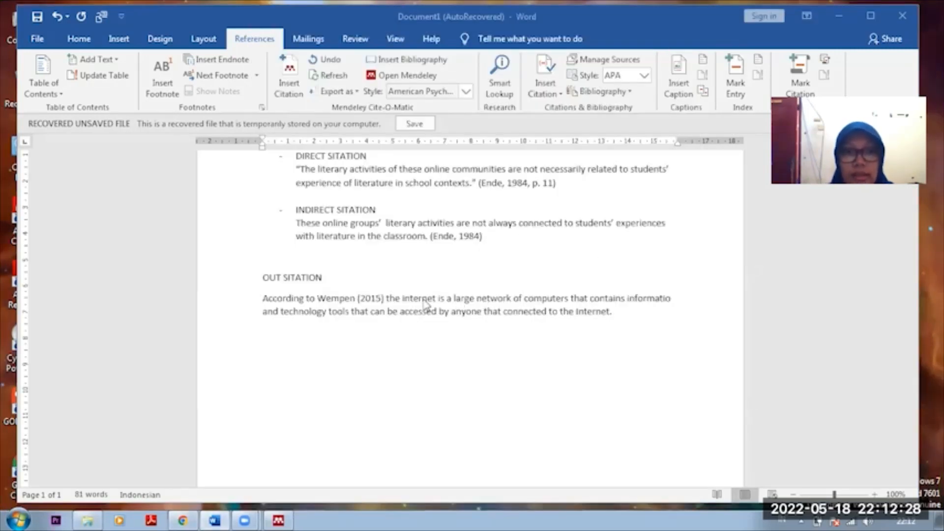
- Add "and" after the (2015) citation and browse the Mendeley library for a second source to cite
{"action": "left_click", "coordinate": [388, 298]}
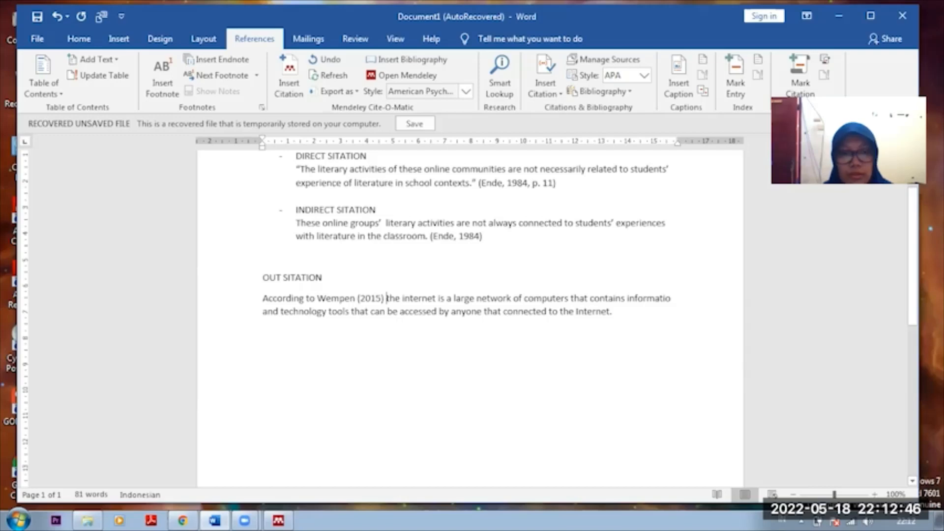
{"action": "type", "text": "and"}
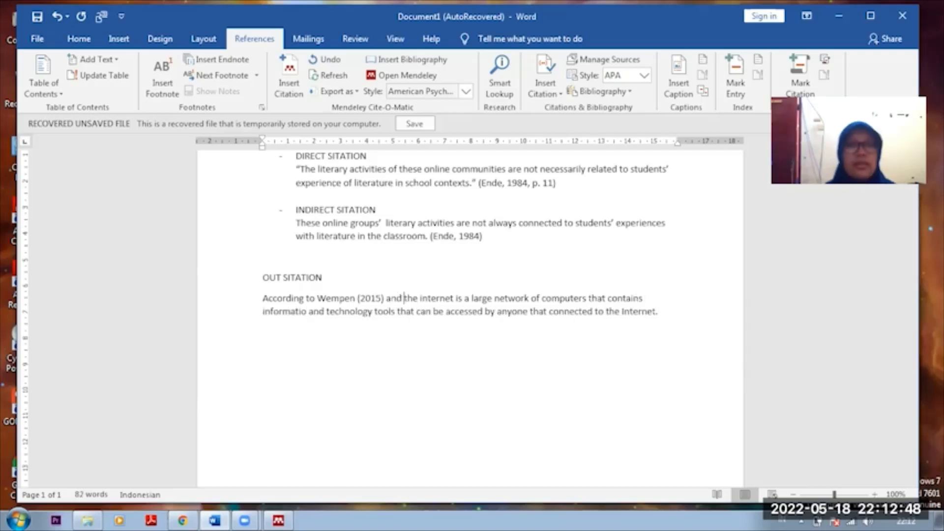
{"action": "left_click", "coordinate": [295, 75]}
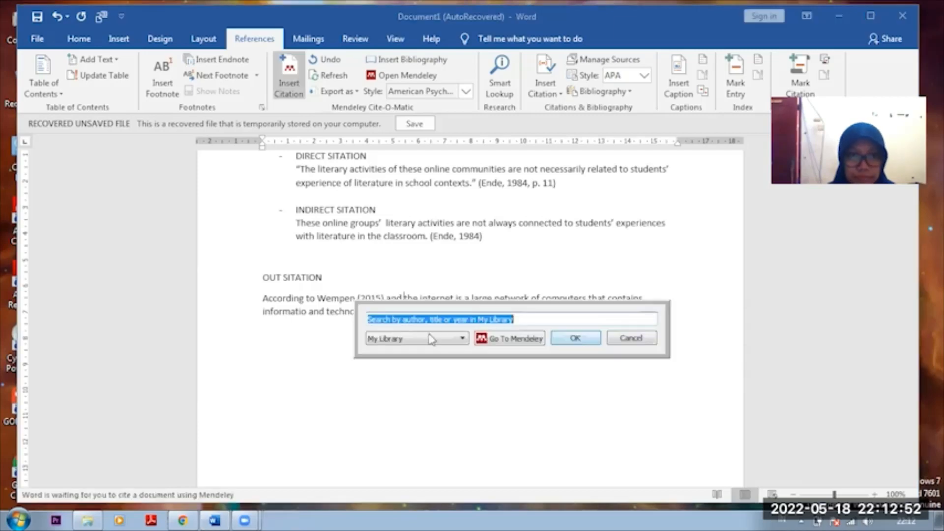
{"action": "left_click", "coordinate": [500, 344]}
{"action": "left_click", "coordinate": [105, 120]}
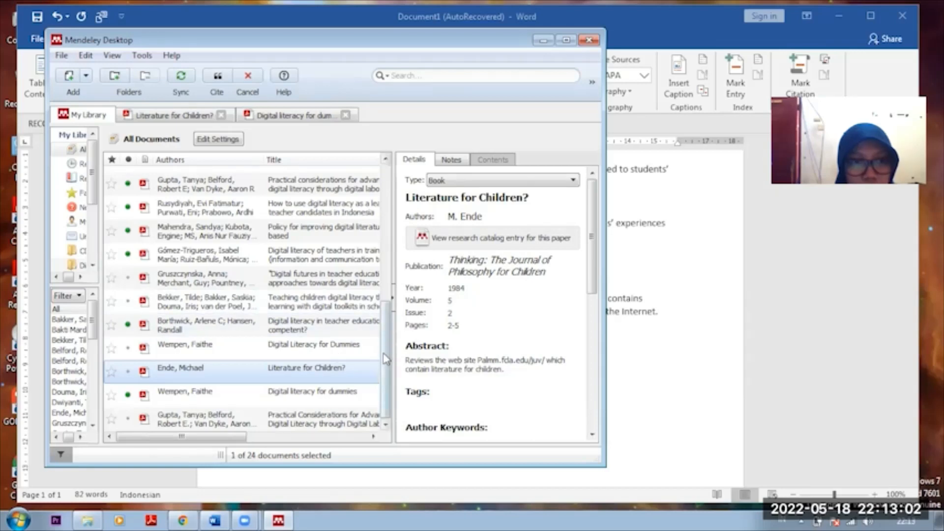
{"action": "scroll", "coordinate": [387, 297], "scroll_direction": "up", "scroll_amount": 1}
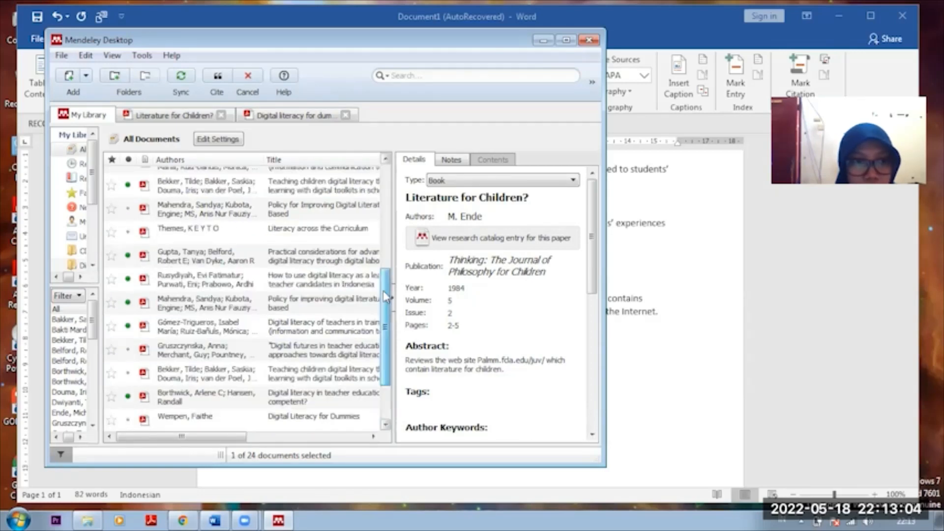
{"action": "scroll", "coordinate": [206, 291], "scroll_direction": "up", "scroll_amount": 1}
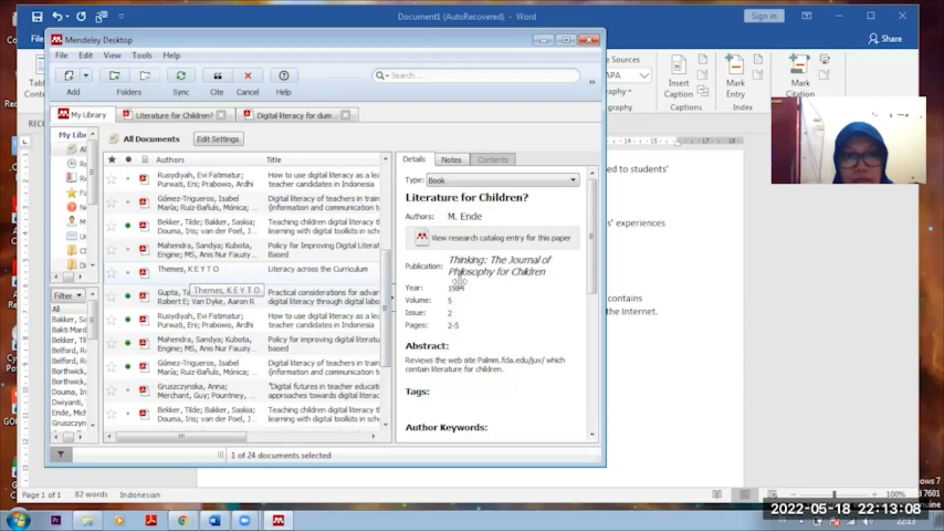
{"action": "left_click", "coordinate": [543, 41]}
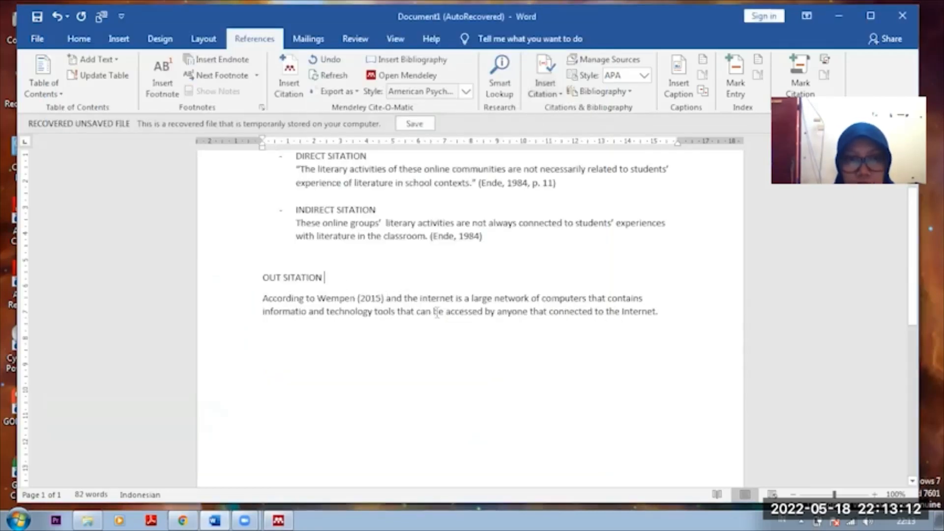
- Insert the 2013 "Literacy across the Curriculum" citation after "and", finding the reference with the search term "theme"
{"action": "left_click", "coordinate": [403, 298]}
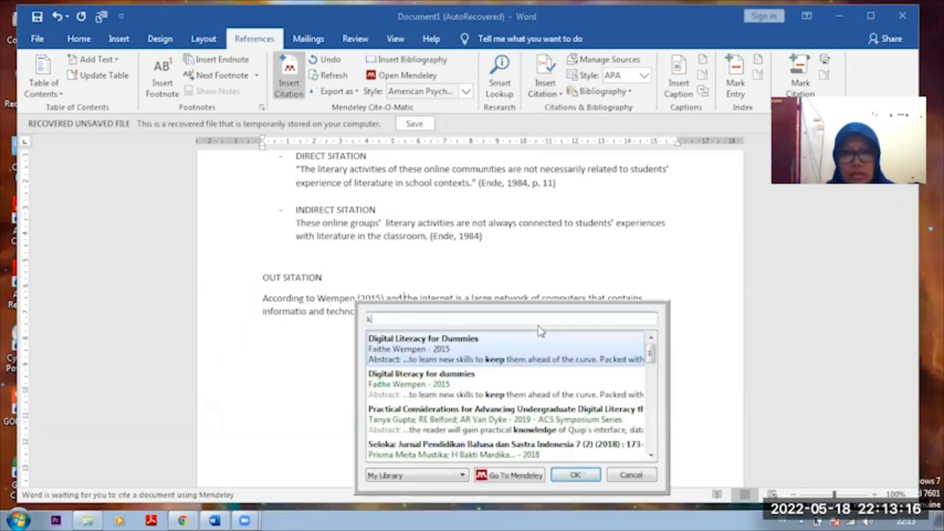
{"action": "type", "text": "kei"}
{"action": "key", "text": "BackSpace"}
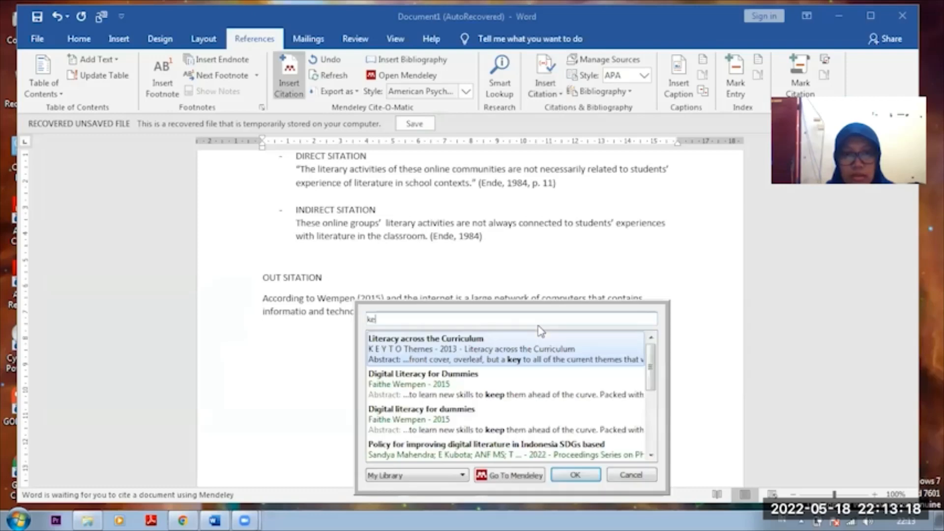
{"action": "key", "text": "BackSpace"}
{"action": "key", "text": "BackSpace"}
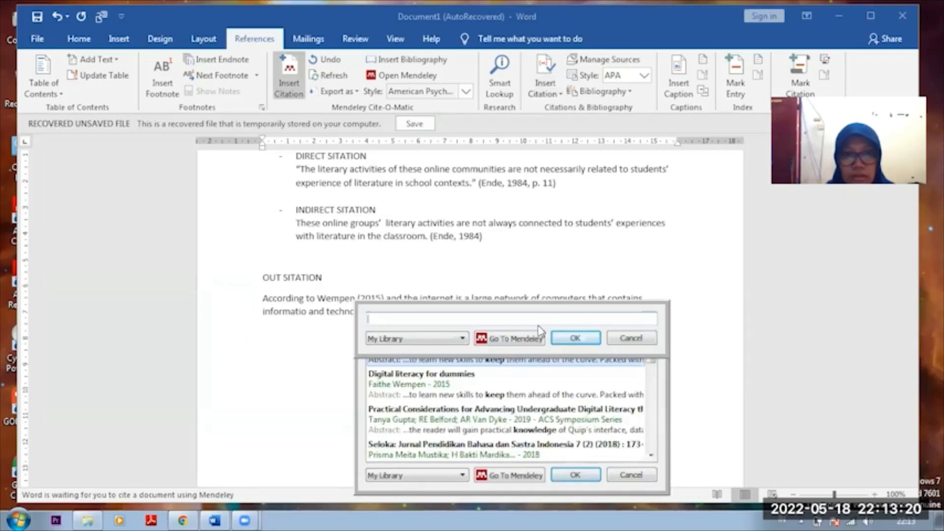
{"action": "type", "text": "the"}
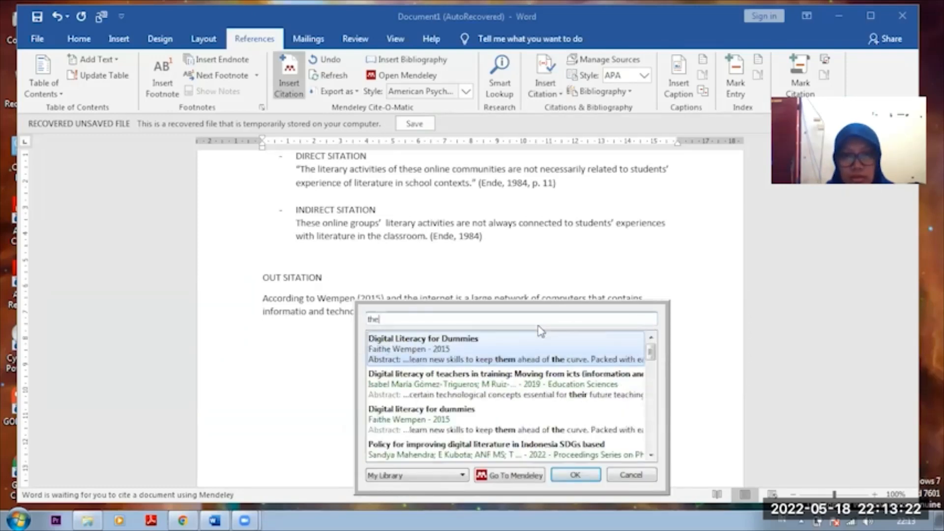
{"action": "type", "text": "me"}
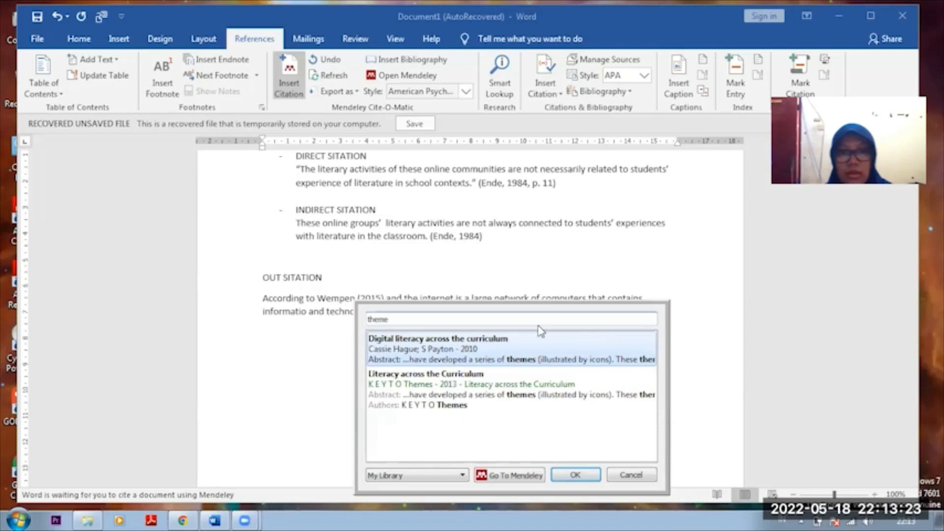
{"action": "left_click", "coordinate": [500, 392]}
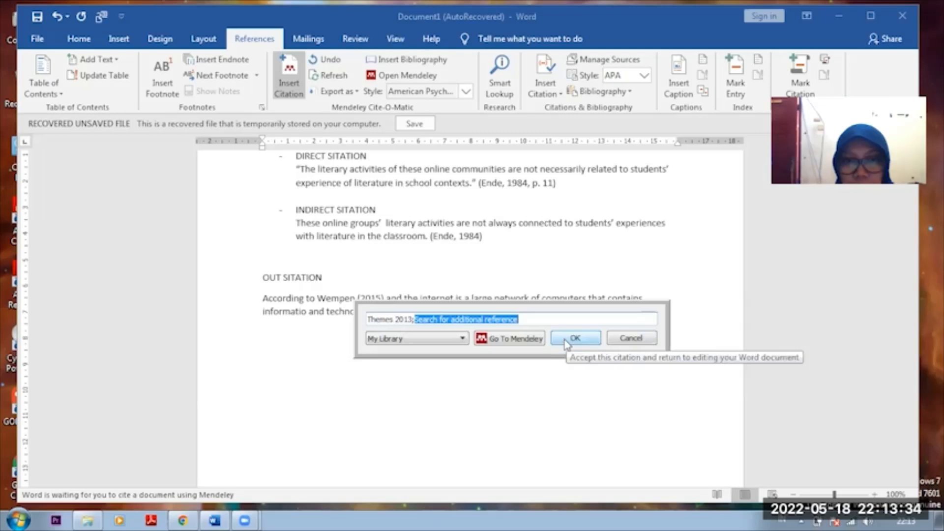
{"action": "left_click", "coordinate": [565, 341]}
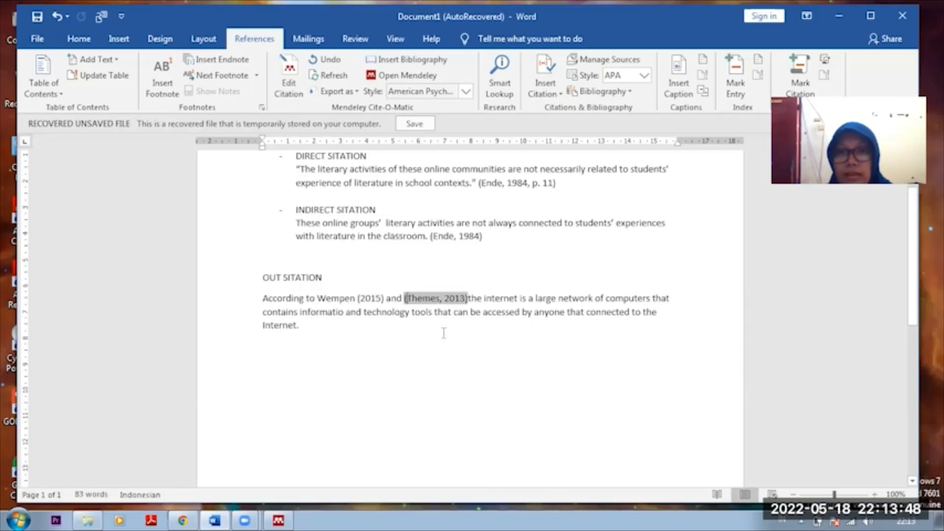
- Edit the 2013 citation so only its year is in parentheses, keeping the manual edit, and add a space after it
{"action": "key", "text": "BackSpace"}
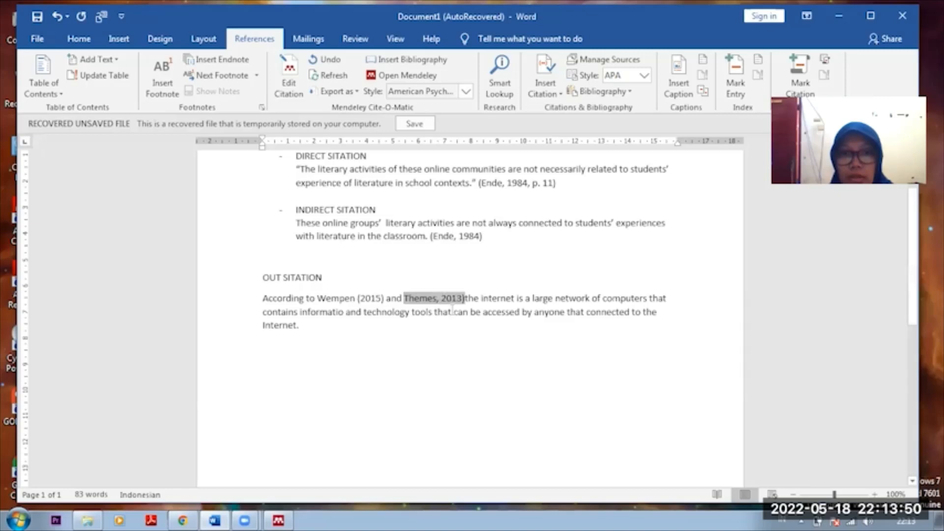
{"action": "key", "text": "BackSpace"}
{"action": "key", "text": "BackSpace"}
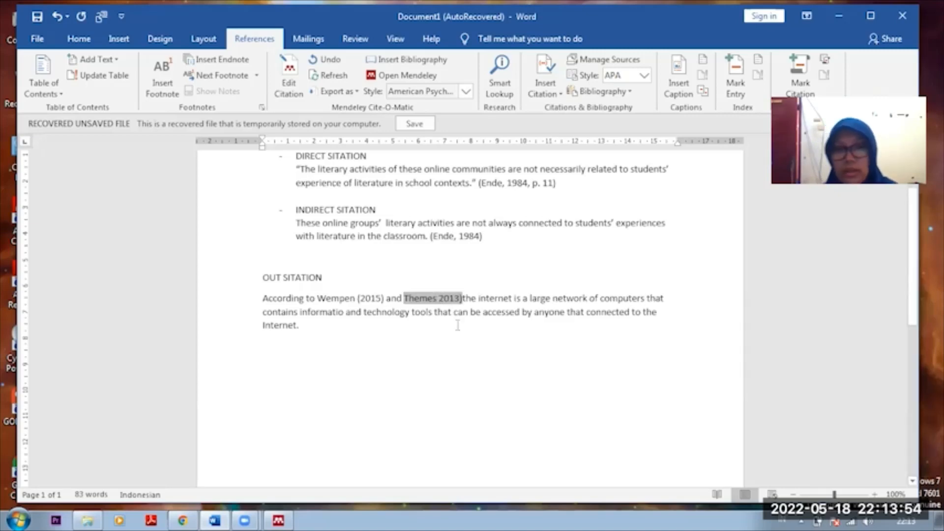
{"action": "type", "text": "("}
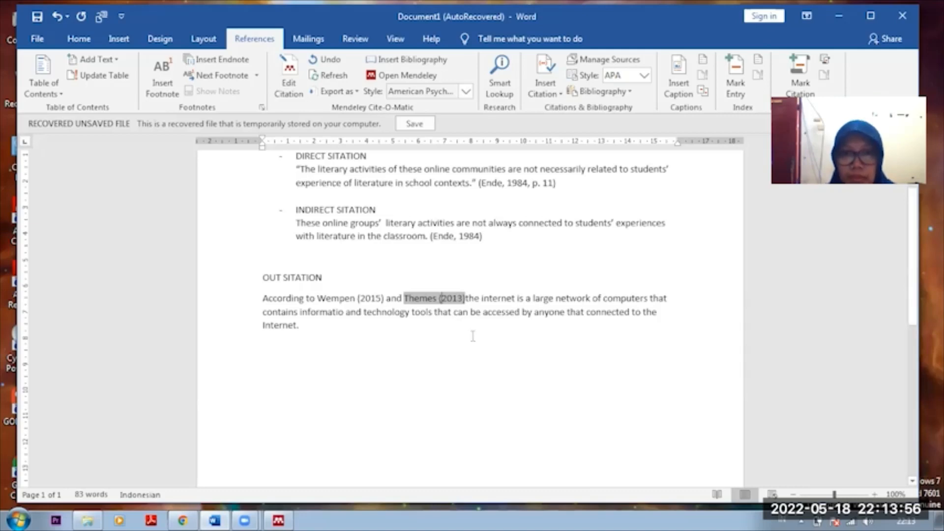
{"action": "left_click", "coordinate": [473, 336]}
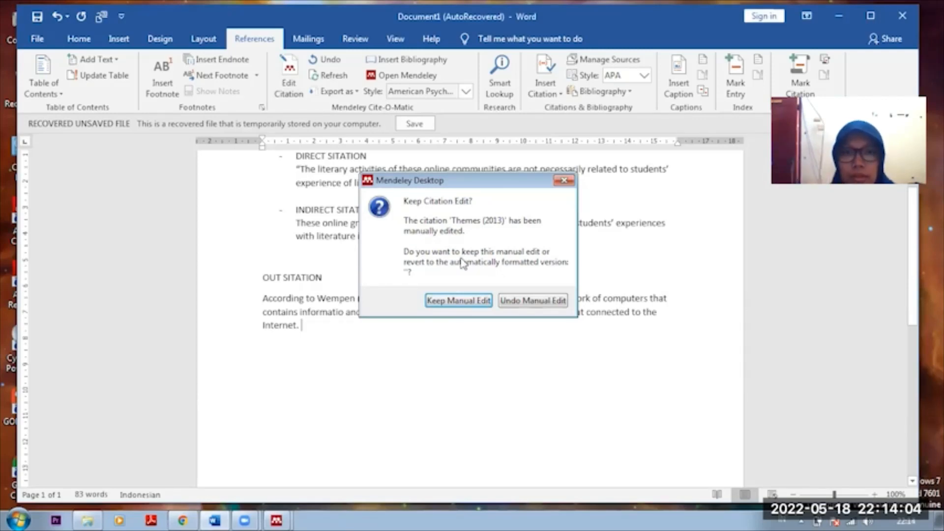
{"action": "left_click", "coordinate": [470, 301]}
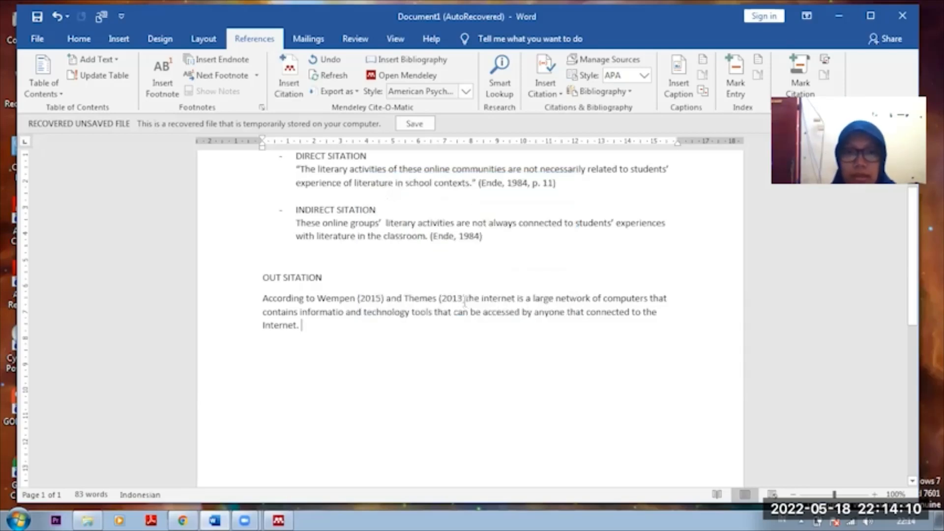
{"action": "left_click", "coordinate": [466, 298]}
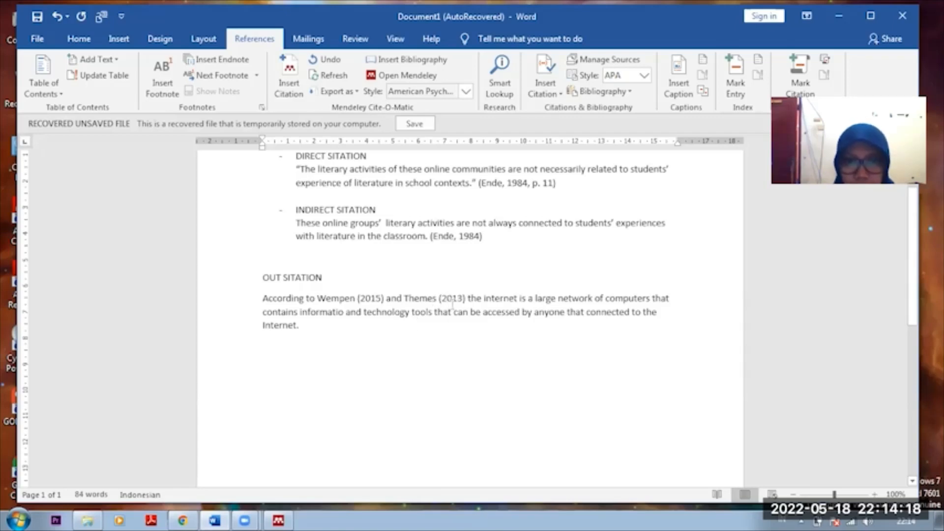
- Swap the two in-sentence citations in the OUT SITATION paragraph so the 2013 source comes before "and" and the 2015 source after it
{"action": "left_click_drag", "start_coordinate": [467, 298], "coordinate": [406, 298]}
{"action": "key", "text": "ctrl+c"}
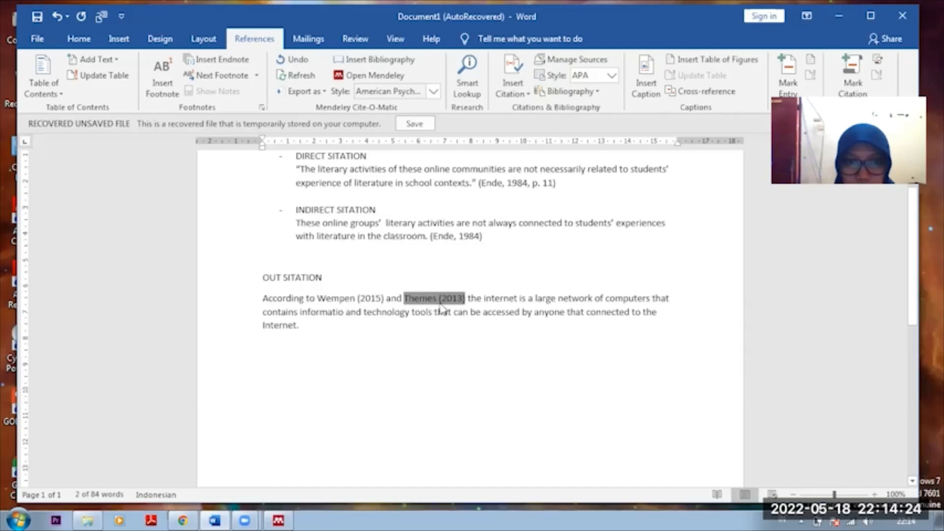
{"action": "key", "text": "Delete"}
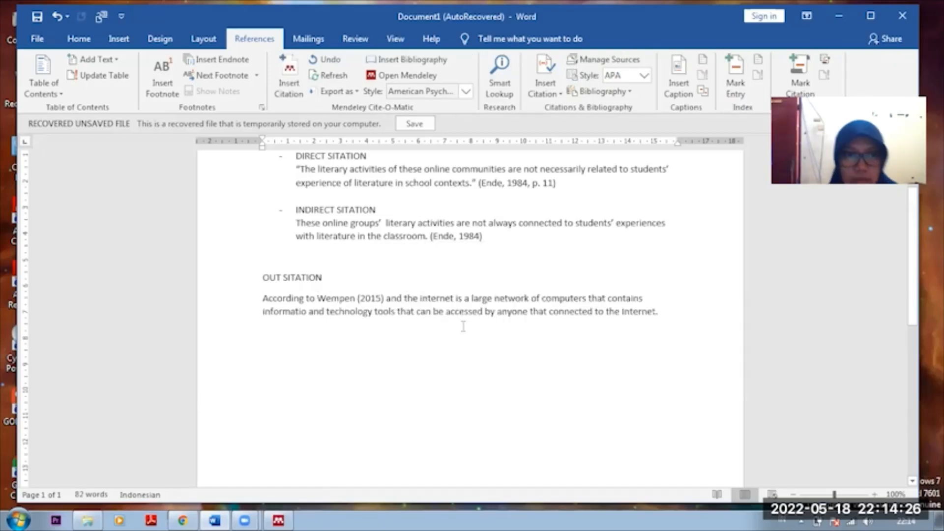
{"action": "key", "text": "ctrl+v"}
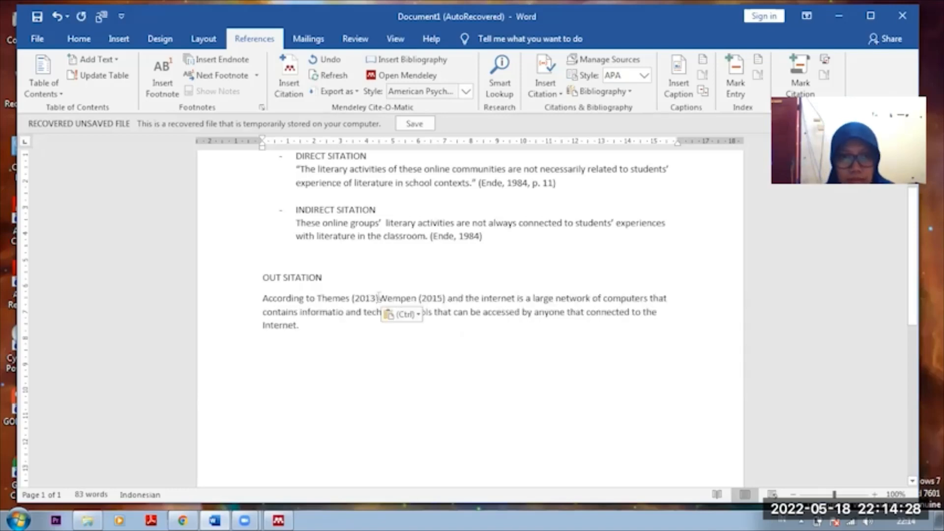
{"action": "left_click_drag", "start_coordinate": [379, 298], "coordinate": [422, 301]}
{"action": "key", "text": "ctrl+c"}
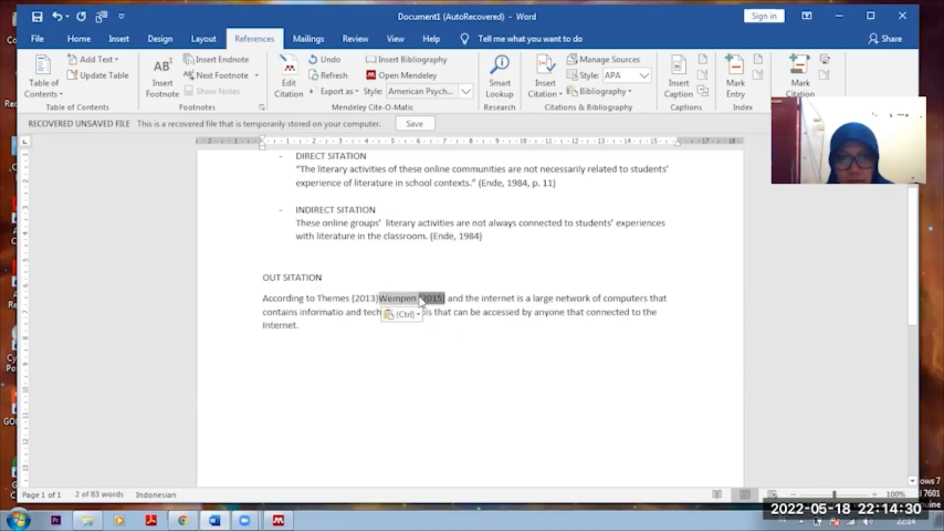
{"action": "right_click", "coordinate": [412, 295]}
{"action": "left_click", "coordinate": [440, 305]}
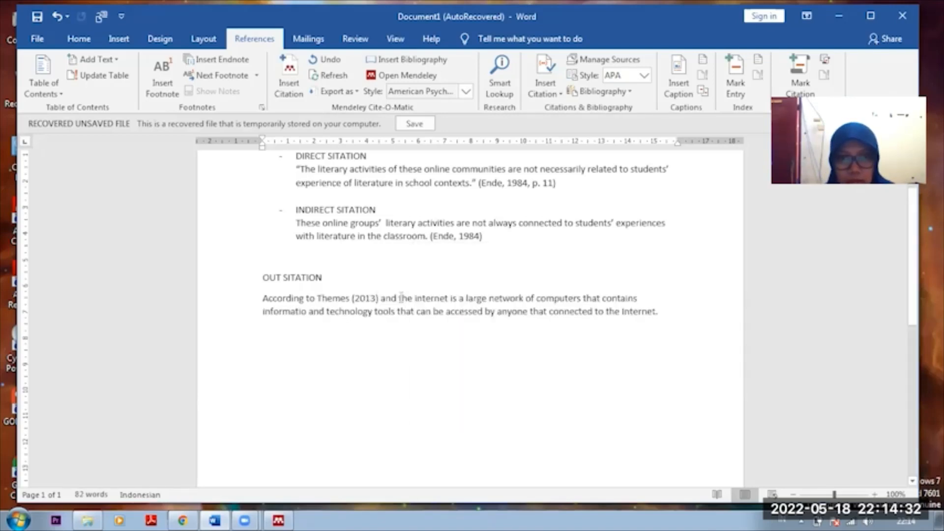
{"action": "key", "text": "ctrl+v"}
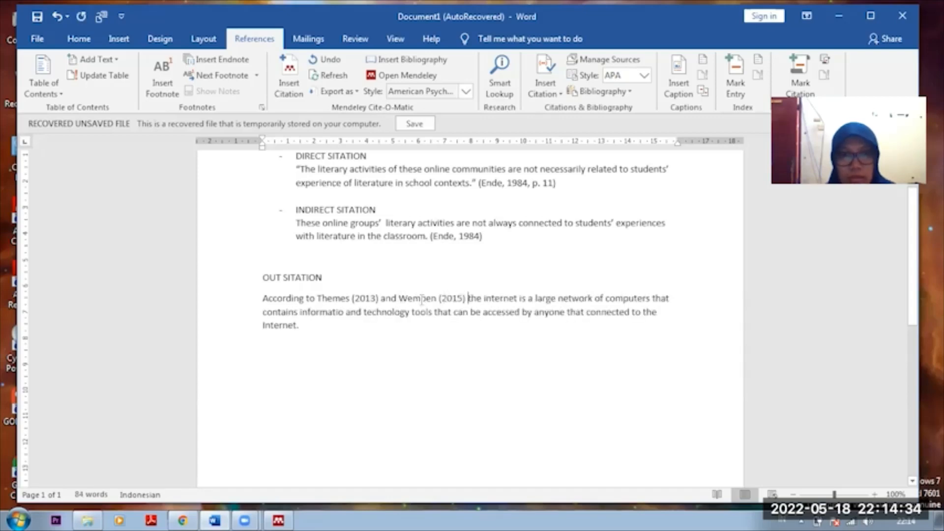
- Check the 2013 and 2015 citations in the OUT SITATION paragraph
{"action": "left_click", "coordinate": [423, 301]}
{"action": "left_click", "coordinate": [448, 300]}
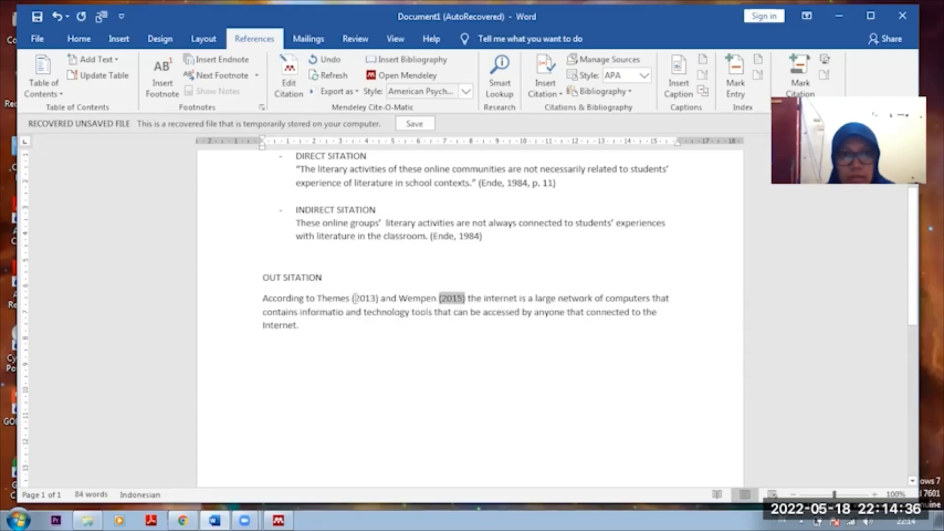
{"action": "left_click", "coordinate": [365, 299]}
{"action": "left_click", "coordinate": [403, 343]}
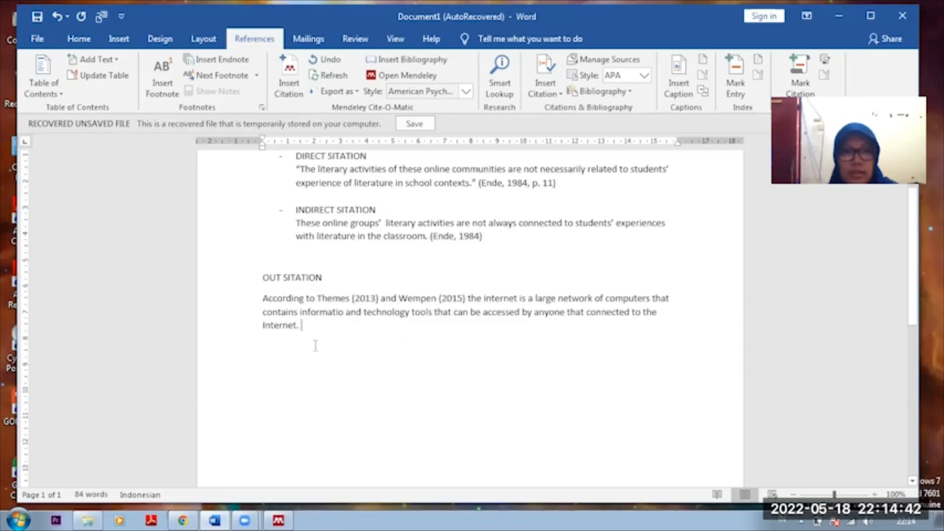
{"action": "scroll", "coordinate": [319, 346], "scroll_direction": "up", "scroll_amount": 2}
{"action": "scroll", "coordinate": [286, 194], "scroll_direction": "up", "scroll_amount": 1}
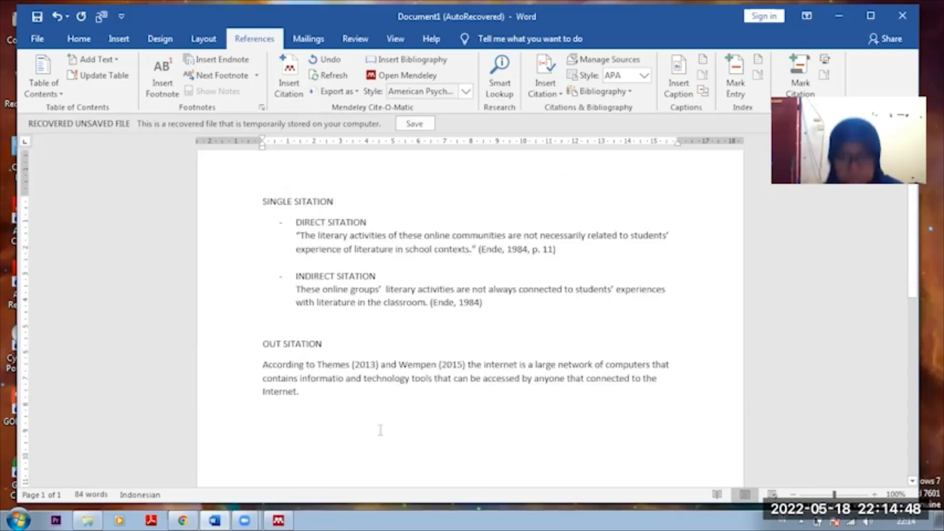
{"action": "double_click", "coordinate": [378, 364]}
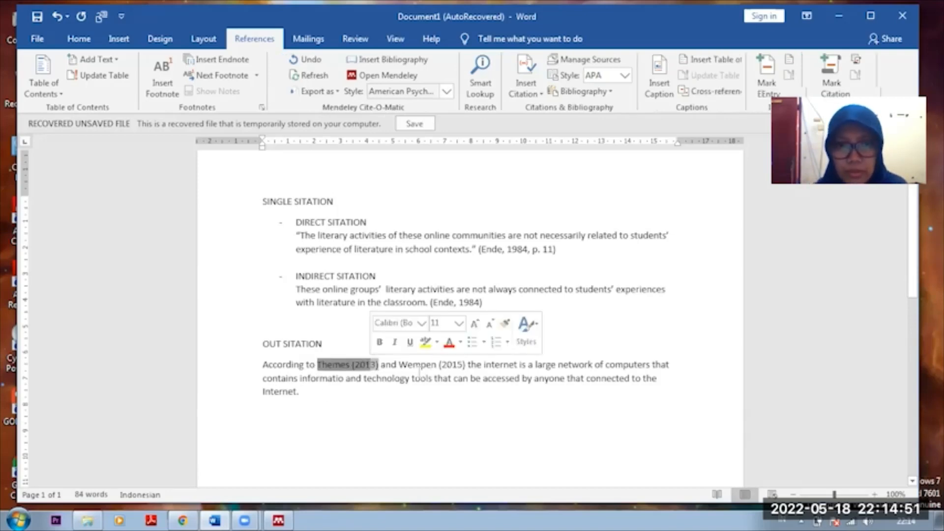
{"action": "double_click", "coordinate": [443, 365]}
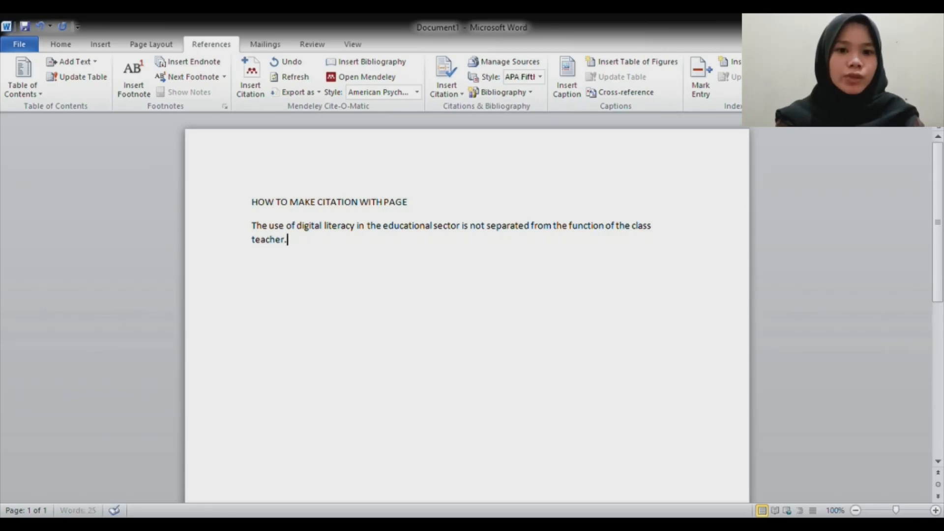
- Enclose the sentence under HOW TO MAKE CITATION WITH PAGE in double quotation marks
{"action": "type", "text": "\""}
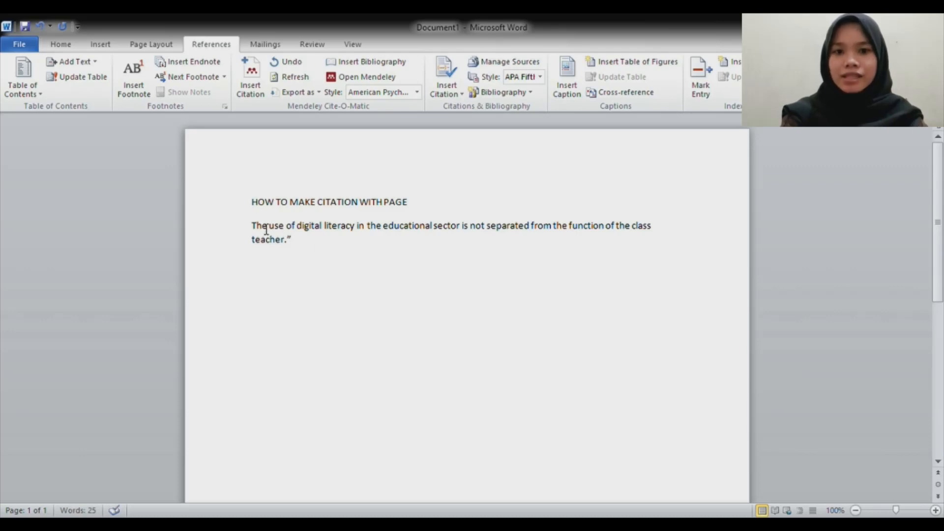
{"action": "left_click", "coordinate": [252, 227]}
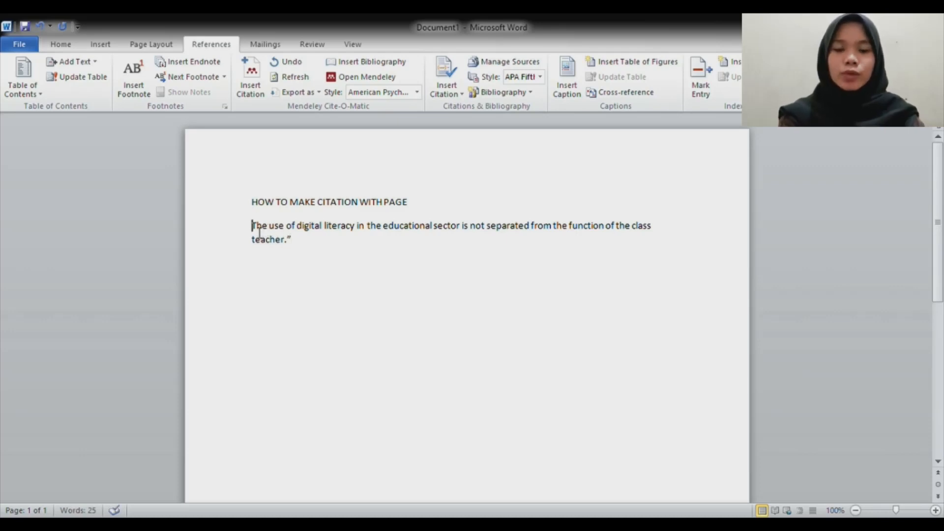
{"action": "type", "text": "\""}
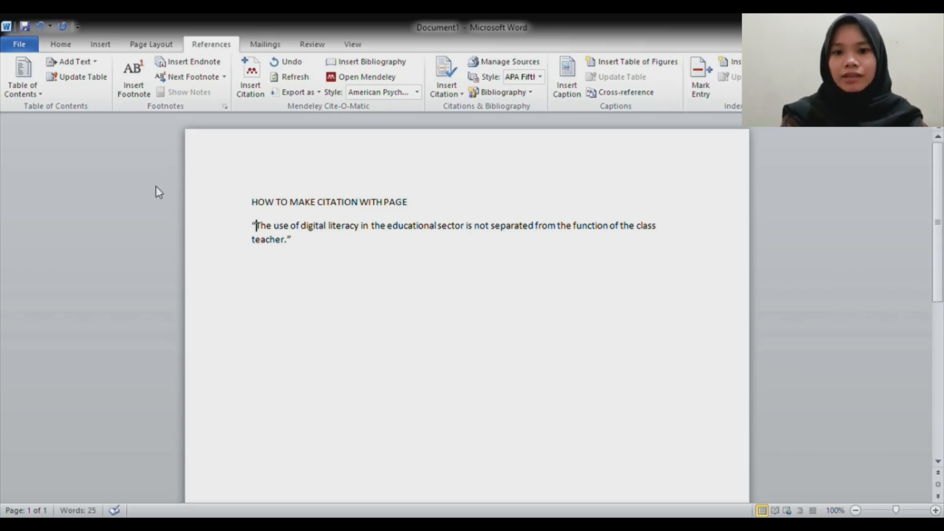
- Insert the 2020 Mendeley citation with page 306 after the quoted sentence, finding the reference by its author
{"action": "left_click", "coordinate": [312, 239]}
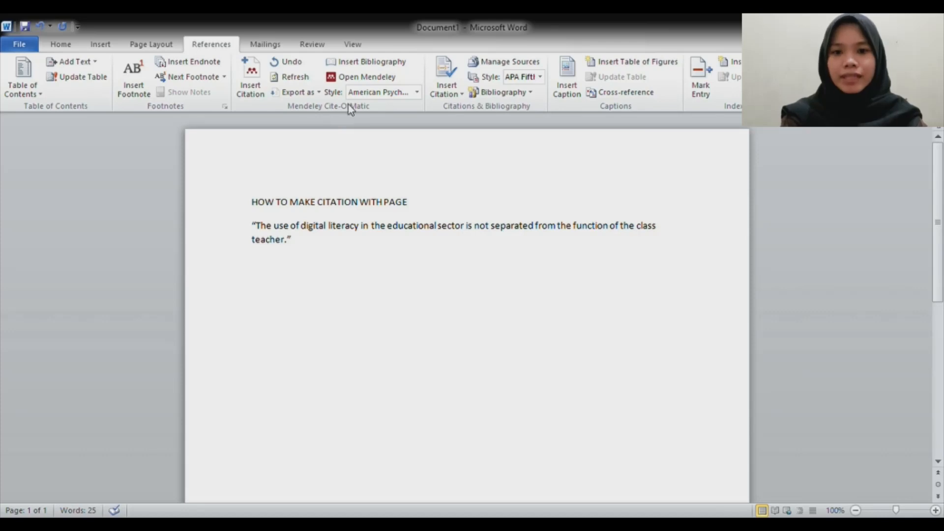
{"action": "left_click", "coordinate": [259, 66]}
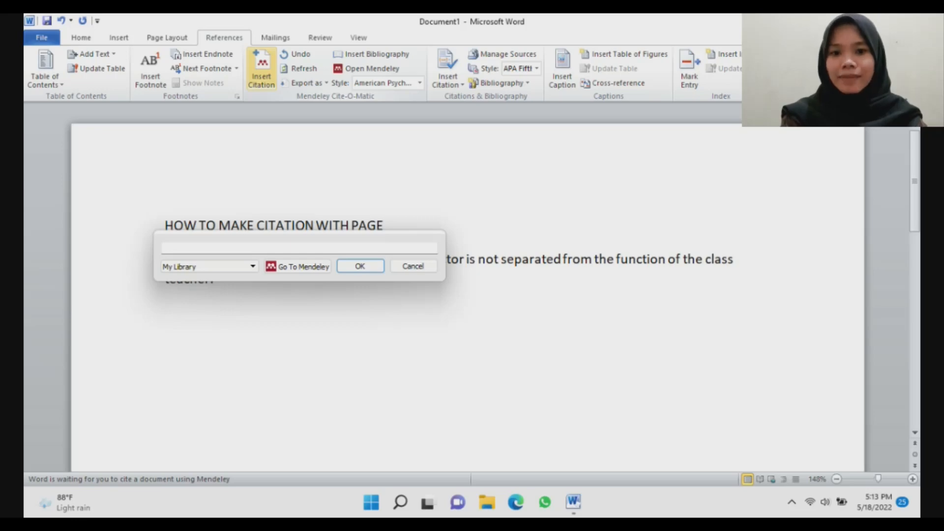
{"action": "type", "text": "evi"}
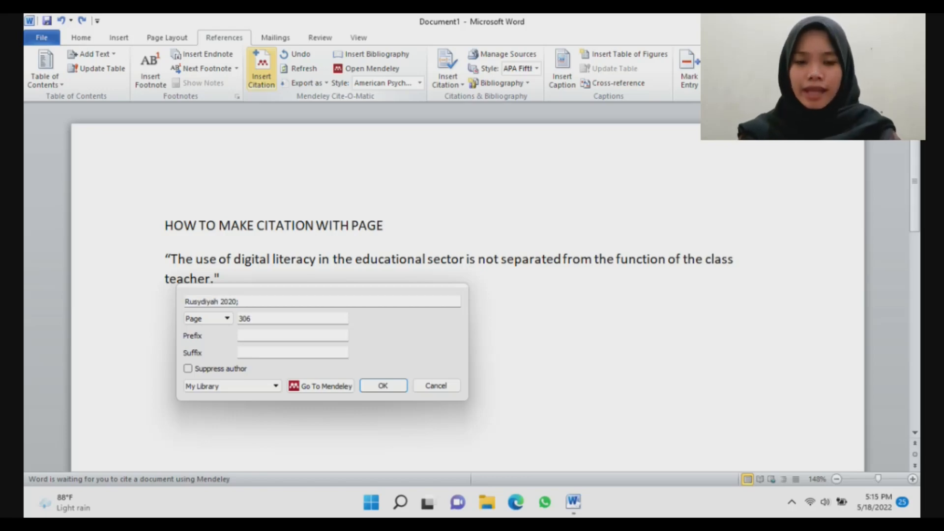
{"action": "key", "text": "Return"}
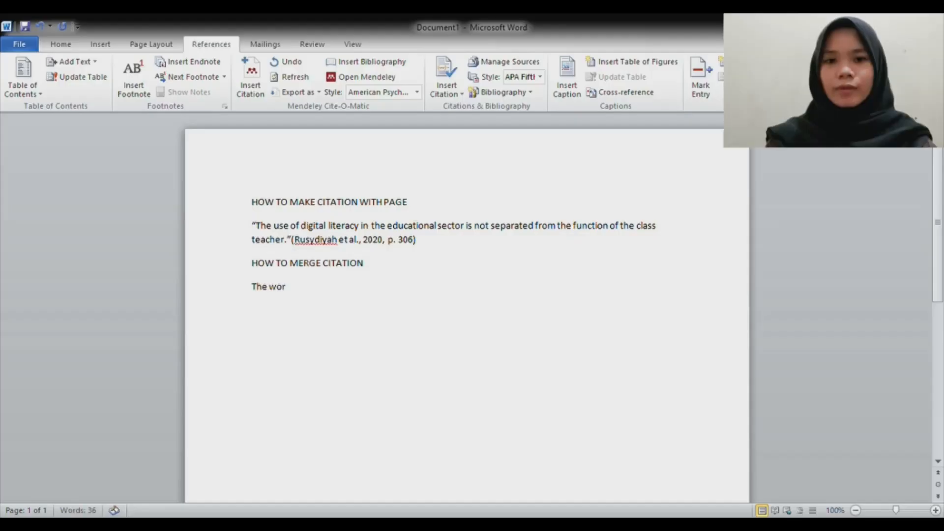
- Under HOW TO MERGE CITATION, write "The work of the class instructors is not separated from the usage of digital literacy in the educational sector."
{"action": "type", "text": "k of the class instructors "}
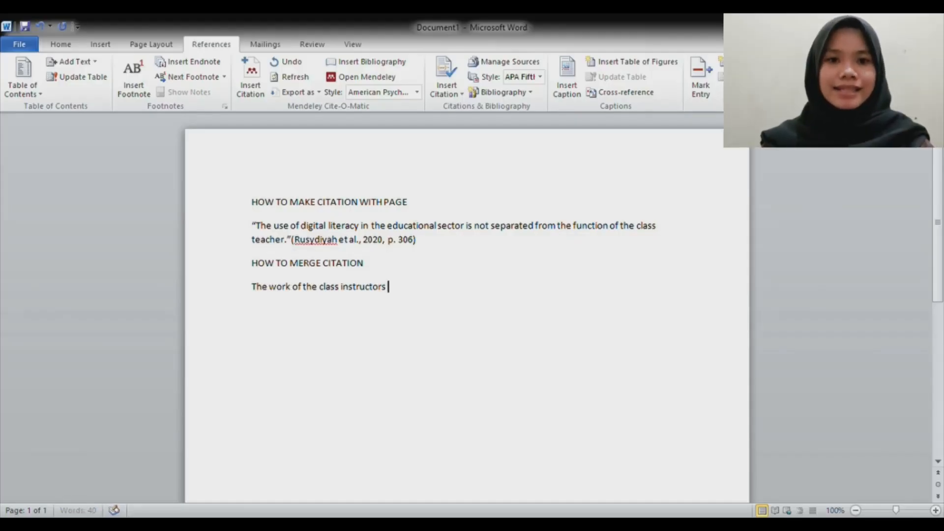
{"action": "type", "text": "is not separated"}
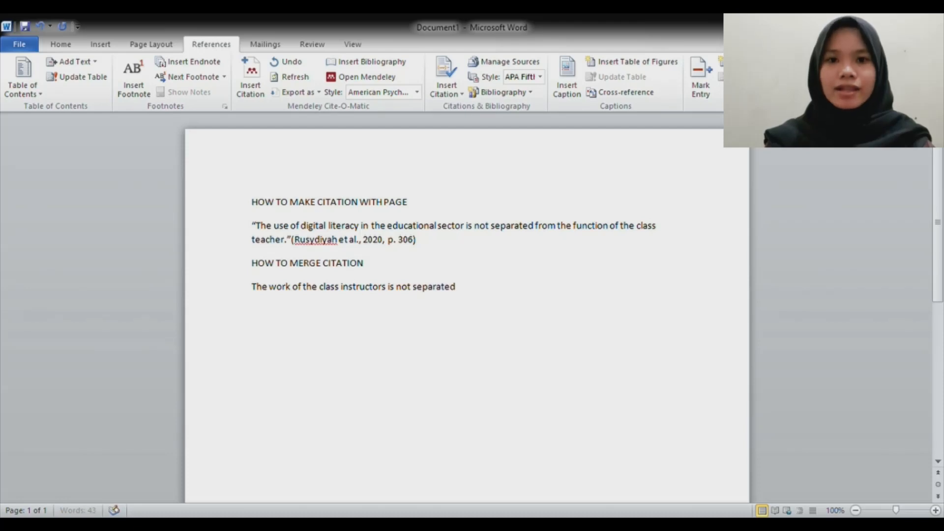
{"action": "type", "text": " from the usage of digita"}
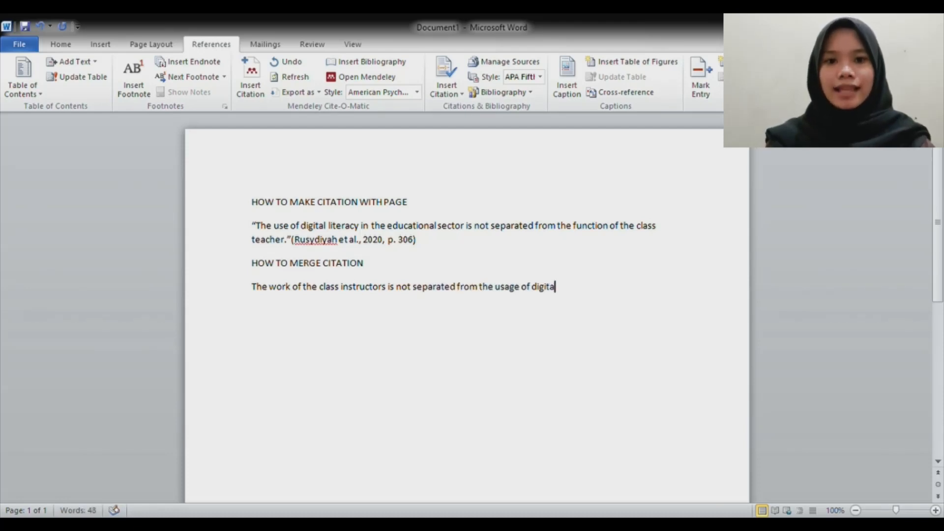
{"action": "type", "text": "l literacy in the educationa"}
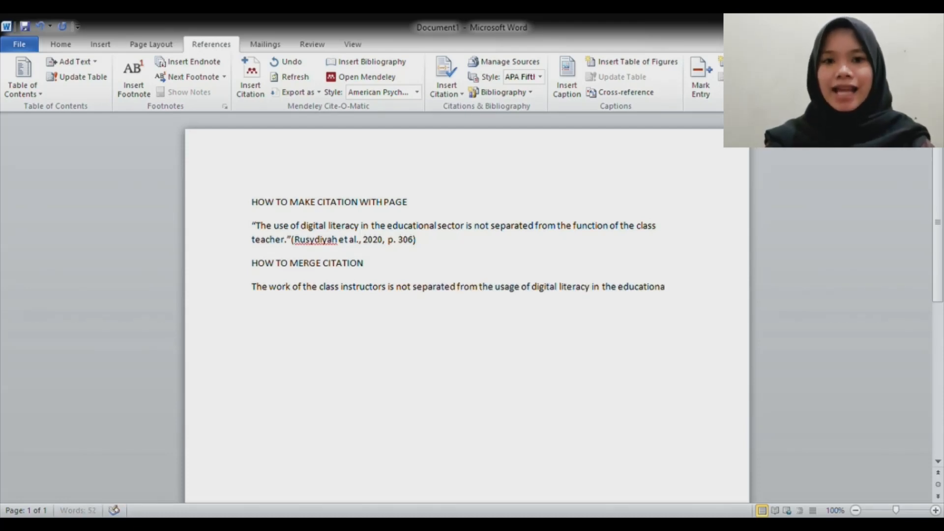
{"action": "type", "text": "l sector/ There is virtually little"}
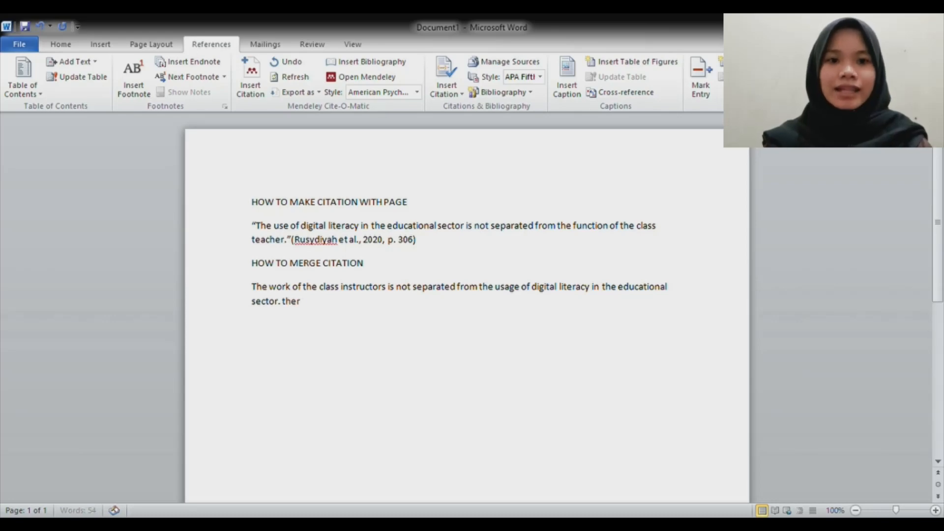
- Continue the HOW TO MERGE CITATION paragraph: "There is virtually little technology guidance for novice instructors taking their initial cautious steps into the vast domain of educational practice."
{"action": "type", "text": " t"}
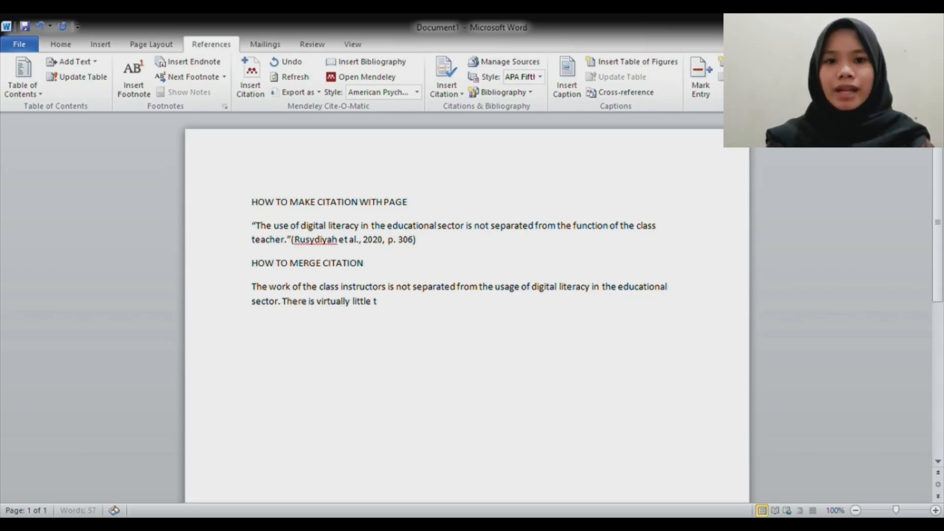
{"action": "type", "text": "echnology guidance for "}
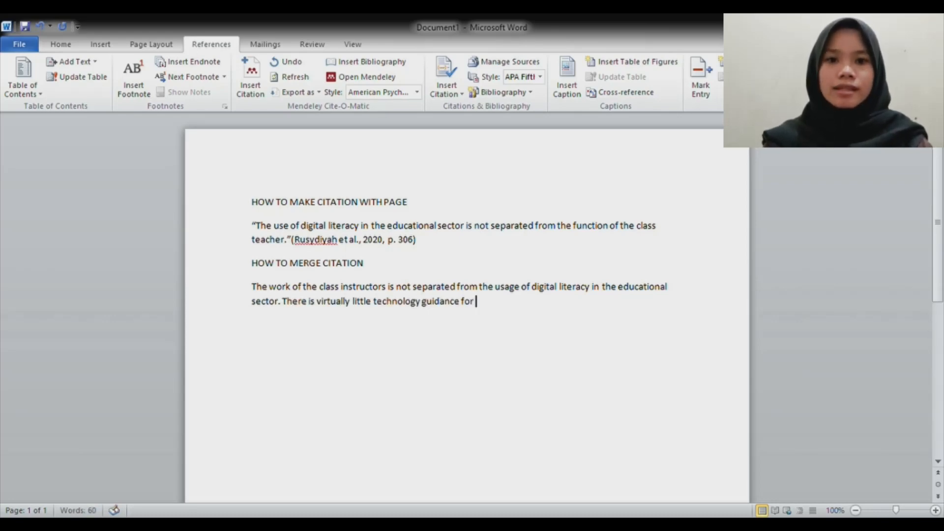
{"action": "type", "text": "novice instructor"}
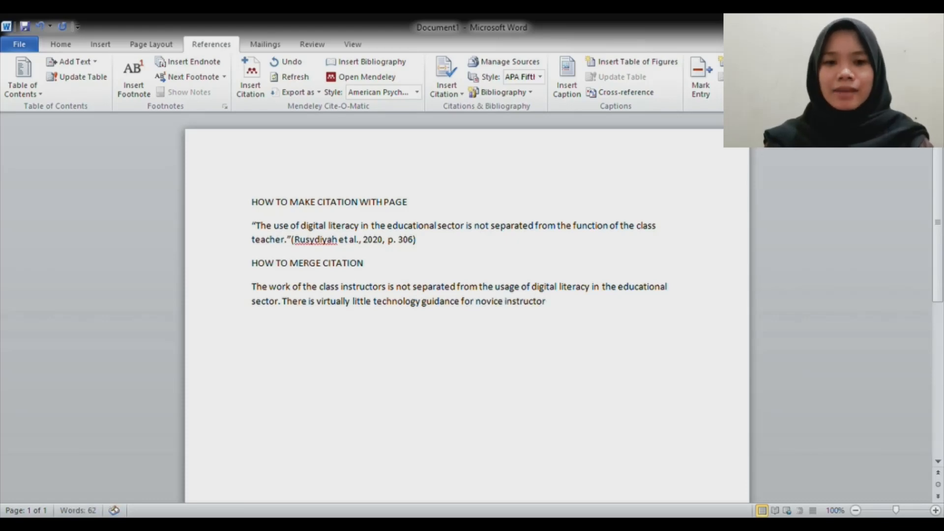
{"action": "type", "text": "s taking their"}
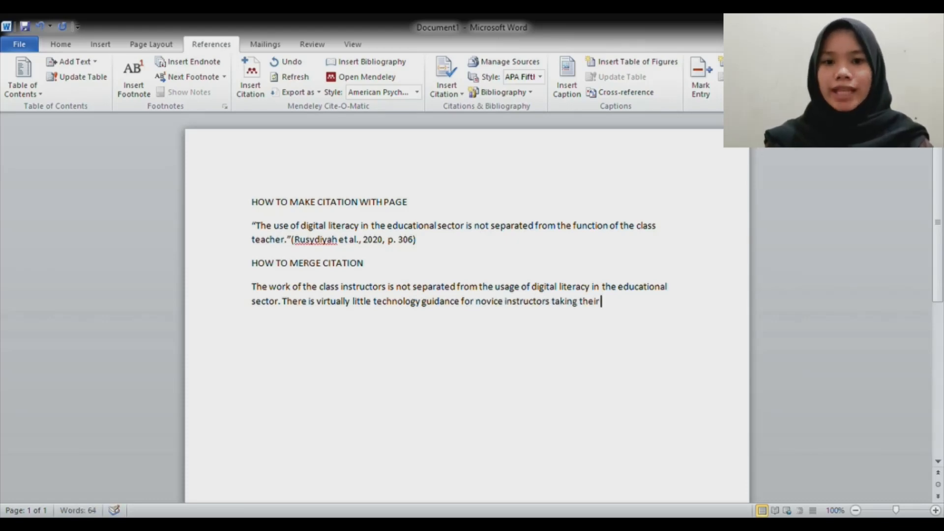
{"action": "type", "text": " initial cautiou"}
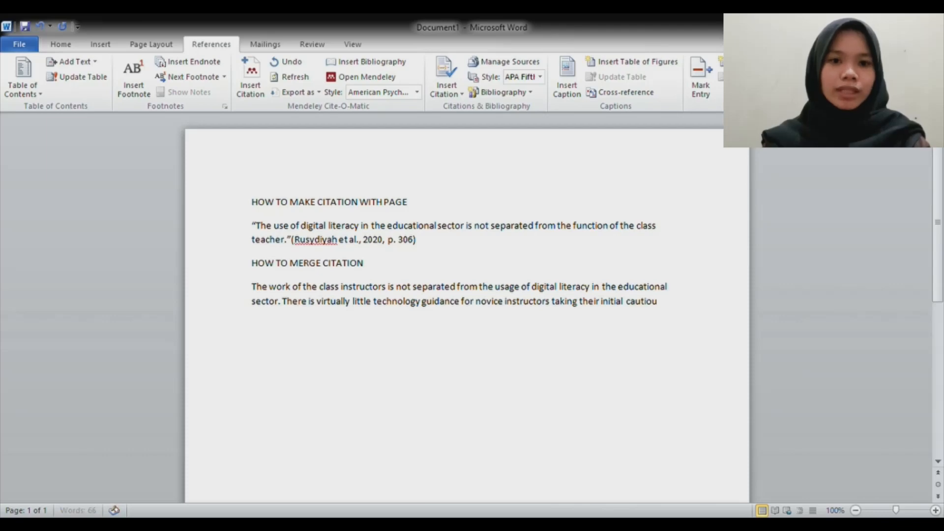
{"action": "type", "text": "s steps into the va"}
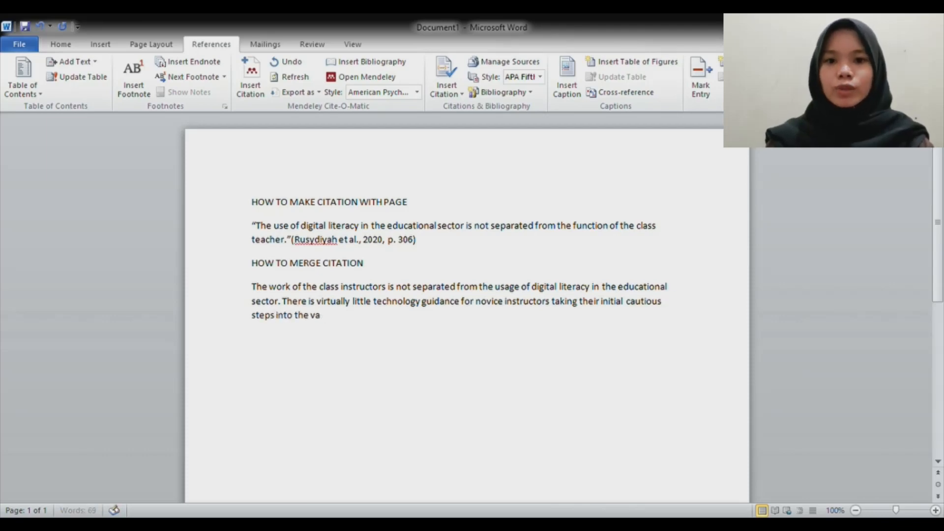
{"action": "type", "text": "st domain of educational practice."}
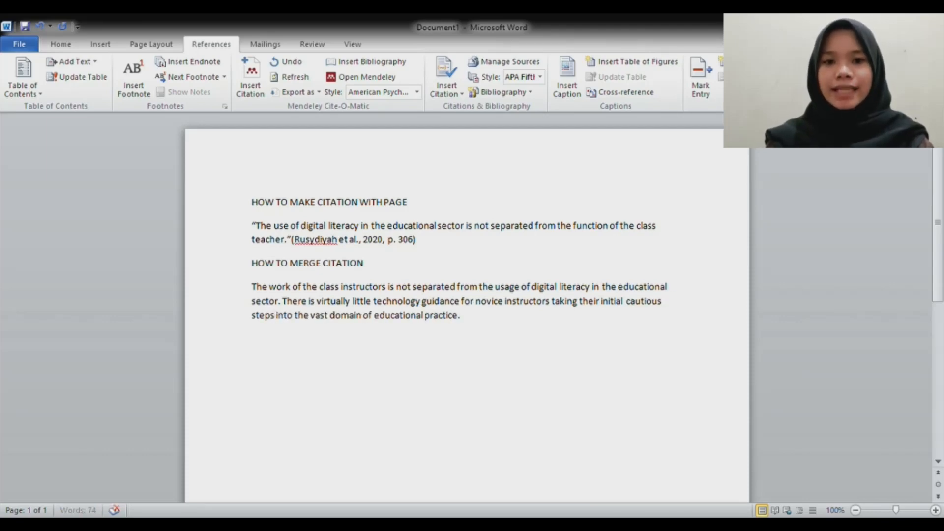
- Insert the 2020 and 2013 Mendeley citations at the end of the merge-citation paragraph and merge the two into one citation
{"action": "key", "text": "alt+m"}
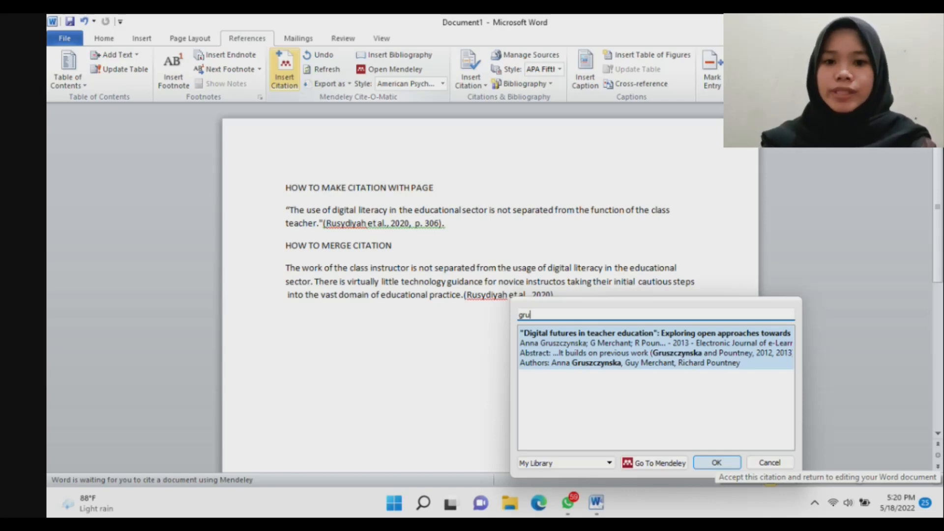
{"action": "key", "text": "Return"}
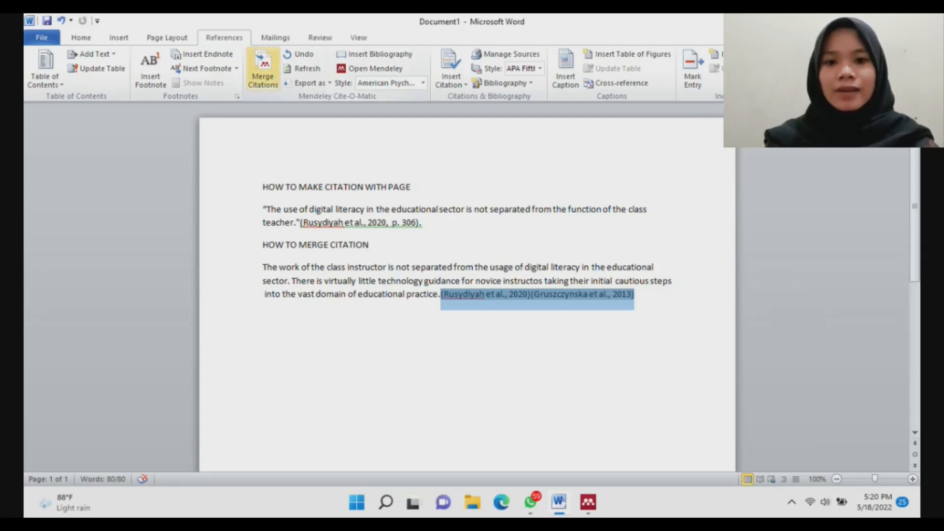
{"action": "left_click", "coordinate": [263, 68]}
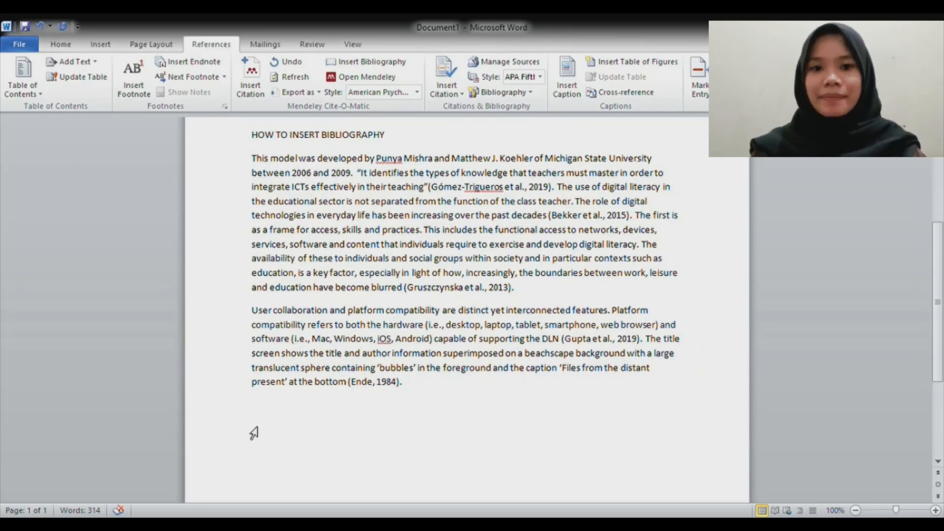
- Add the heading "REFERENCES:" below the last paragraph of HOW TO INSERT BIBLIOGRAPHY and insert the Mendeley bibliography beneath it
{"action": "type", "text": "RE"}
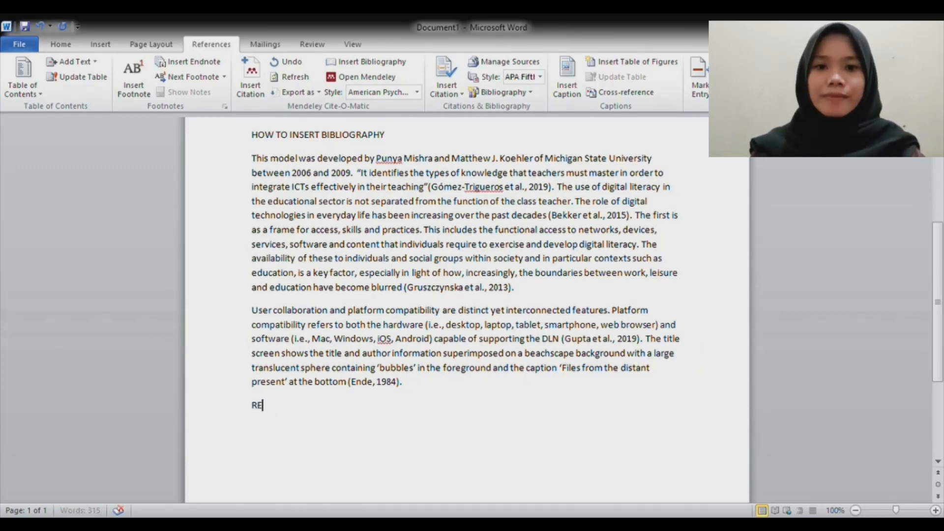
{"action": "type", "text": "FERE"}
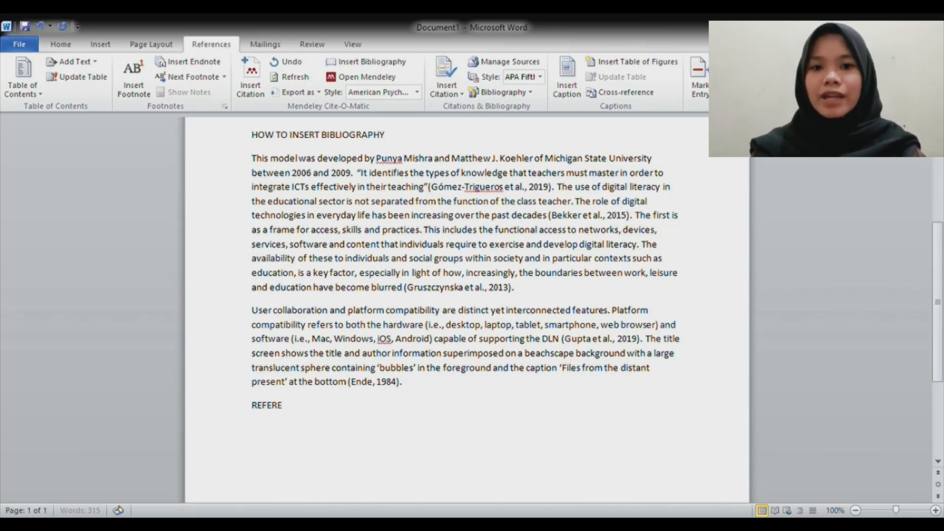
{"action": "type", "text": "NCES"}
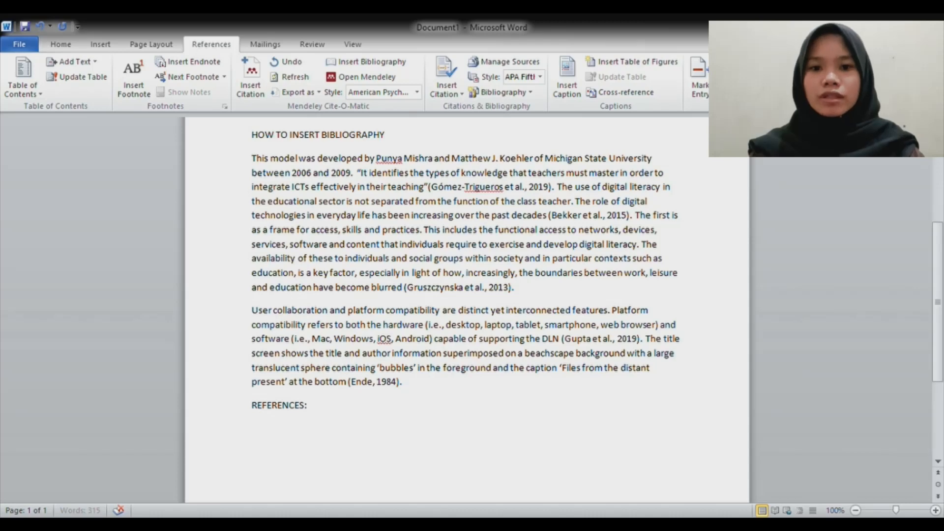
{"action": "type", "text": ":"}
{"action": "key", "text": "Return"}
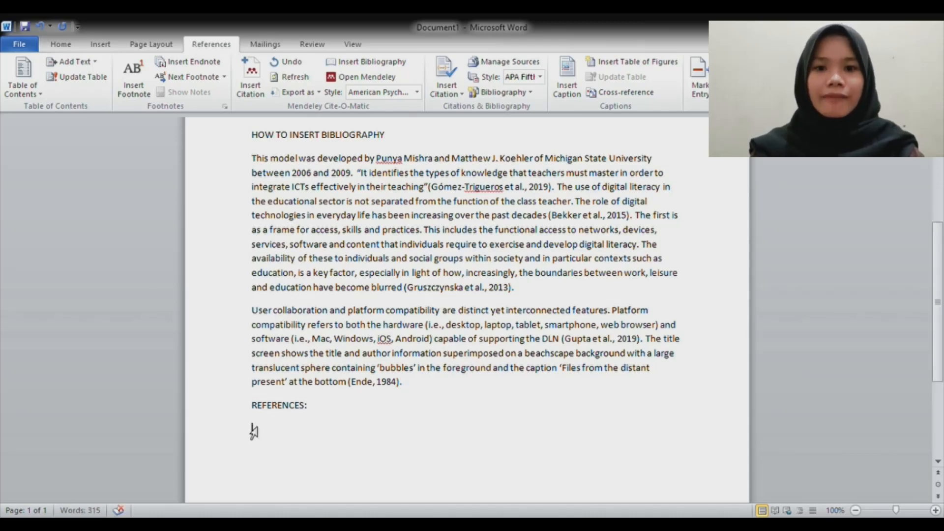
{"action": "left_click", "coordinate": [379, 58]}
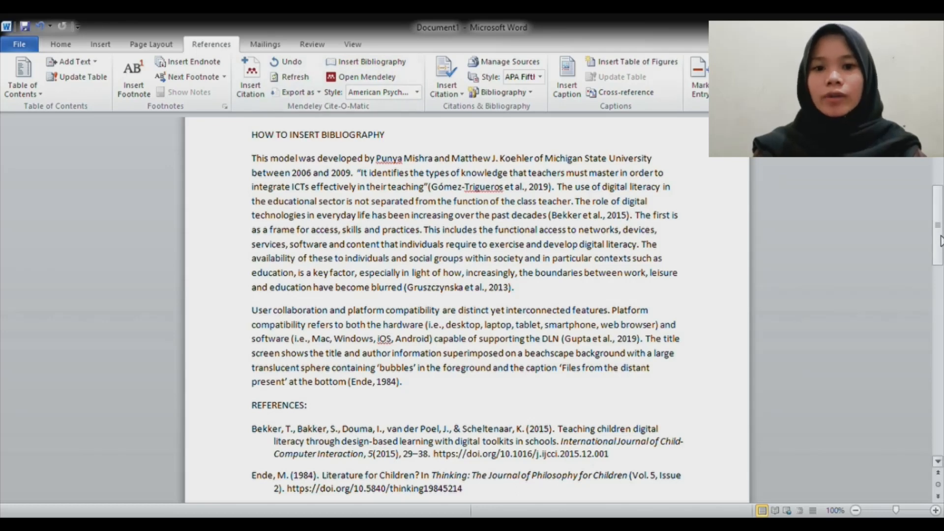
{"action": "left_click_drag", "start_coordinate": [940, 241], "coordinate": [942, 315]}
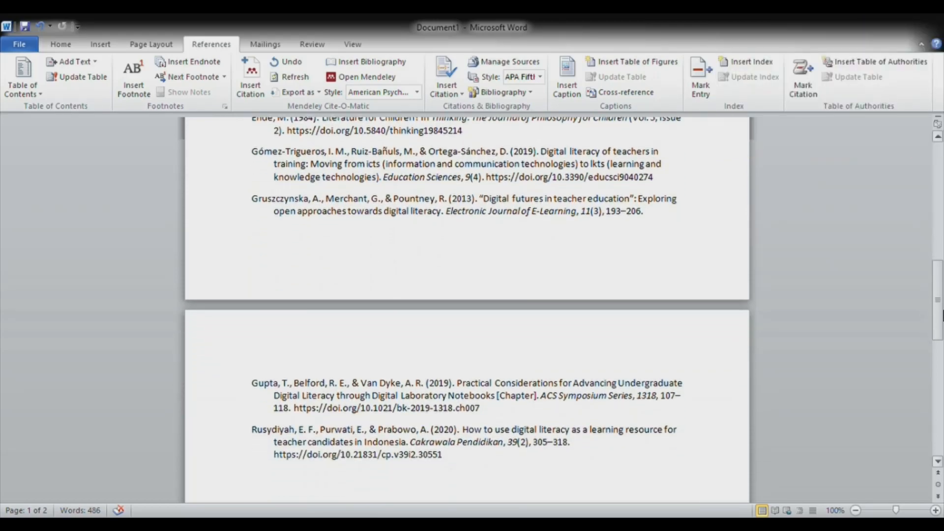